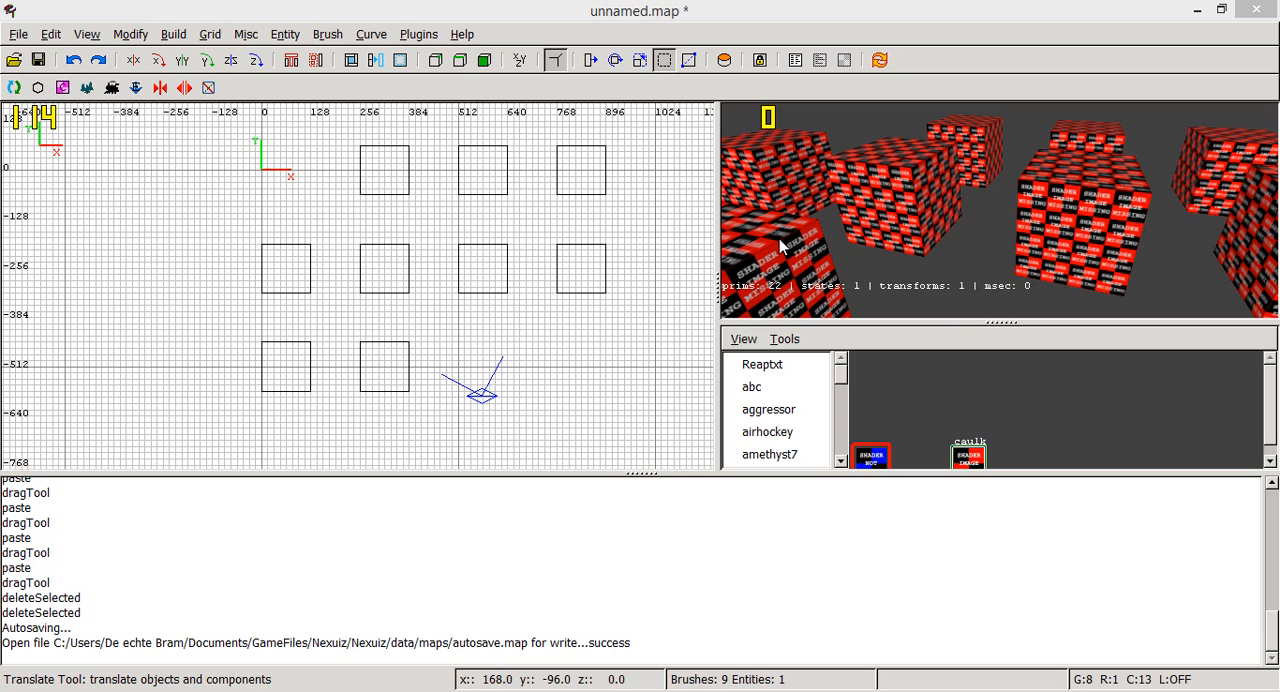
Step: Draw a new 128 by 128 unit brush in the empty grid spot, with corners at x 0, y 64 and x 128, y -64
{"action": "right_click", "coordinate": [912, 157]}
{"action": "key", "text": "Down"}
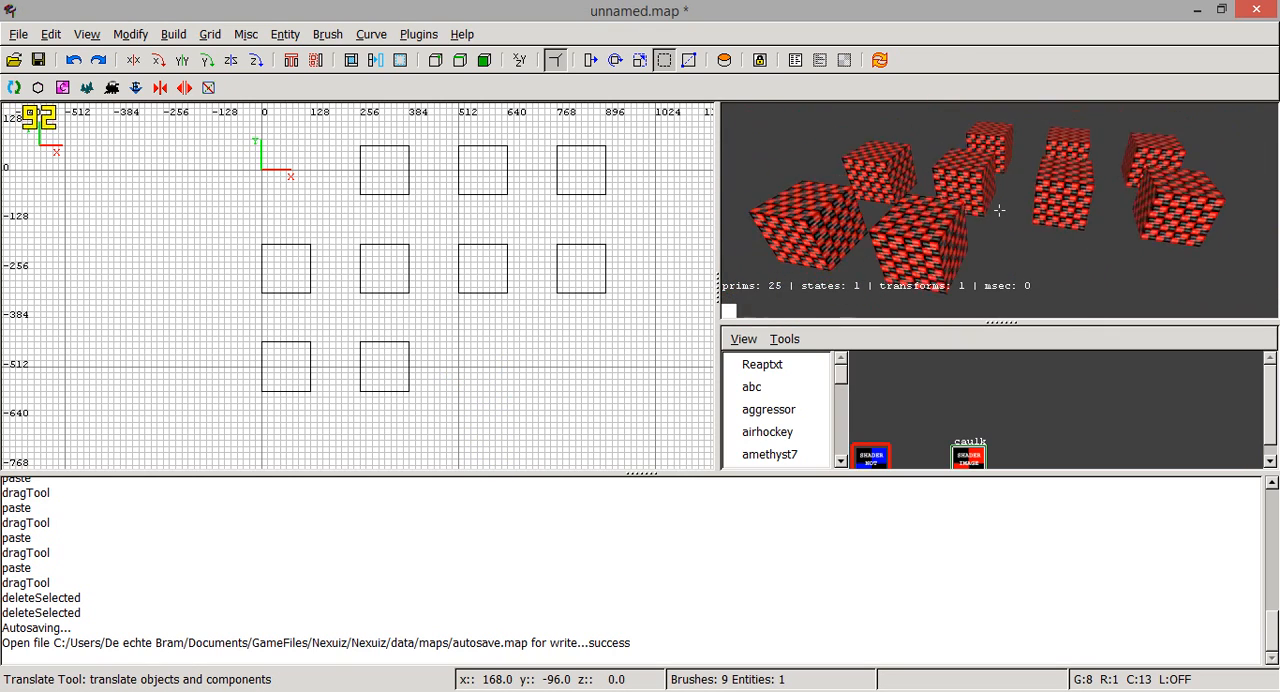
{"action": "key", "text": "Left"}
{"action": "key", "text": "Up"}
{"action": "key", "text": "Up"}
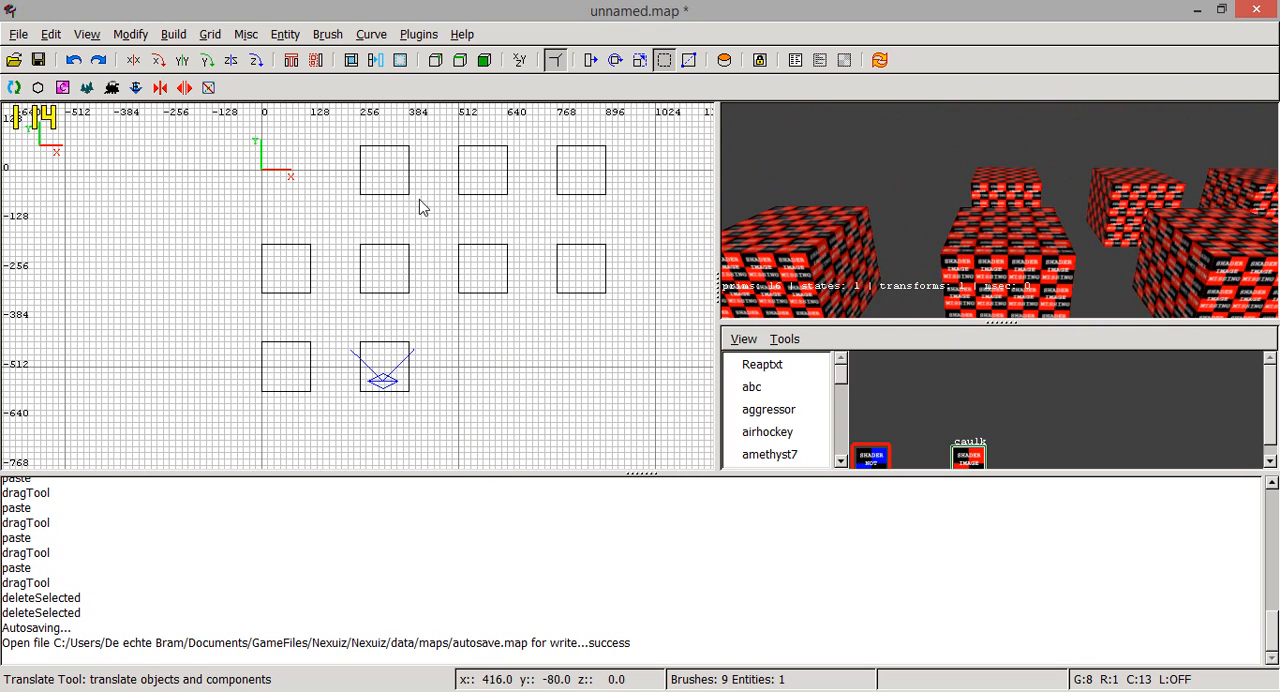
{"action": "right_click_drag", "start_coordinate": [420, 200], "coordinate": [502, 237]}
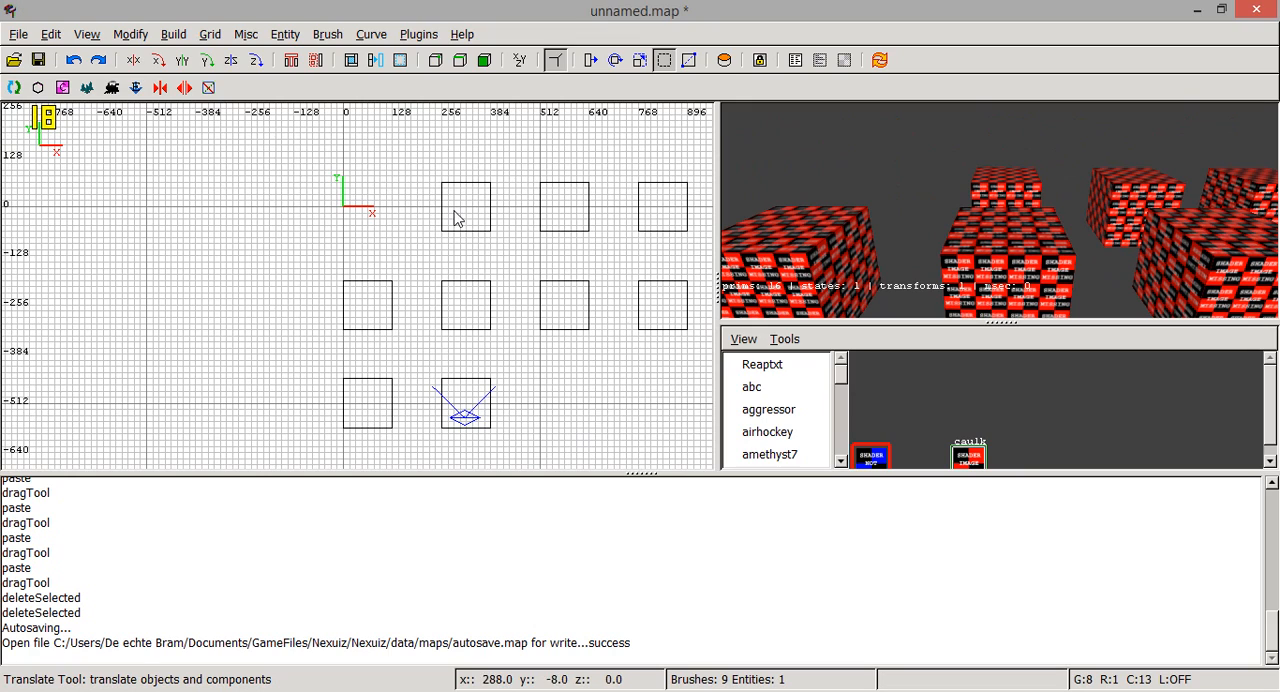
{"action": "scroll", "coordinate": [468, 230], "scroll_direction": "up", "scroll_amount": 3}
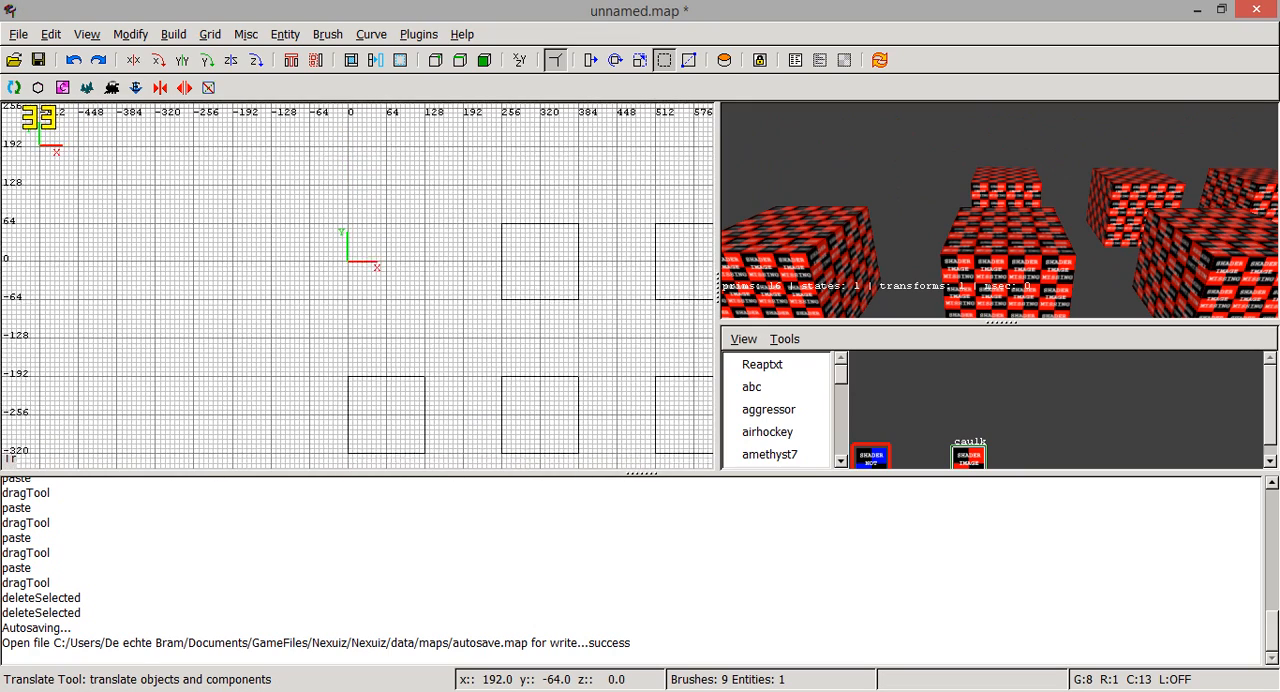
{"action": "scroll", "coordinate": [410, 240], "scroll_direction": "up", "scroll_amount": 2}
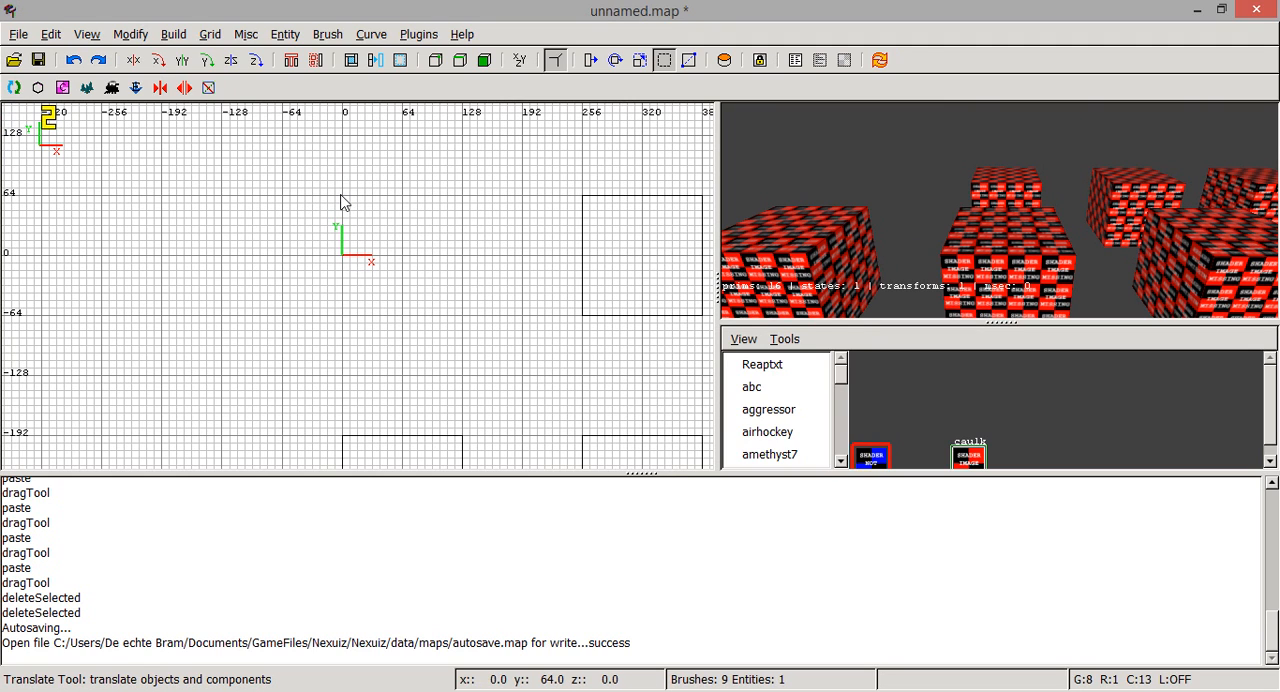
{"action": "mouse_move", "coordinate": [341, 202]}
{"action": "left_mouse_down"}
{"action": "mouse_move", "coordinate": [443, 265]}
{"action": "mouse_move", "coordinate": [466, 321]}
{"action": "left_mouse_up"}
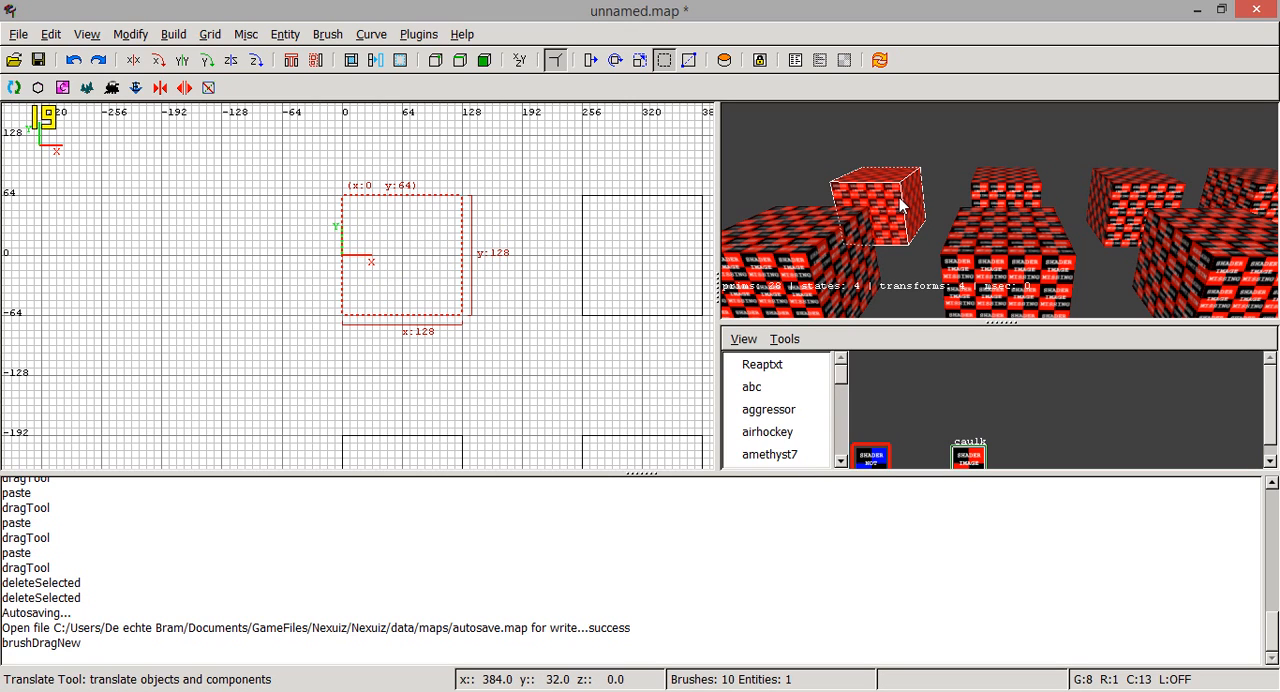
{"action": "left_click", "coordinate": [88, 34]}
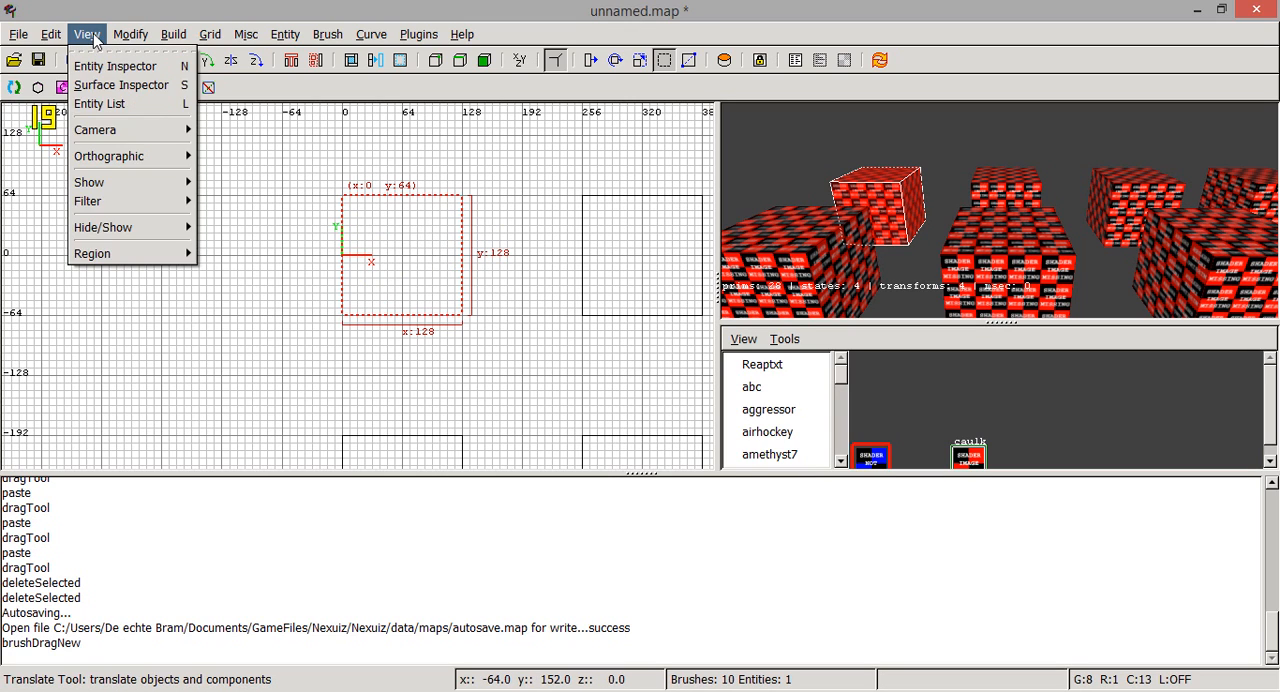
{"action": "left_click", "coordinate": [92, 36]}
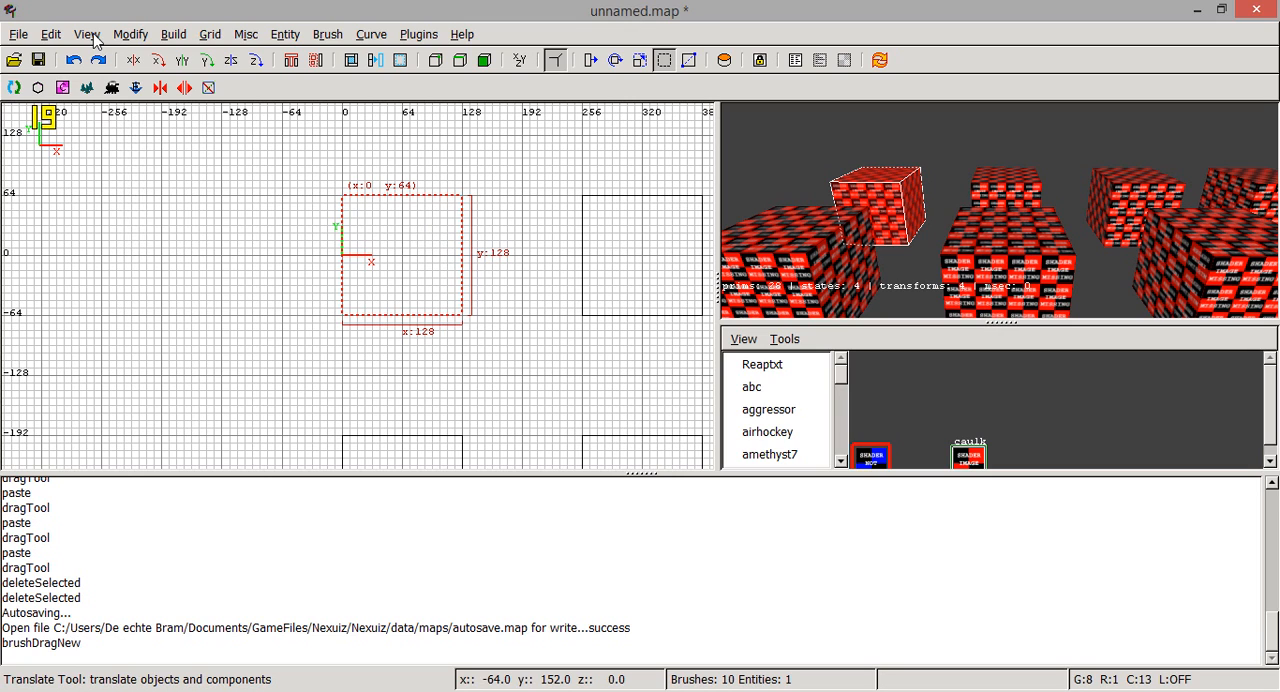
{"action": "left_click", "coordinate": [90, 35]}
{"action": "mouse_move", "coordinate": [173, 157]}
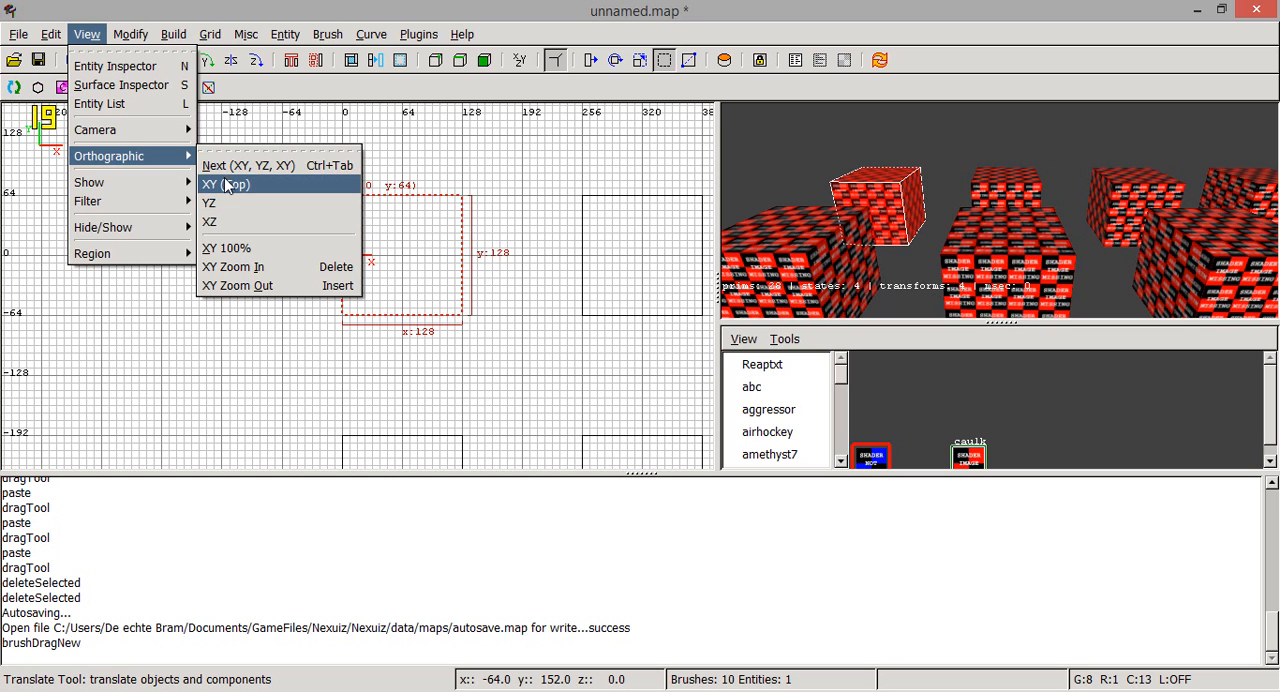
{"action": "left_click", "coordinate": [91, 37]}
Step: Examine the new brush and the surrounding cubes from several angles in 3D and in the top-down grid
{"action": "right_click", "coordinate": [800, 213]}
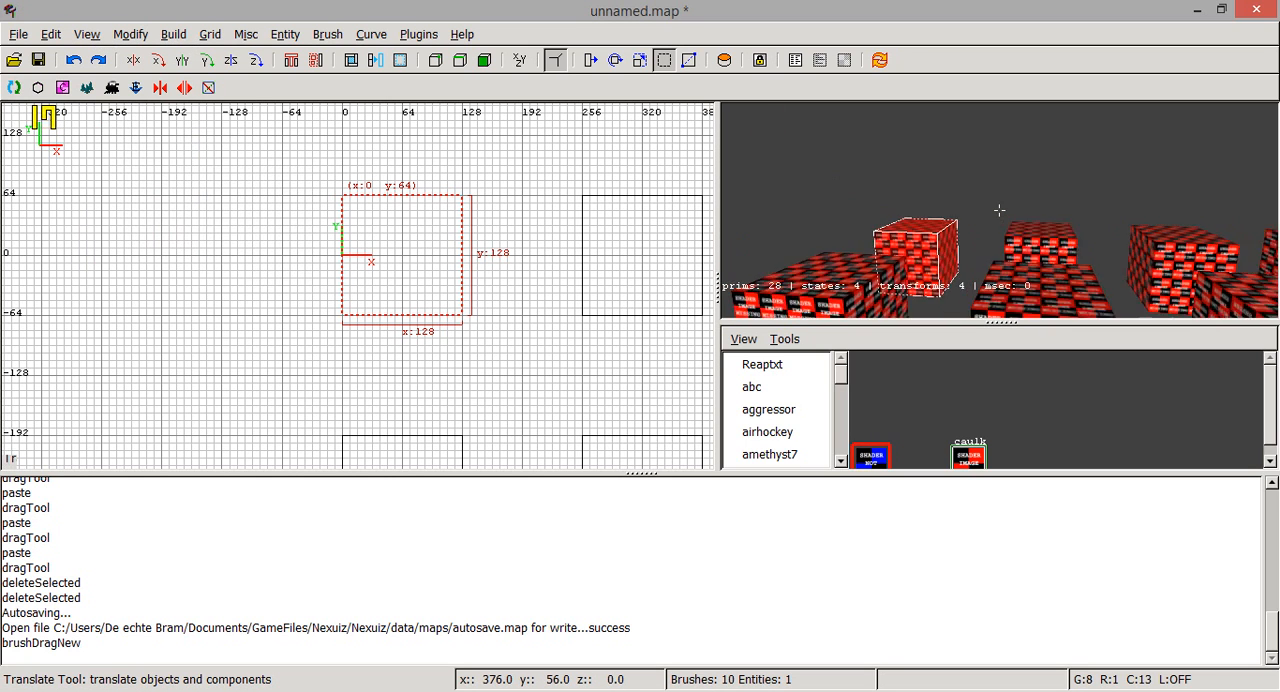
{"action": "key", "text": "Up"}
{"action": "key", "text": "Down"}
{"action": "key", "text": "Up"}
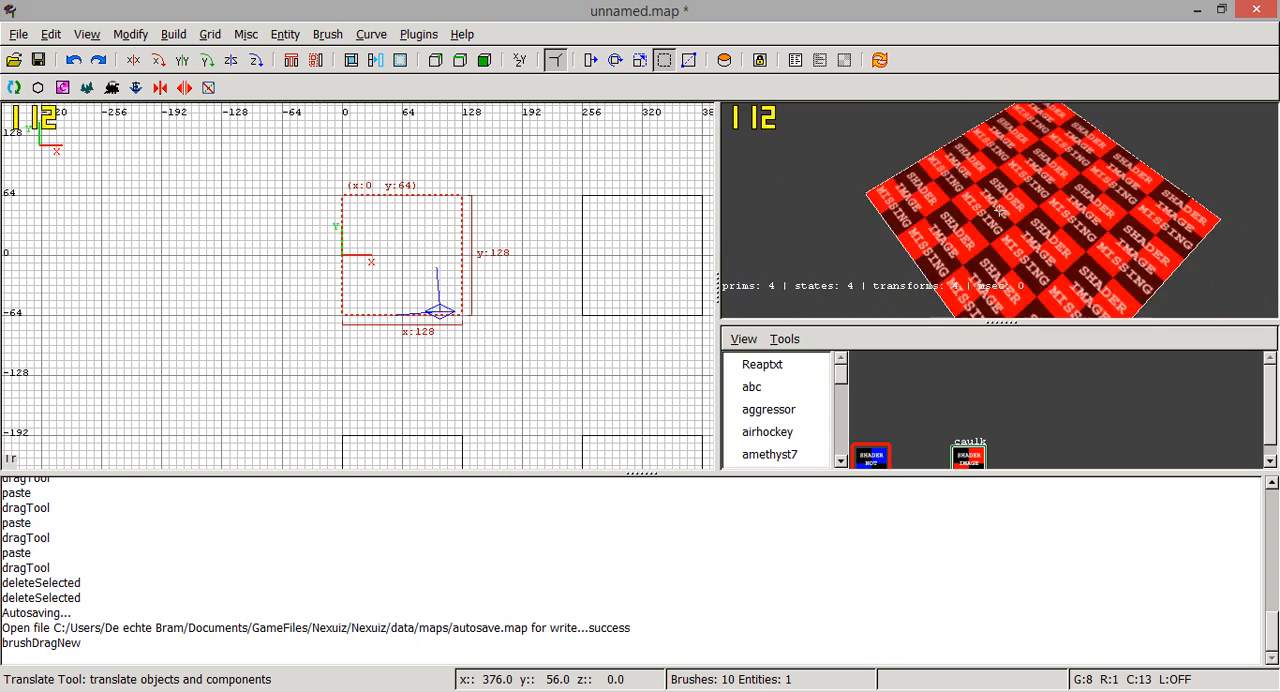
{"action": "key", "text": "Down"}
{"action": "right_click", "coordinate": [999, 210]}
{"action": "left_click", "coordinate": [87, 34]}
{"action": "mouse_move", "coordinate": [158, 158]}
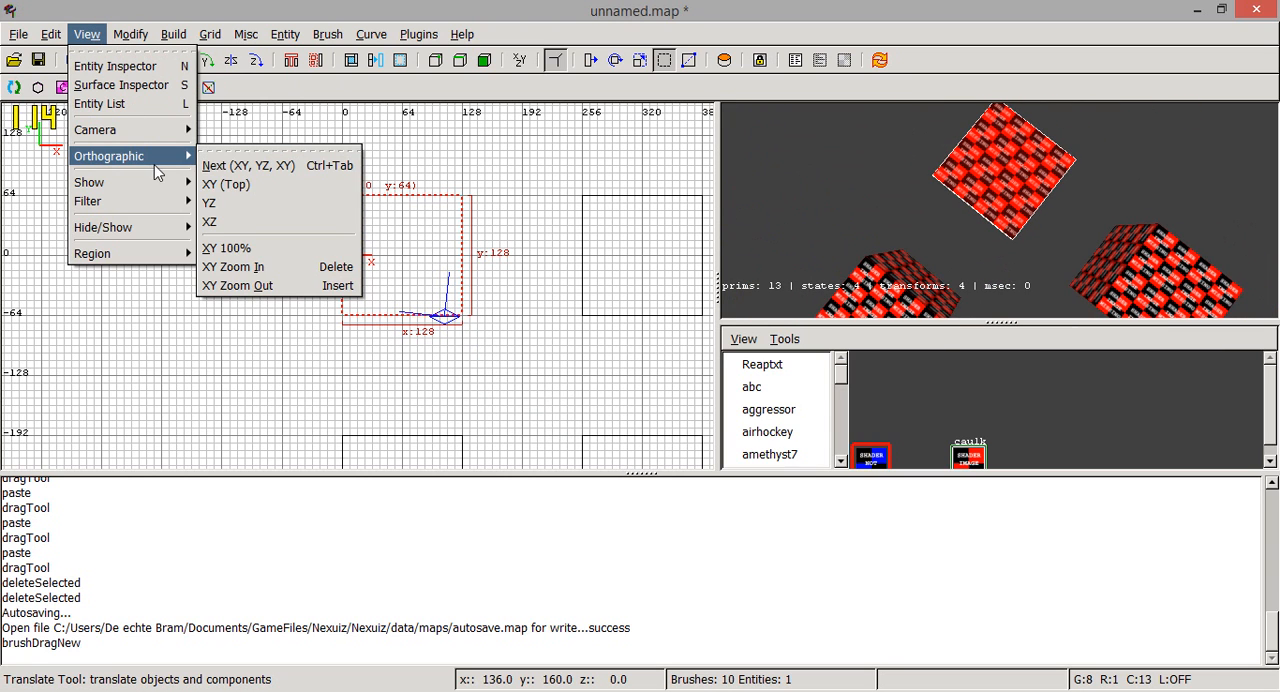
{"action": "left_click", "coordinate": [1056, 184]}
{"action": "right_click", "coordinate": [1148, 184]}
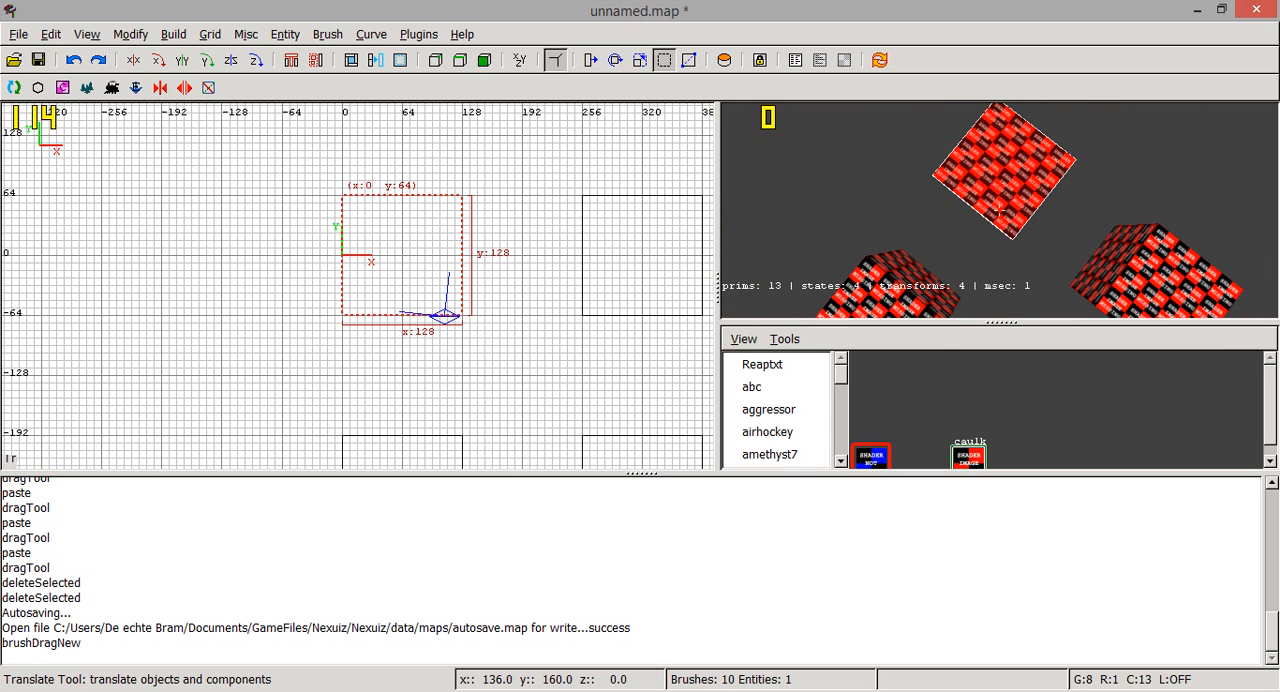
{"action": "key", "text": "Down"}
{"action": "key", "text": "Right"}
{"action": "key", "text": "Down"}
{"action": "key", "text": "Right"}
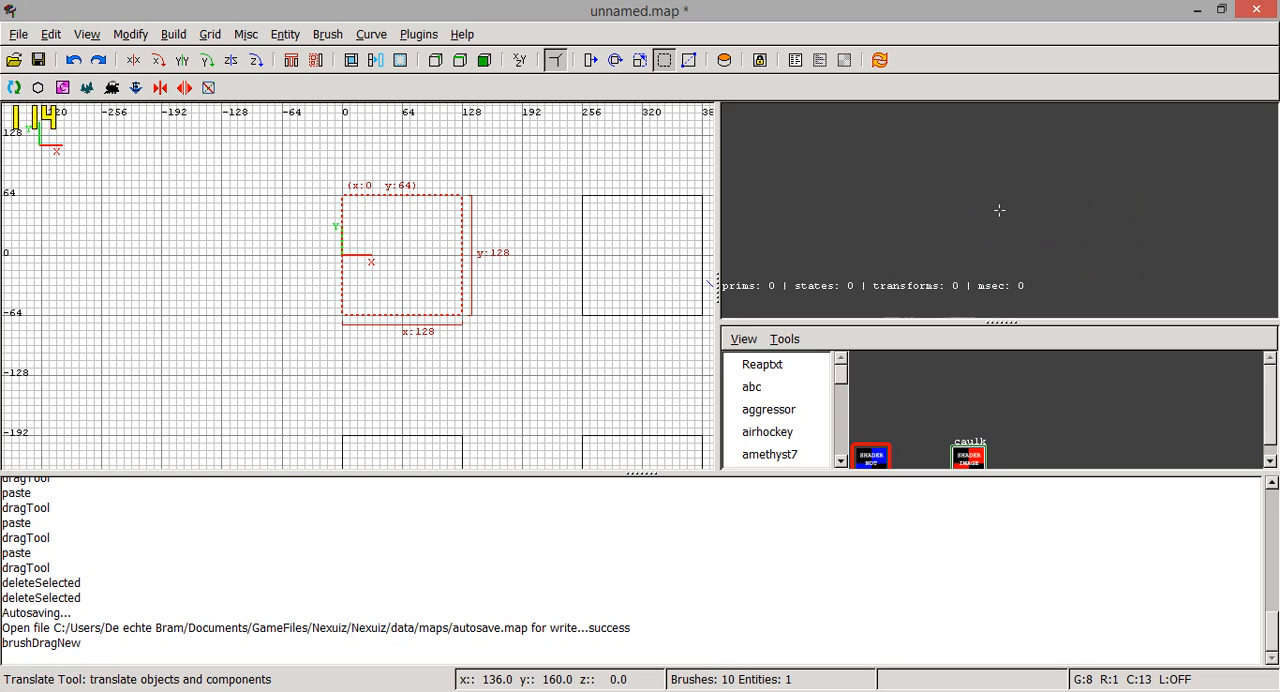
{"action": "key", "text": "Up"}
{"action": "scroll", "coordinate": [480, 270], "scroll_direction": "down", "scroll_amount": 6}
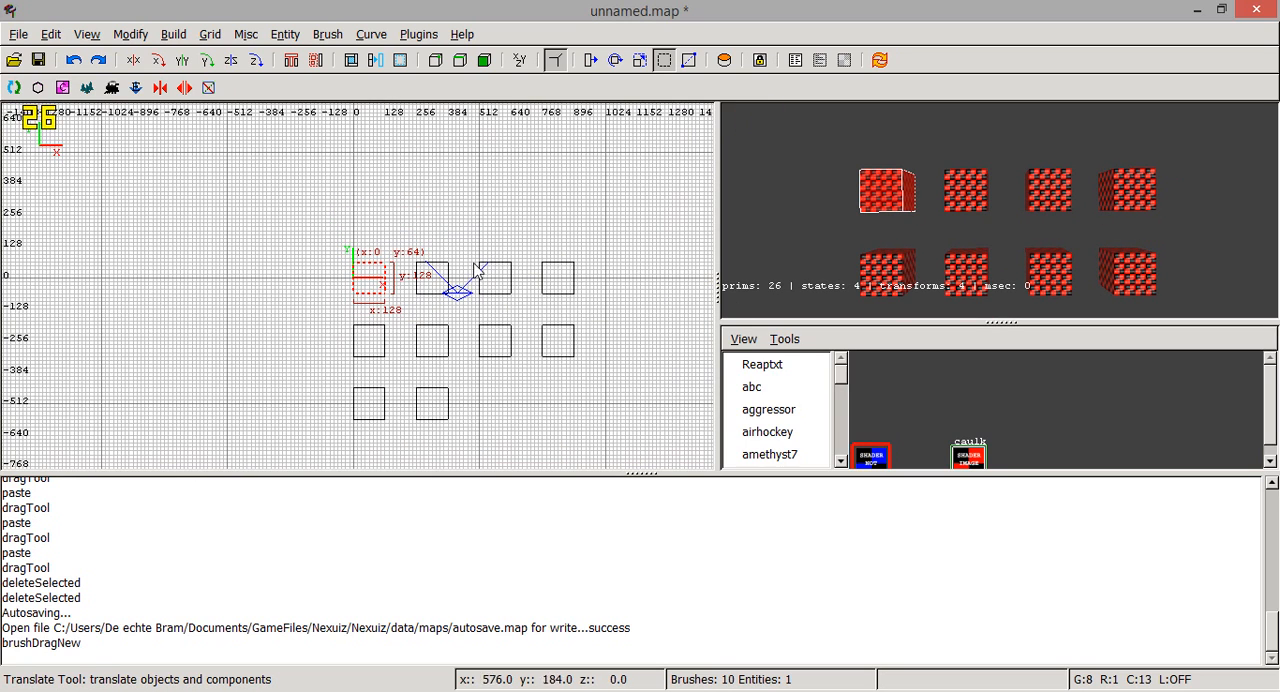
{"action": "scroll", "coordinate": [530, 328], "scroll_direction": "up", "scroll_amount": 10}
Step: Switch the orthographic grid to the XZ view
{"action": "left_click", "coordinate": [86, 36]}
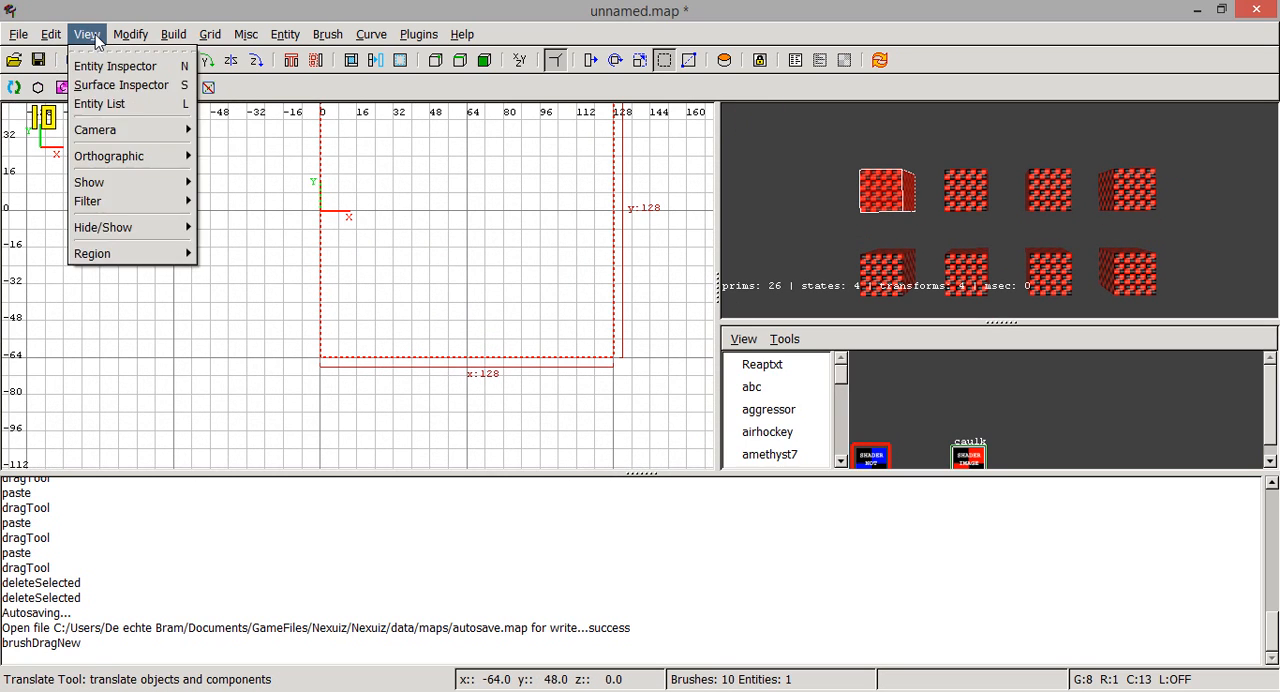
{"action": "left_click", "coordinate": [85, 44]}
{"action": "left_click", "coordinate": [86, 36]}
{"action": "mouse_move", "coordinate": [186, 163]}
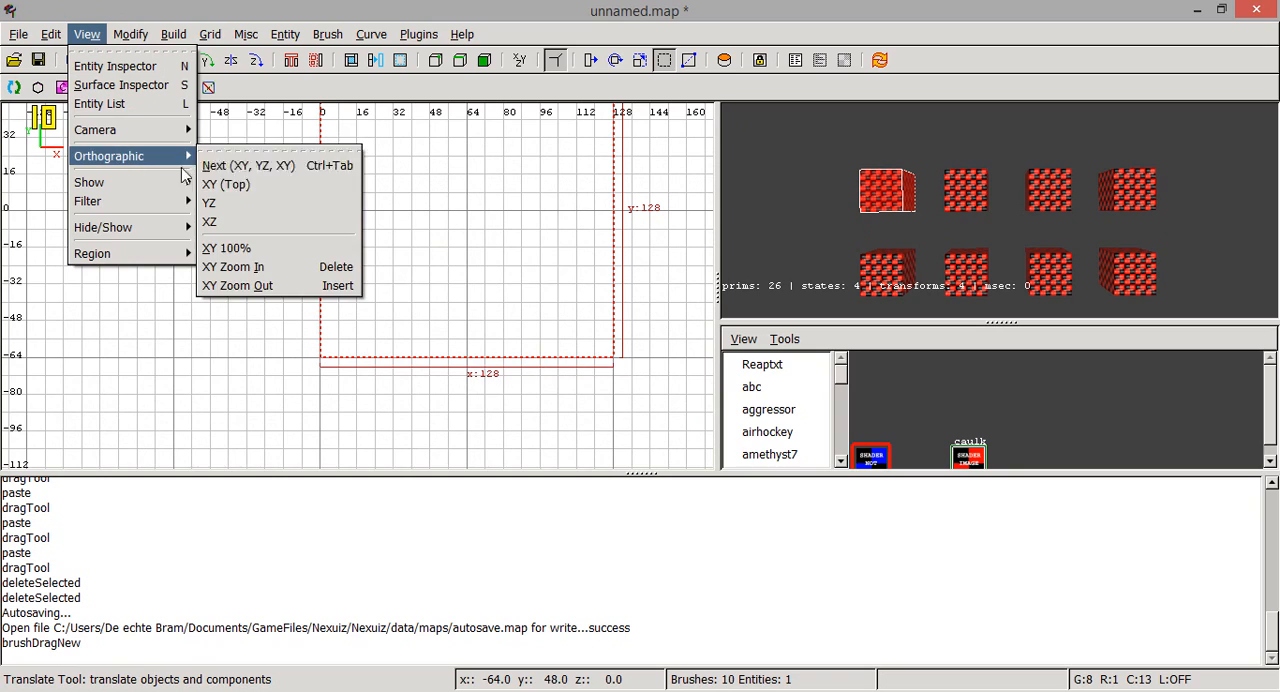
{"action": "left_click", "coordinate": [243, 222]}
Step: Fly the 3D camera around the selected brush to examine its top, sides and underside
{"action": "right_click", "coordinate": [999, 210]}
{"action": "key", "text": "Up"}
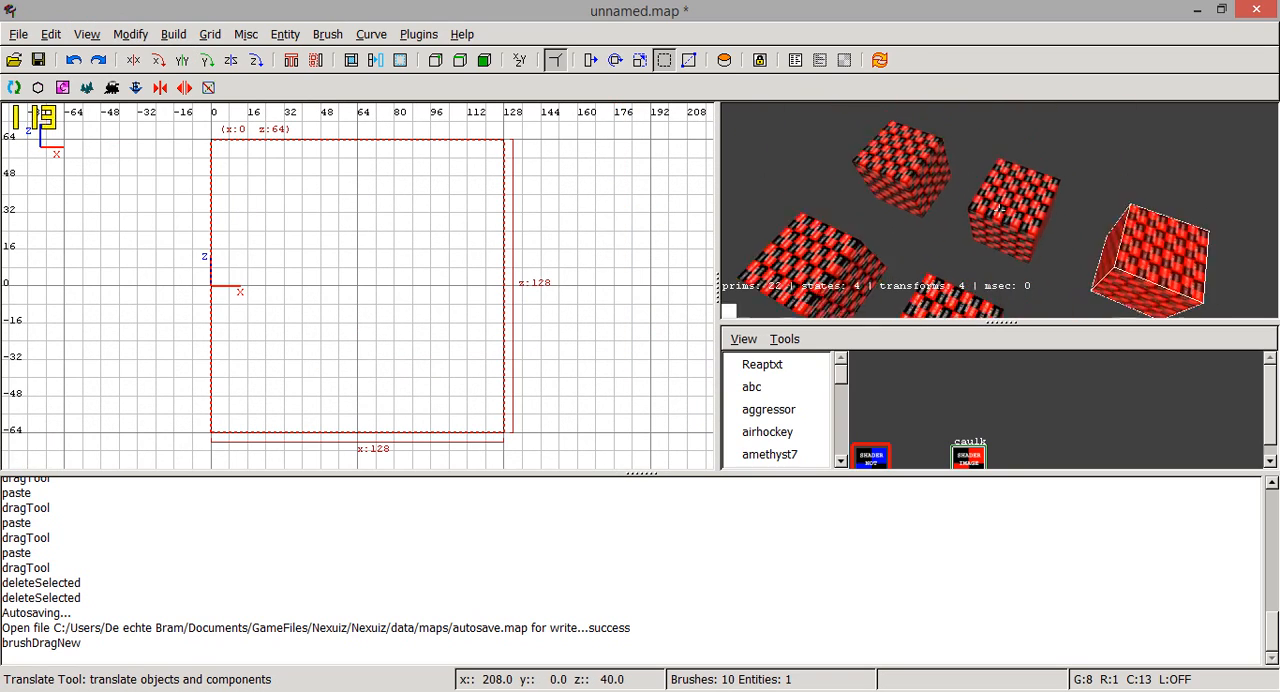
{"action": "key", "text": "Up"}
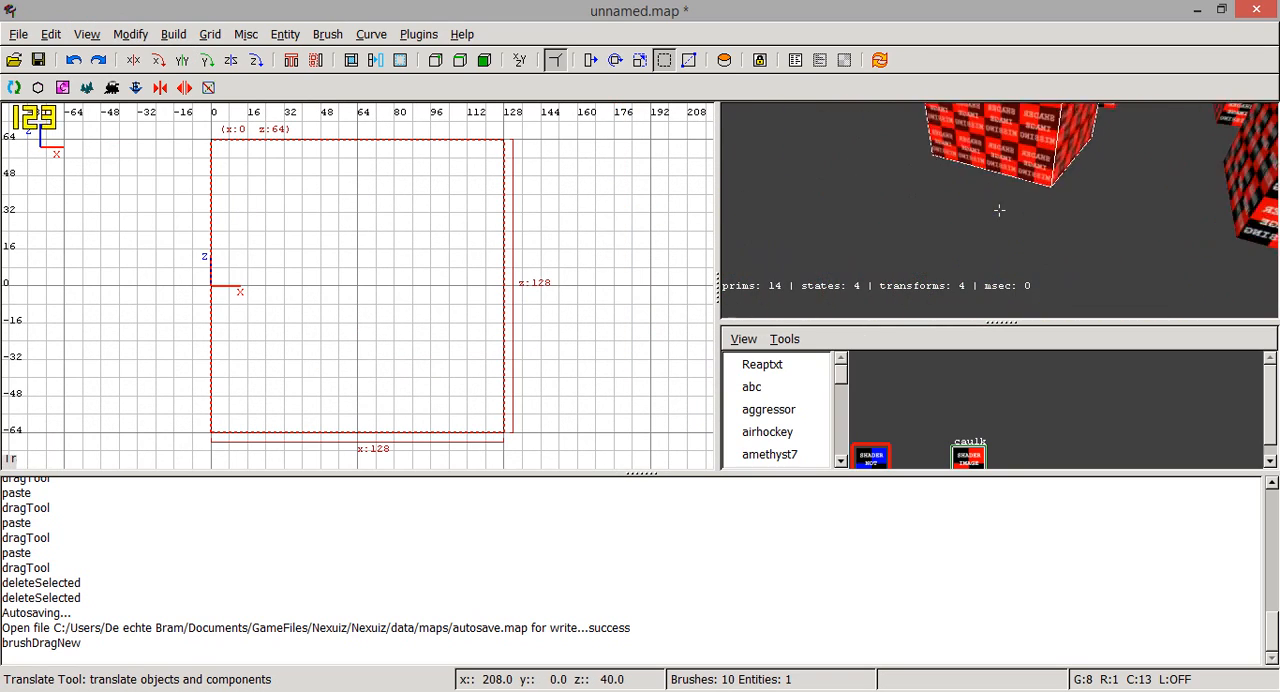
{"action": "key", "text": "Down"}
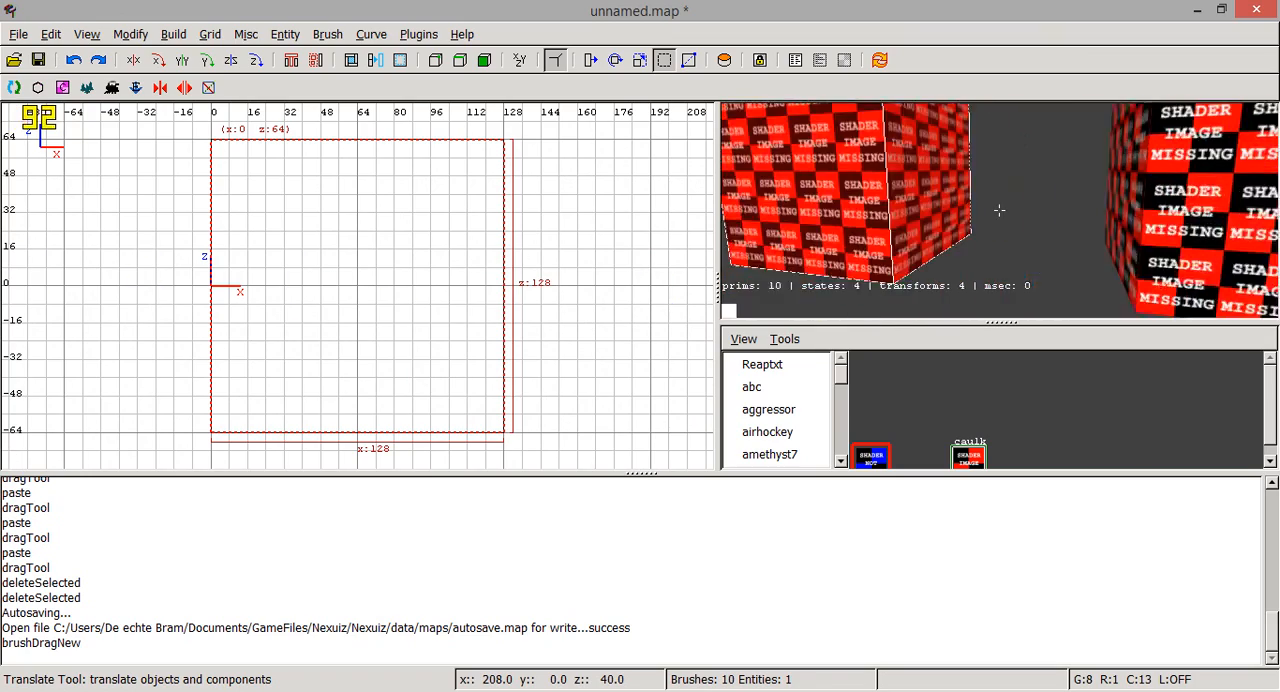
{"action": "key", "text": "Up"}
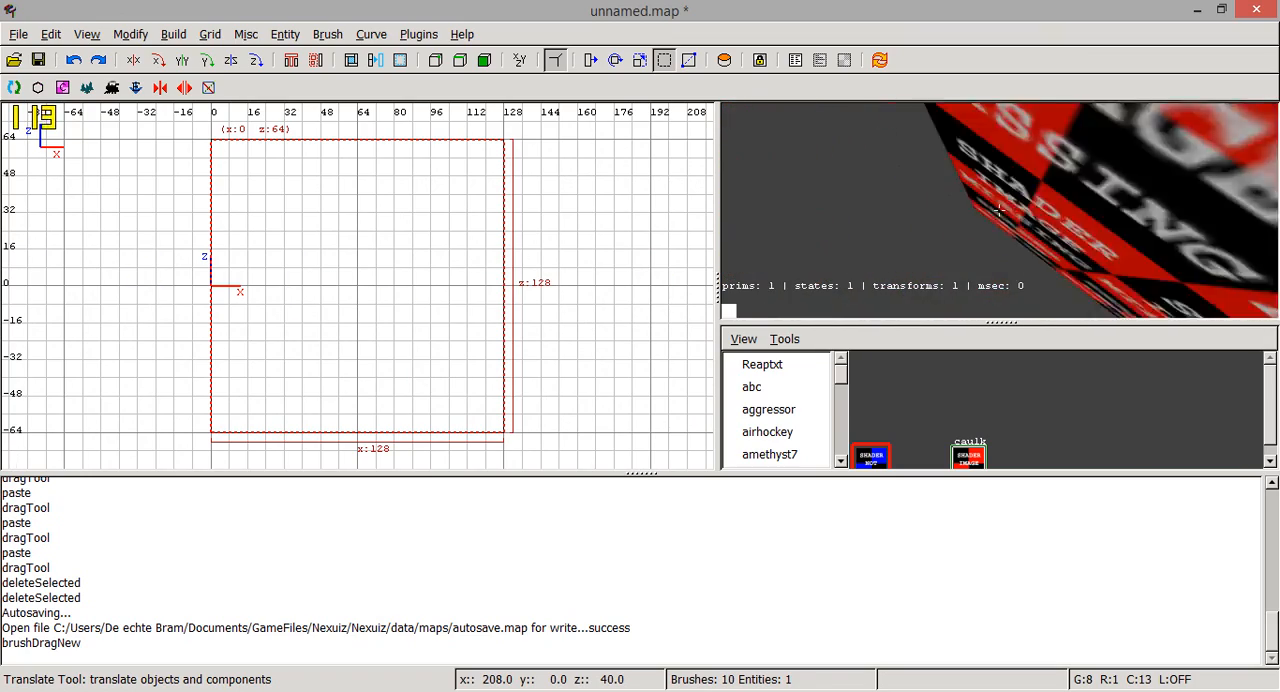
{"action": "key", "text": "Down"}
{"action": "right_click", "coordinate": [999, 210]}
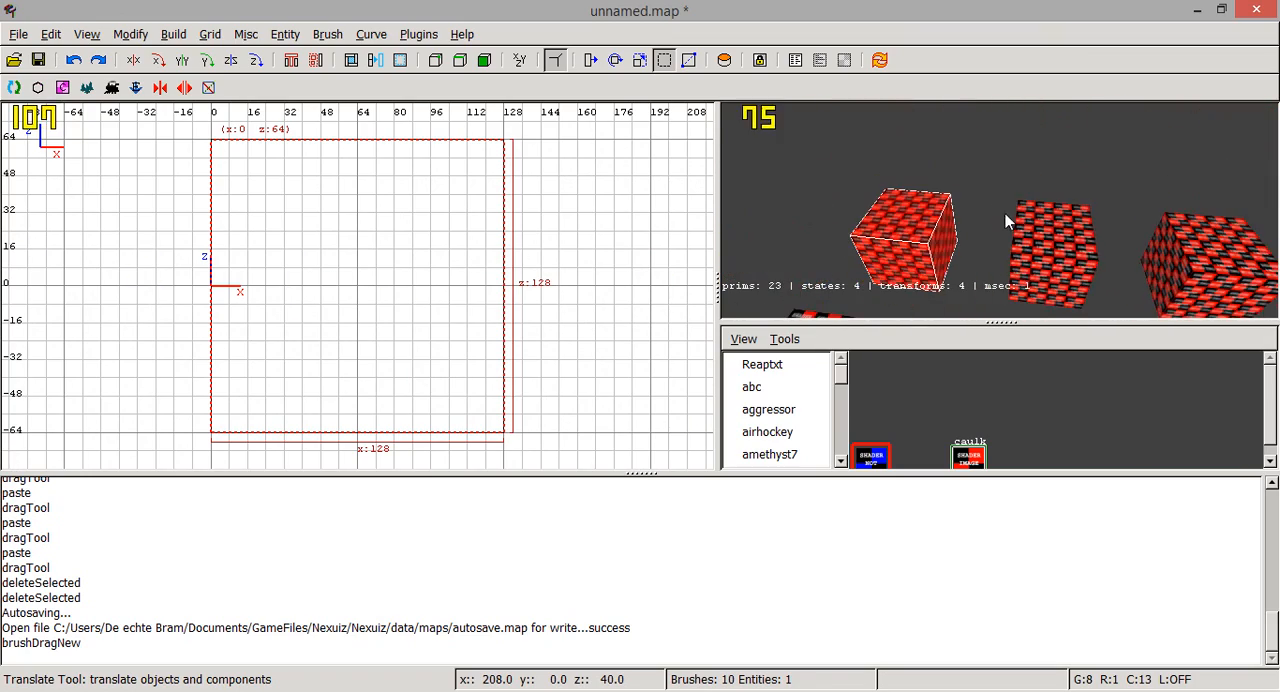
Step: Try adjusting the selected brush in the XZ view and return it to its original size and position
{"action": "scroll", "coordinate": [423, 334], "scroll_direction": "down", "scroll_amount": 5}
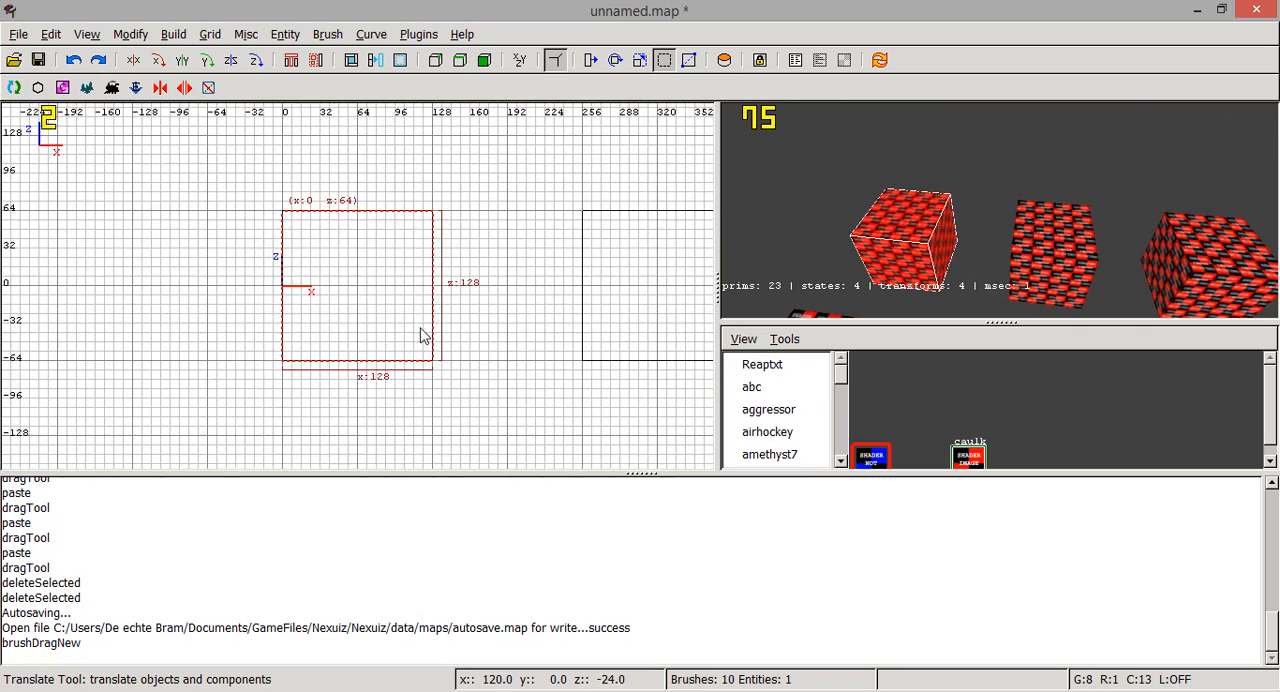
{"action": "right_click_drag", "start_coordinate": [415, 358], "coordinate": [410, 205]}
{"action": "scroll", "coordinate": [416, 375], "scroll_direction": "up", "scroll_amount": 1}
{"action": "scroll", "coordinate": [414, 360], "scroll_direction": "up", "scroll_amount": 1}
{"action": "right_click_drag", "start_coordinate": [406, 308], "coordinate": [415, 390]}
{"action": "right_click_drag", "start_coordinate": [372, 267], "coordinate": [387, 376]}
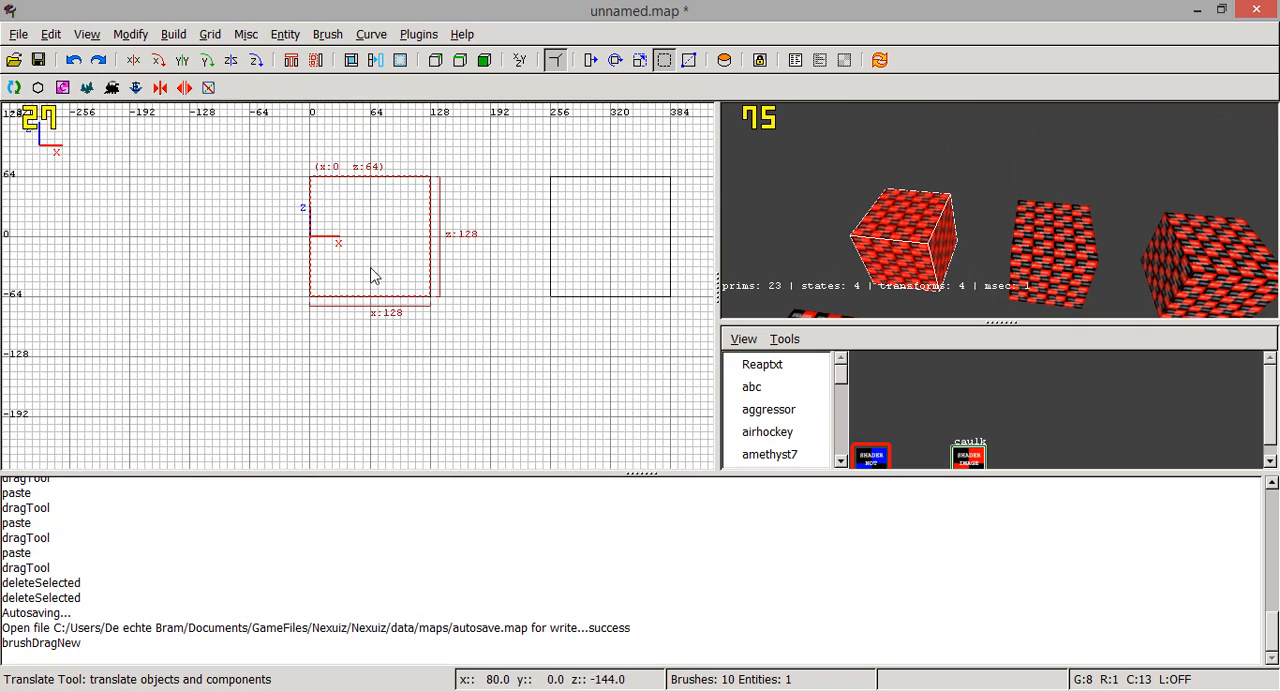
{"action": "scroll", "coordinate": [366, 208], "scroll_direction": "down", "scroll_amount": 1}
{"action": "scroll", "coordinate": [366, 215], "scroll_direction": "down", "scroll_amount": 1}
{"action": "mouse_move", "coordinate": [370, 201]}
{"action": "left_mouse_down"}
{"action": "mouse_move", "coordinate": [375, 175]}
{"action": "mouse_move", "coordinate": [396, 258]}
{"action": "mouse_move", "coordinate": [400, 200]}
{"action": "left_mouse_up"}
{"action": "mouse_move", "coordinate": [443, 237]}
{"action": "left_mouse_down"}
{"action": "mouse_move", "coordinate": [594, 249]}
{"action": "mouse_move", "coordinate": [425, 248]}
{"action": "left_mouse_up"}
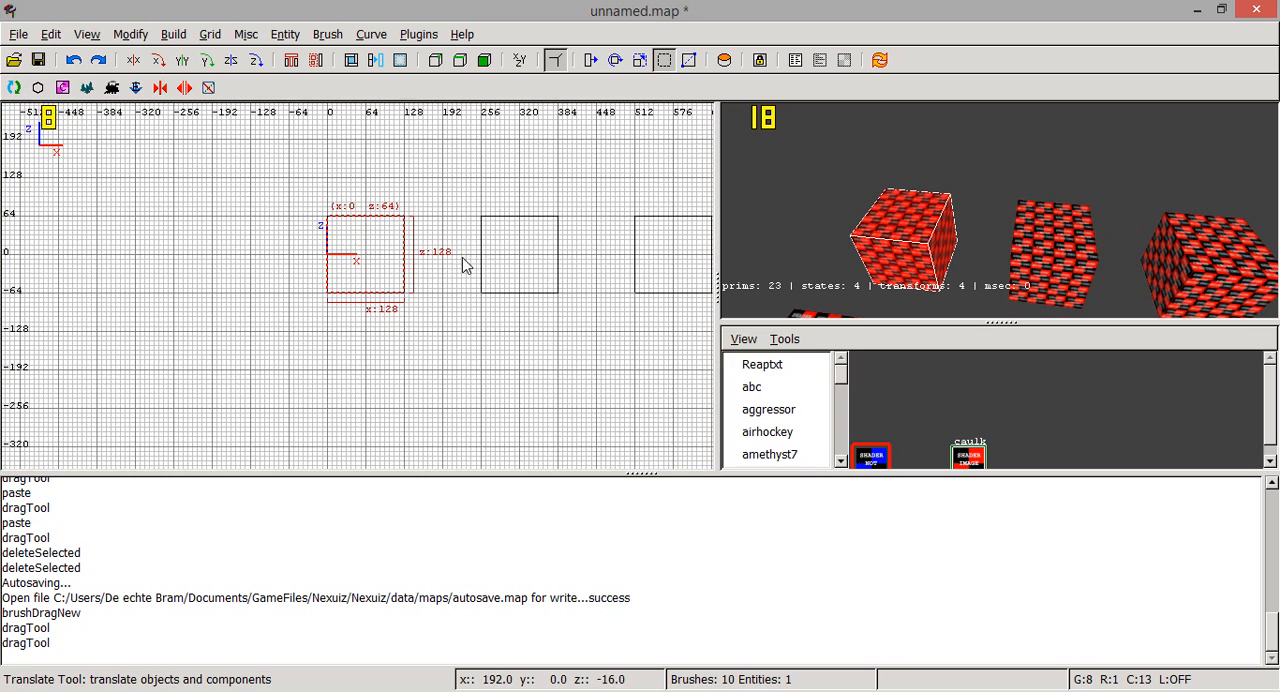
Step: Return the orthographic grid to the XY (Top) view
{"action": "left_click", "coordinate": [90, 34]}
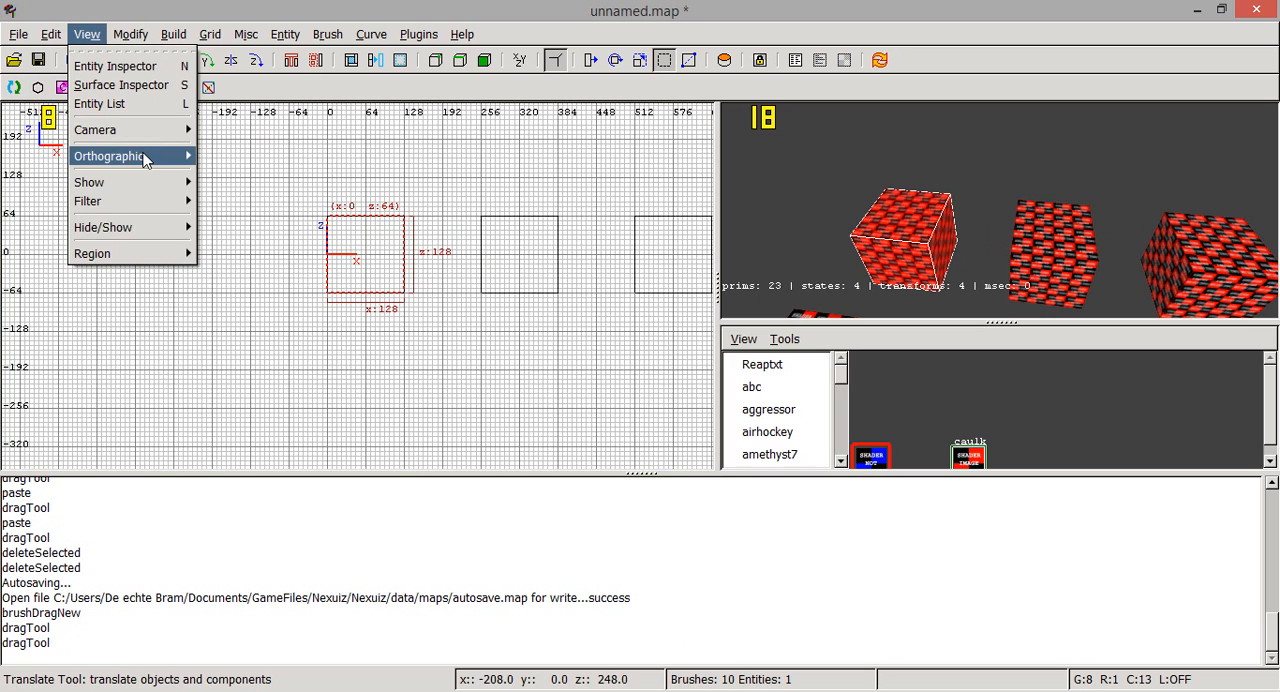
{"action": "mouse_move", "coordinate": [148, 156]}
{"action": "left_click", "coordinate": [226, 168]}
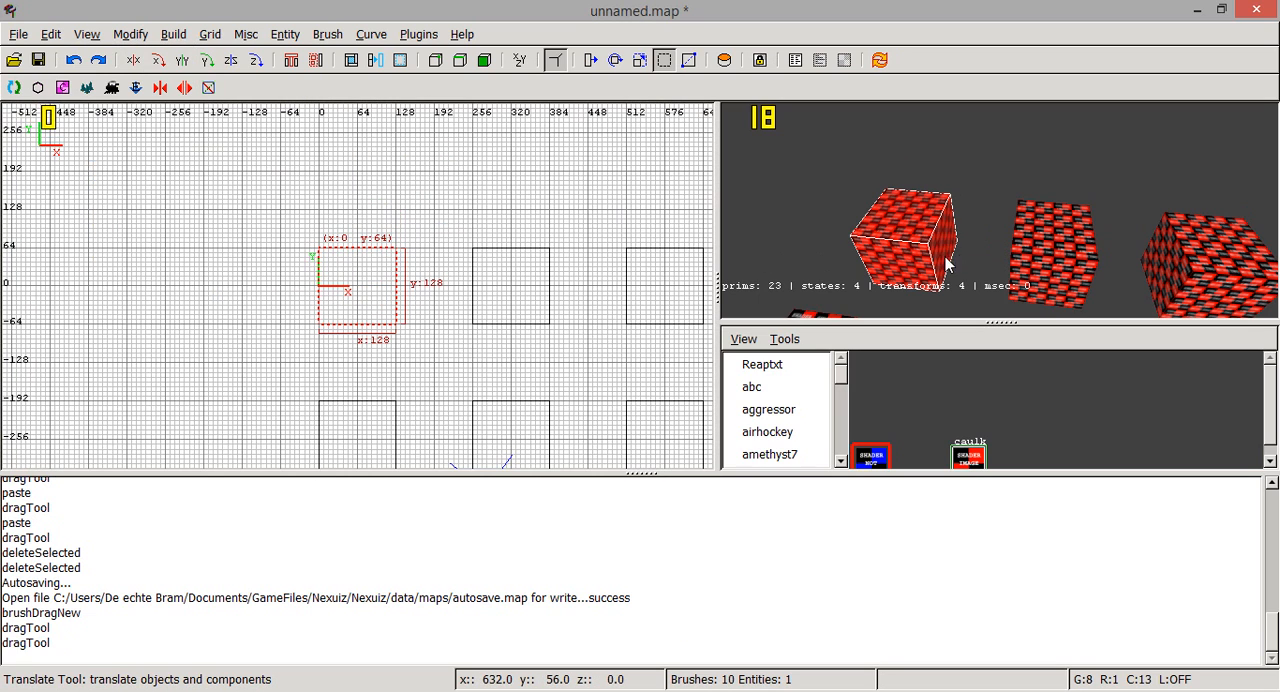
Step: Widen the neighbouring cube starting at x 256 by 32 units on each side, spanning x 224 to 416, and deselect it
{"action": "key", "text": "Escape"}
{"action": "left_click", "coordinate": [1063, 240], "text": "shift"}
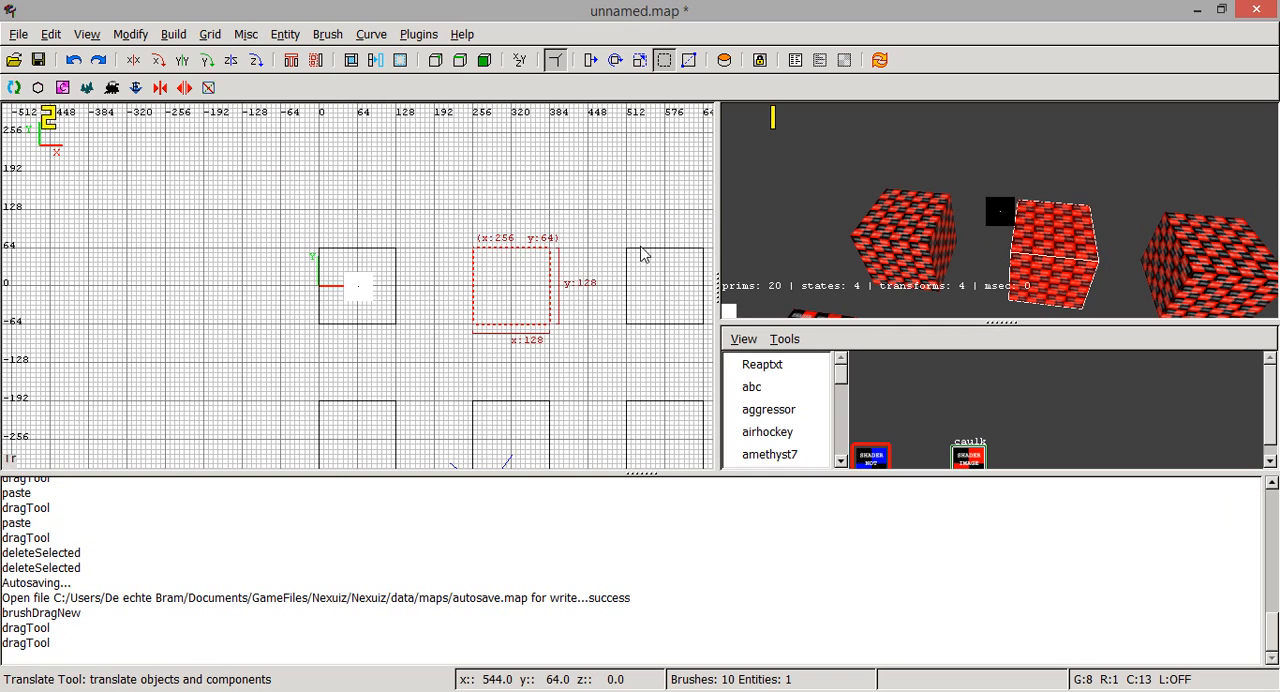
{"action": "scroll", "coordinate": [643, 251], "scroll_direction": "up", "scroll_amount": 2}
{"action": "scroll", "coordinate": [549, 231], "scroll_direction": "up", "scroll_amount": 2}
{"action": "right_click_drag", "start_coordinate": [554, 232], "coordinate": [388, 273]}
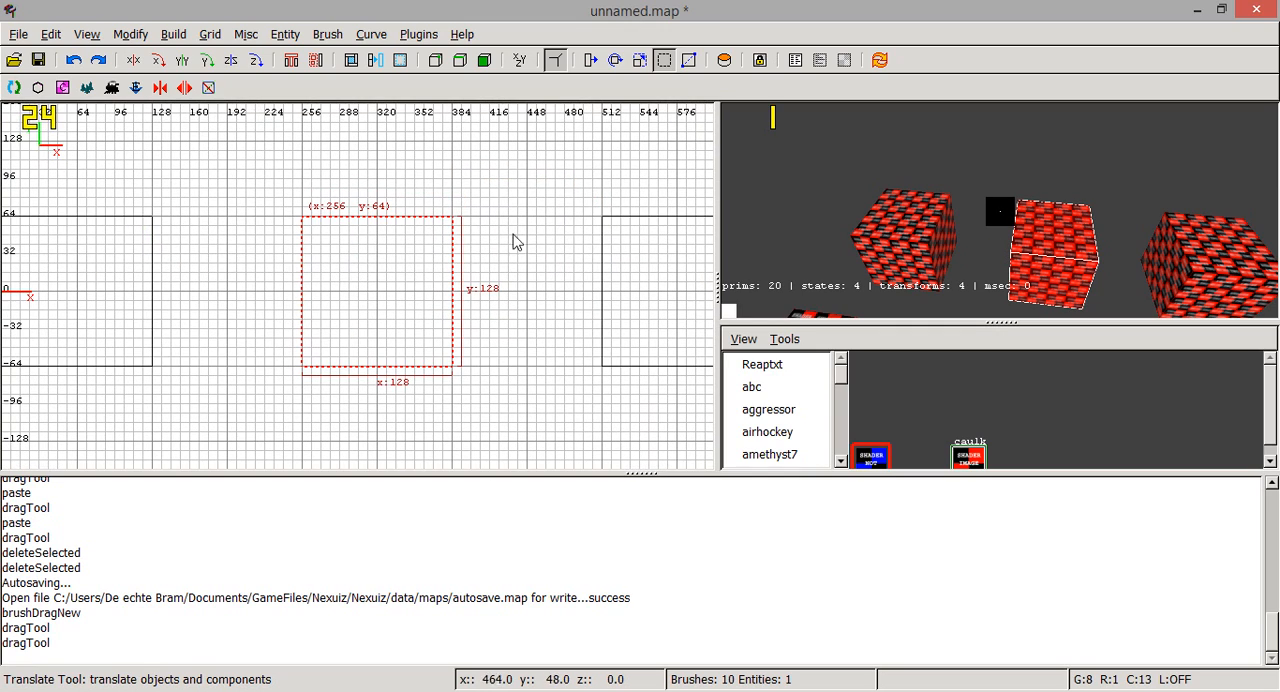
{"action": "left_click_drag", "start_coordinate": [287, 272], "coordinate": [252, 272]}
{"action": "left_click_drag", "start_coordinate": [490, 285], "coordinate": [553, 285]}
{"action": "right_click", "coordinate": [997, 210]}
{"action": "key", "text": "Escape"}
Step: Inspect the widened brush and its neighbouring cubes from different camera positions in 3D
{"action": "key", "text": "Right"}
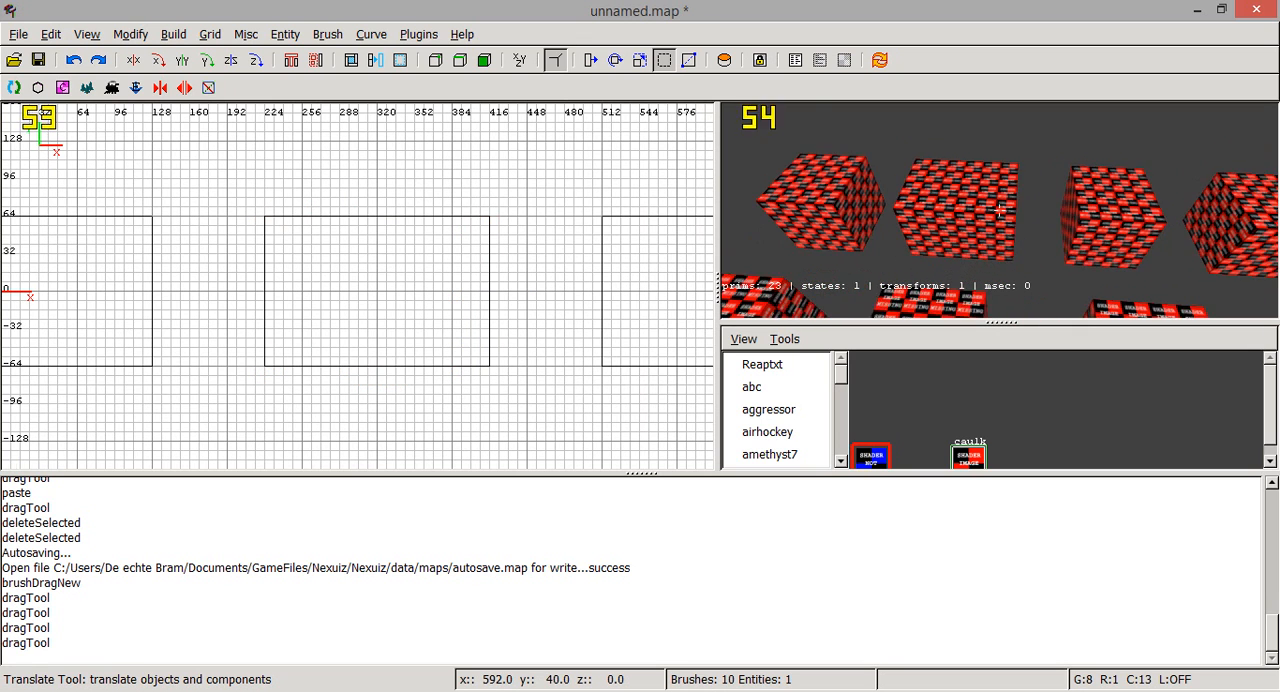
{"action": "key", "text": "Left"}
{"action": "right_click", "coordinate": [999, 210]}
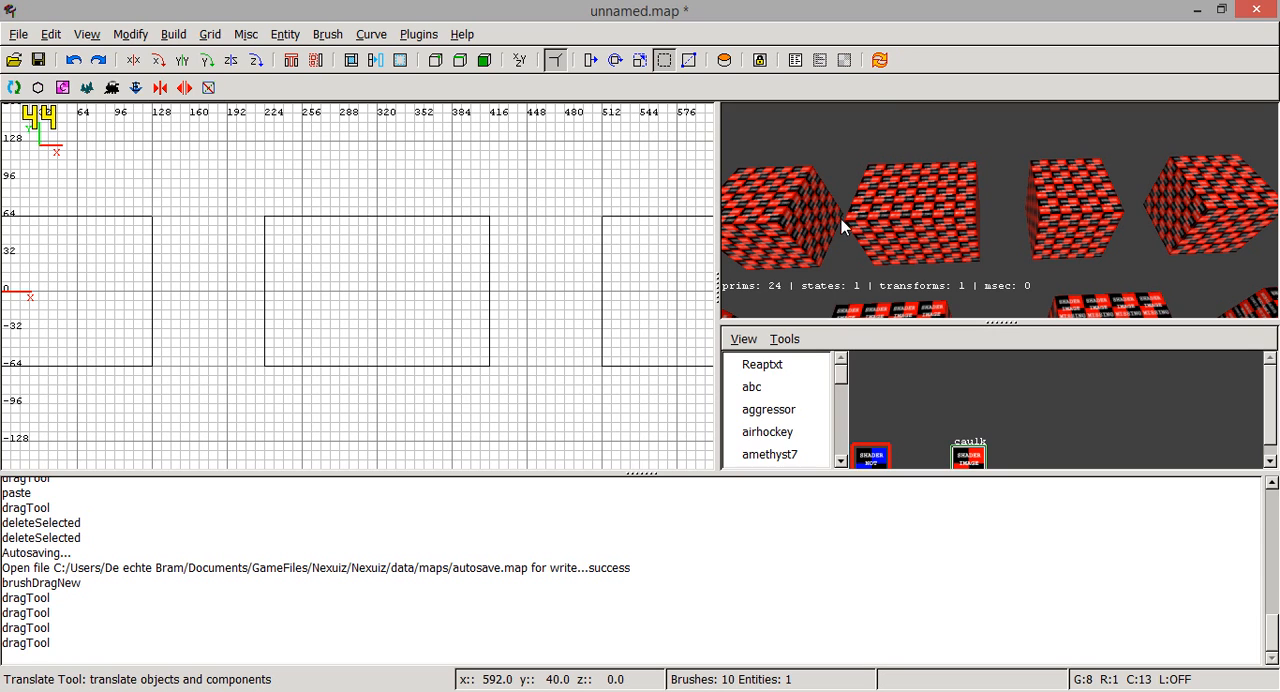
{"action": "scroll", "coordinate": [517, 317], "scroll_direction": "down", "scroll_amount": 3}
{"action": "scroll", "coordinate": [300, 277], "scroll_direction": "up", "scroll_amount": 2}
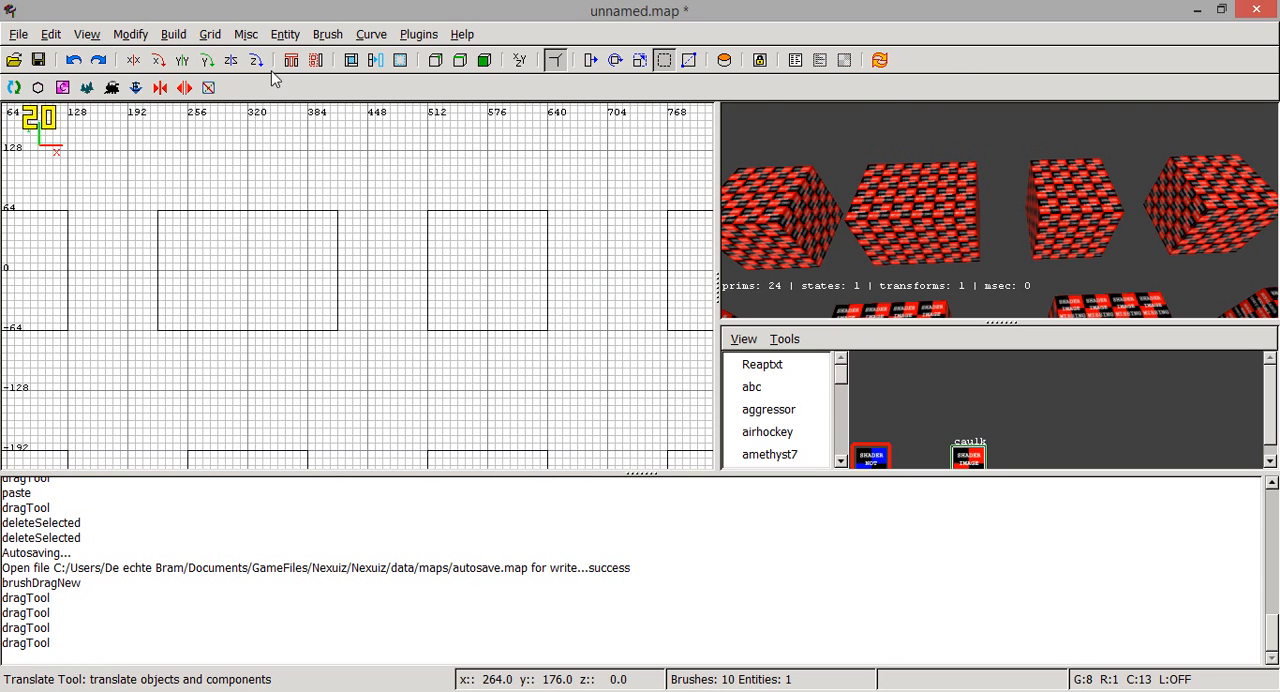
{"action": "right_click", "coordinate": [860, 190]}
{"action": "key", "text": "Up"}
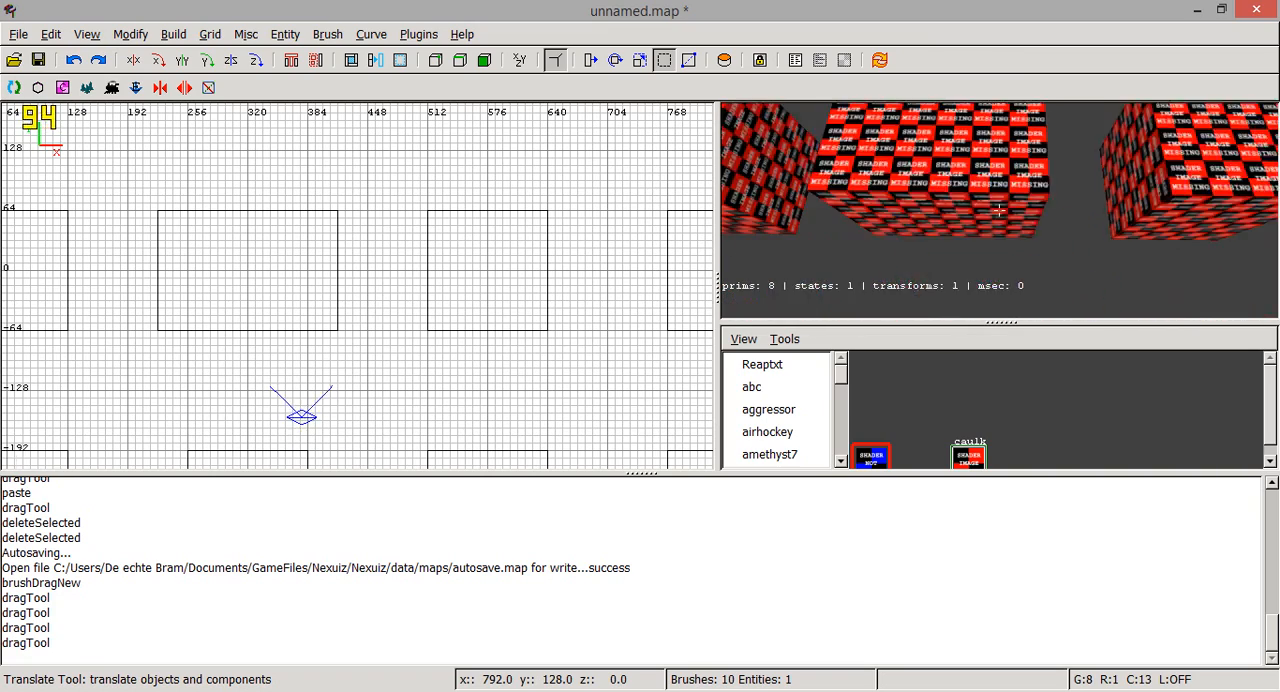
{"action": "key", "text": "Down"}
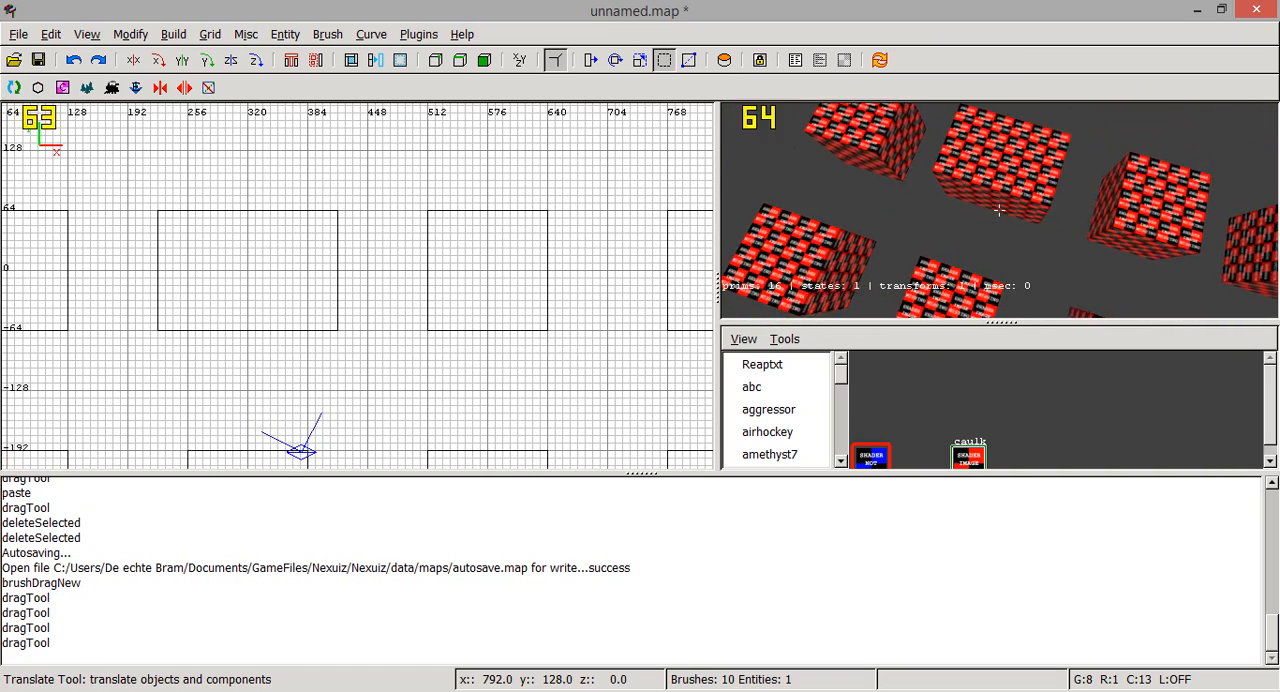
{"action": "key", "text": "Up"}
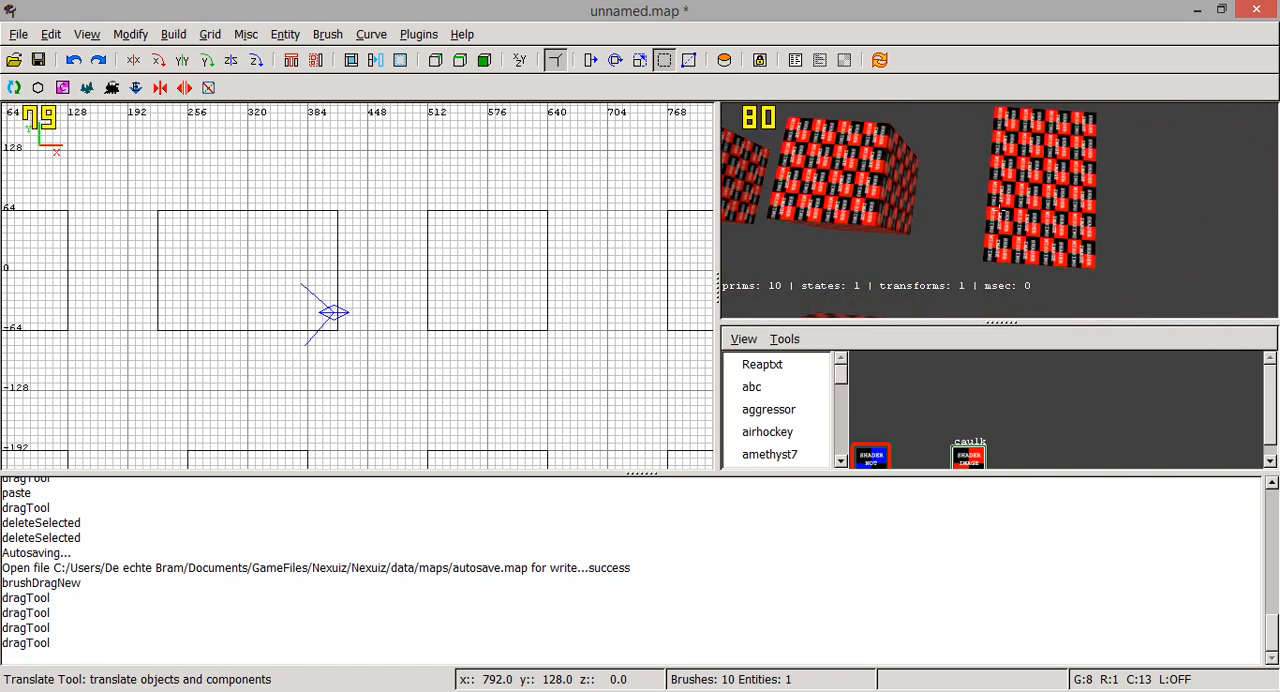
Step: Draw a small brush about 56 by 24 units overlapping the cube at x 512, and undo it
{"action": "key", "text": "Down"}
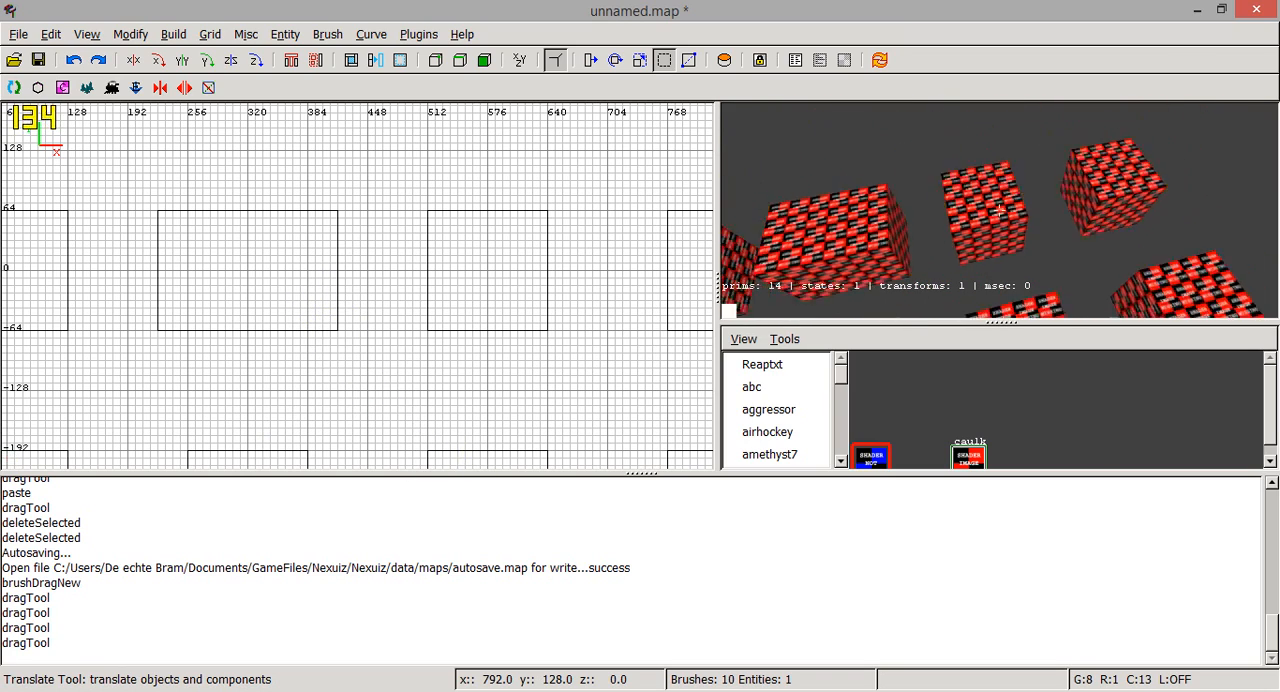
{"action": "key", "text": "Up"}
{"action": "key", "text": "Down"}
{"action": "right_click", "coordinate": [998, 211]}
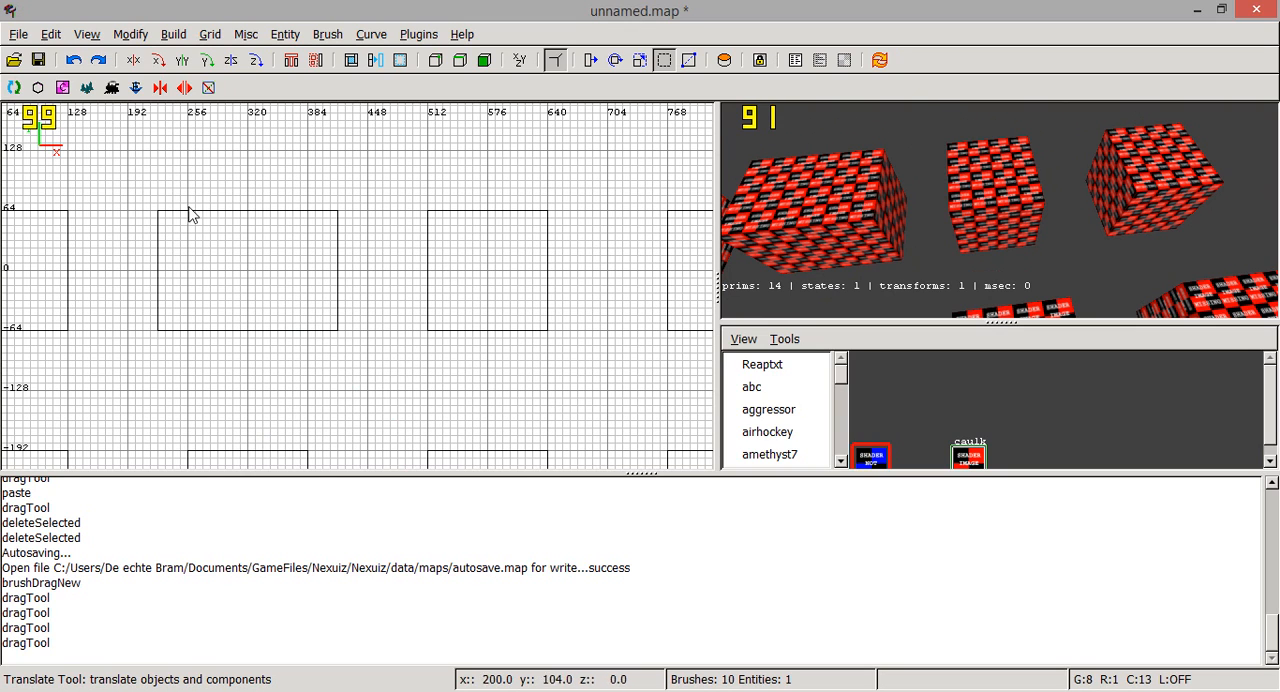
{"action": "left_click_drag", "start_coordinate": [382, 272], "coordinate": [406, 263]}
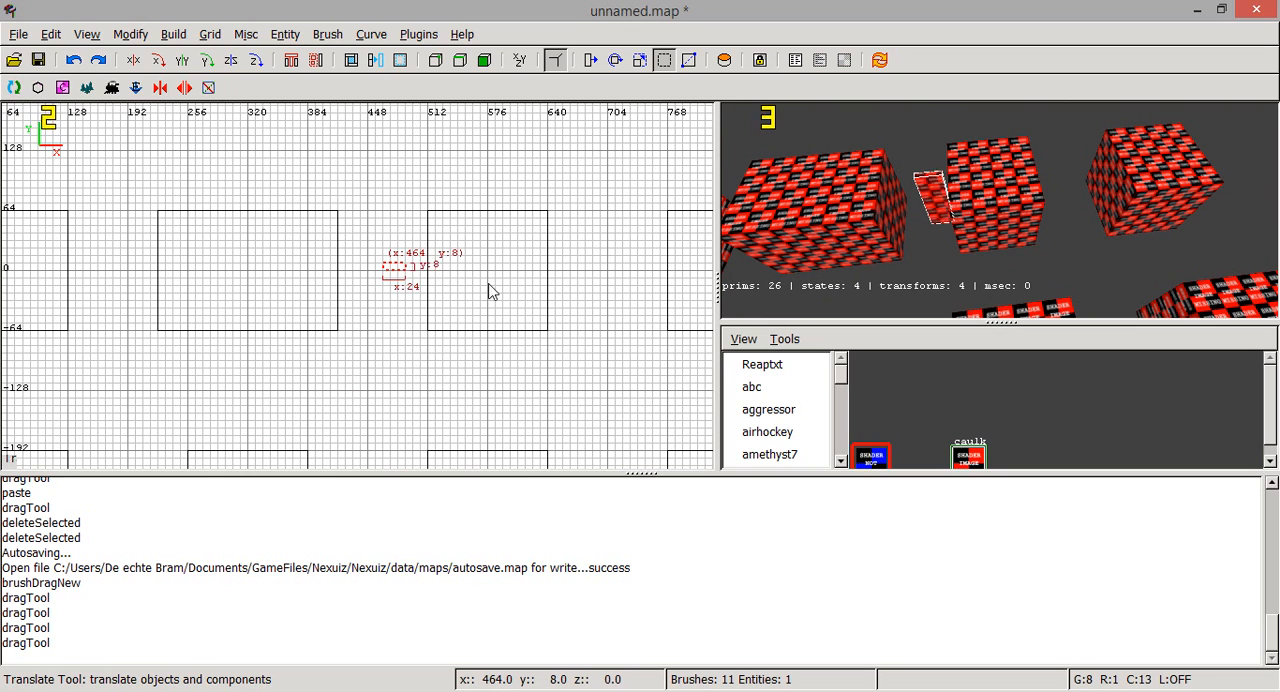
{"action": "left_click", "coordinate": [73, 59]}
Step: Practise selecting the widened brush at x 224 and clearing the selection again
{"action": "left_click", "coordinate": [846, 196], "text": "shift"}
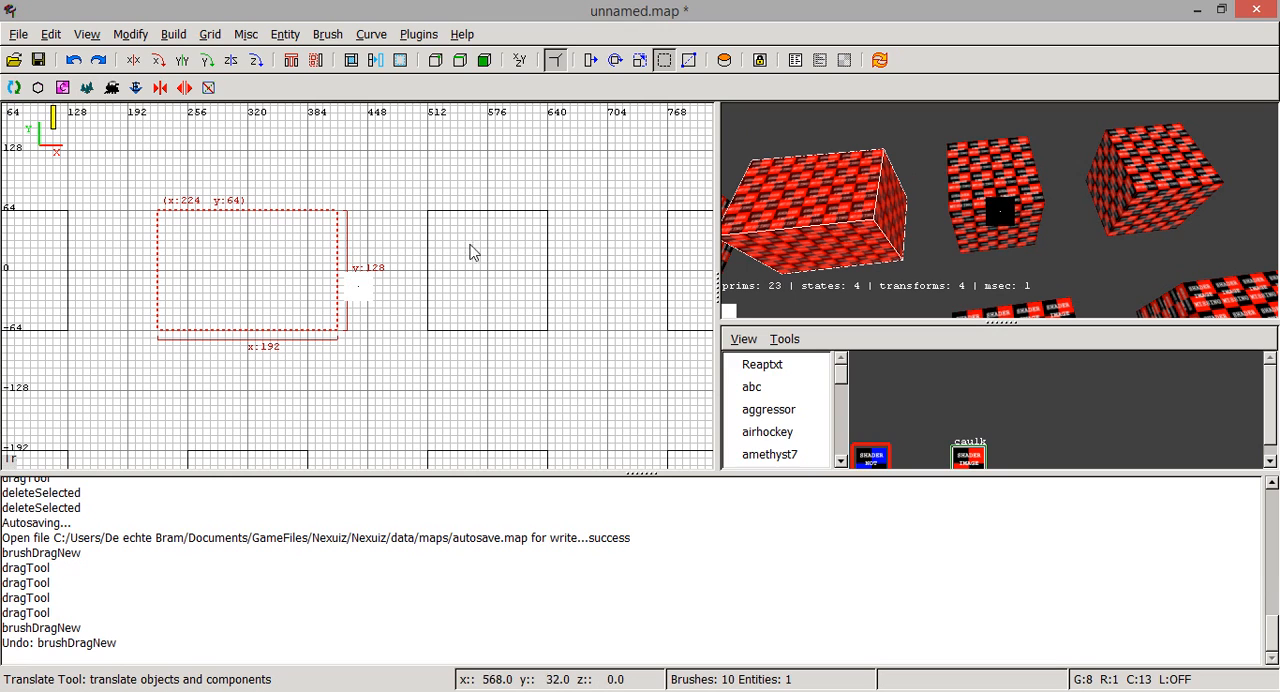
{"action": "key", "text": "Escape"}
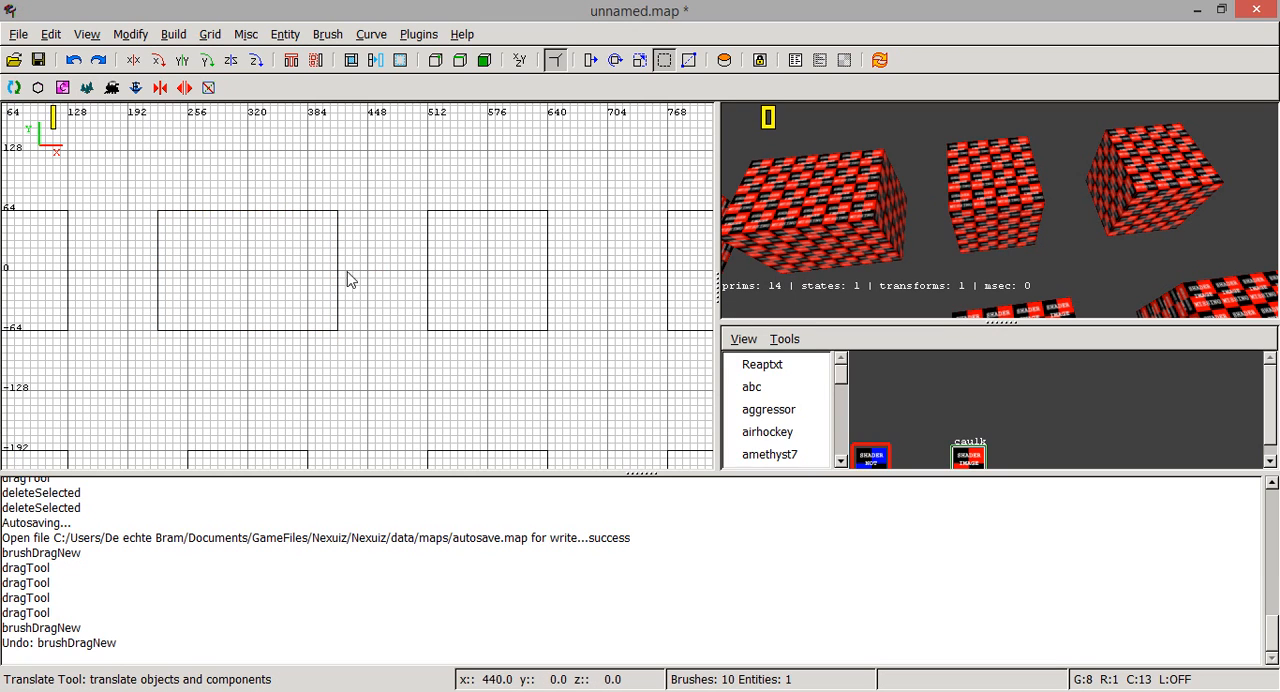
{"action": "left_click", "coordinate": [825, 194], "text": "shift"}
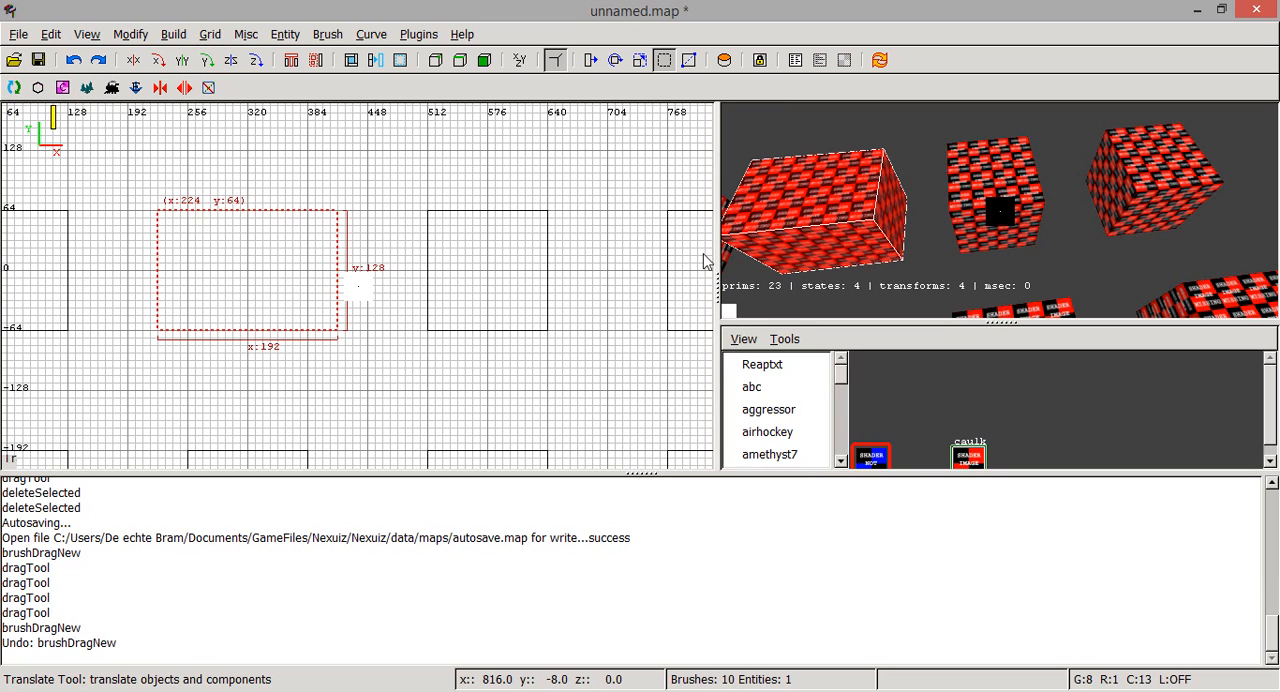
{"action": "key", "text": "Escape"}
{"action": "left_click_drag", "start_coordinate": [258, 198], "coordinate": [313, 368]}
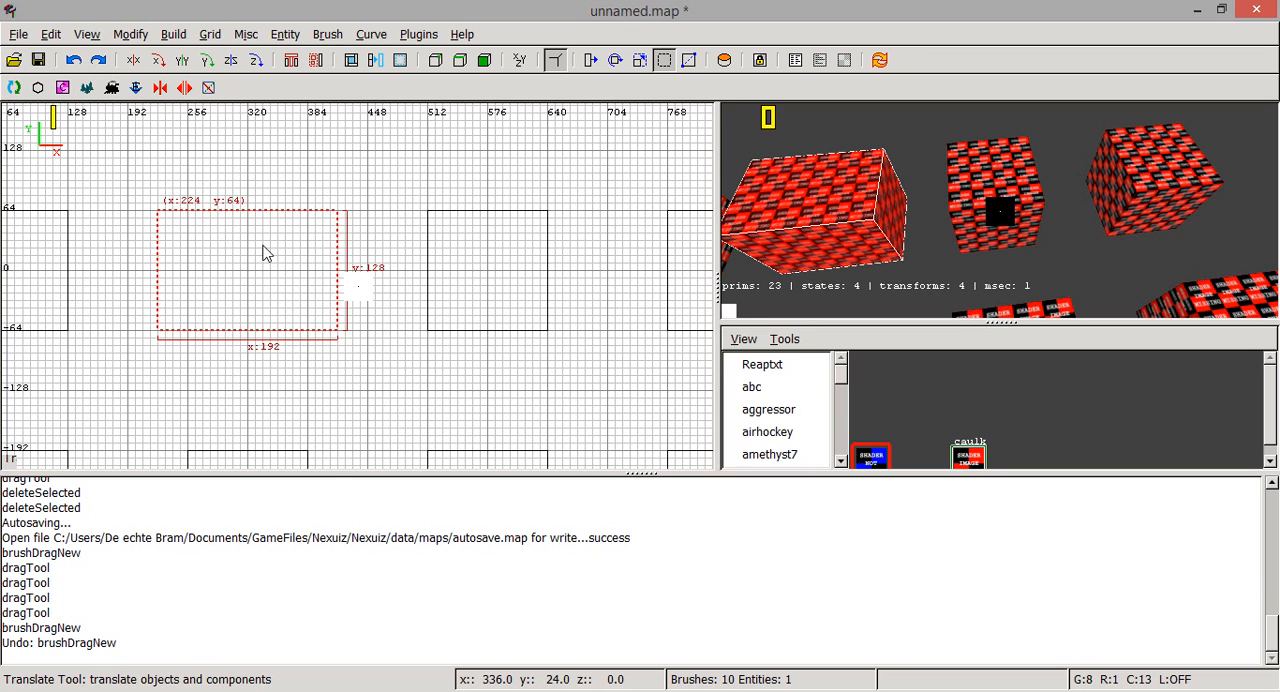
{"action": "key", "text": "Escape"}
{"action": "scroll", "coordinate": [320, 250], "scroll_direction": "down", "scroll_amount": 4}
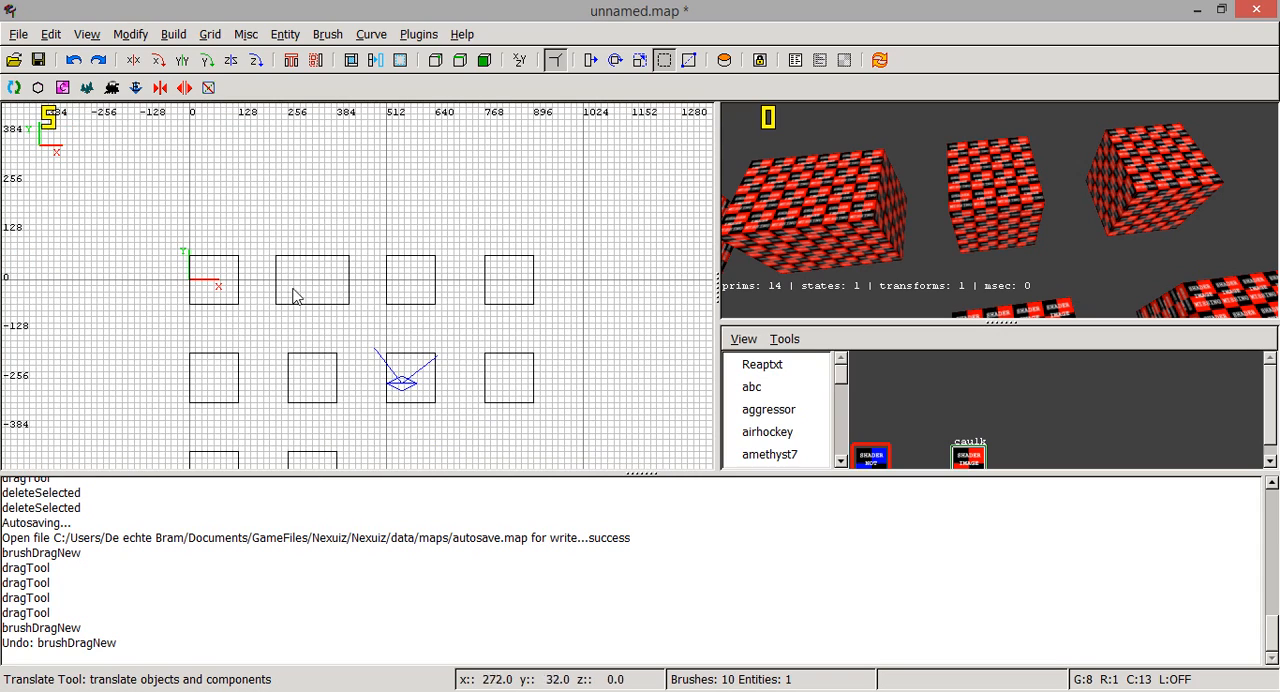
{"action": "scroll", "coordinate": [389, 277], "scroll_direction": "up", "scroll_amount": 4}
Step: Select the cube at x 512 and, in edge-selection mode, move both edges at y 64 to x 576 to form a triangular prism
{"action": "left_click", "coordinate": [956, 213], "text": "shift"}
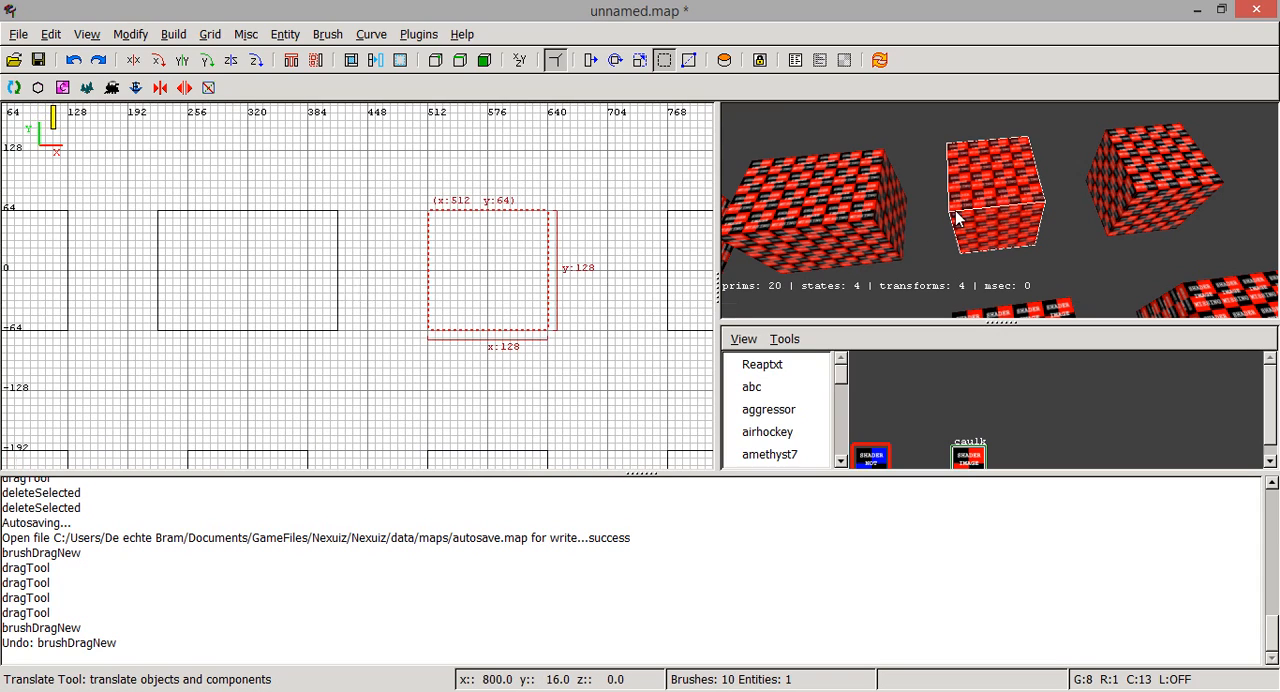
{"action": "right_click_drag", "start_coordinate": [479, 221], "coordinate": [367, 211]}
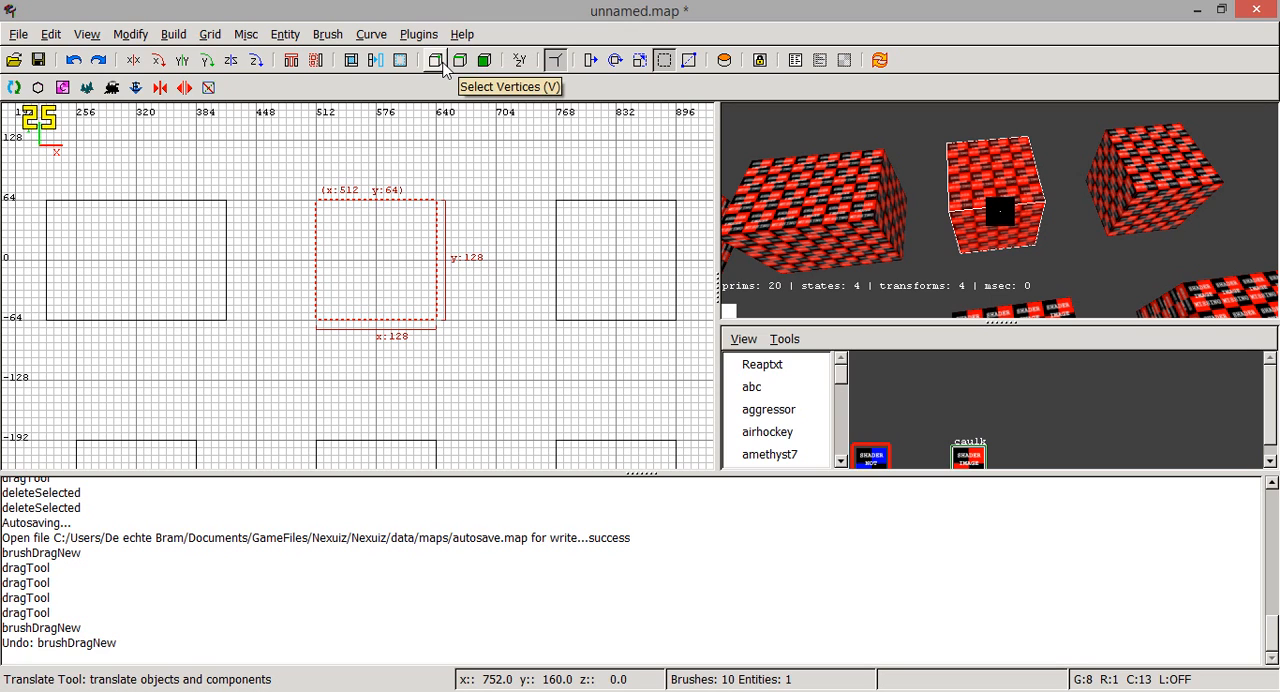
{"action": "left_click", "coordinate": [461, 61]}
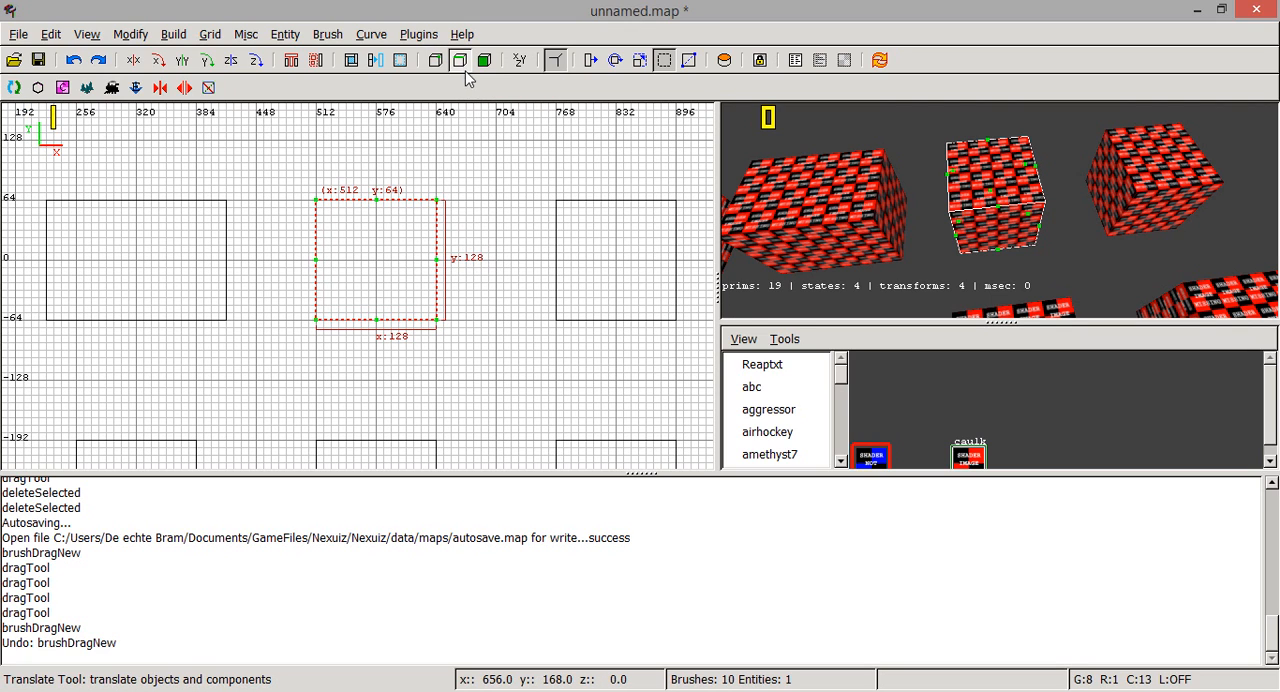
{"action": "scroll", "coordinate": [455, 180], "scroll_direction": "up", "scroll_amount": 2}
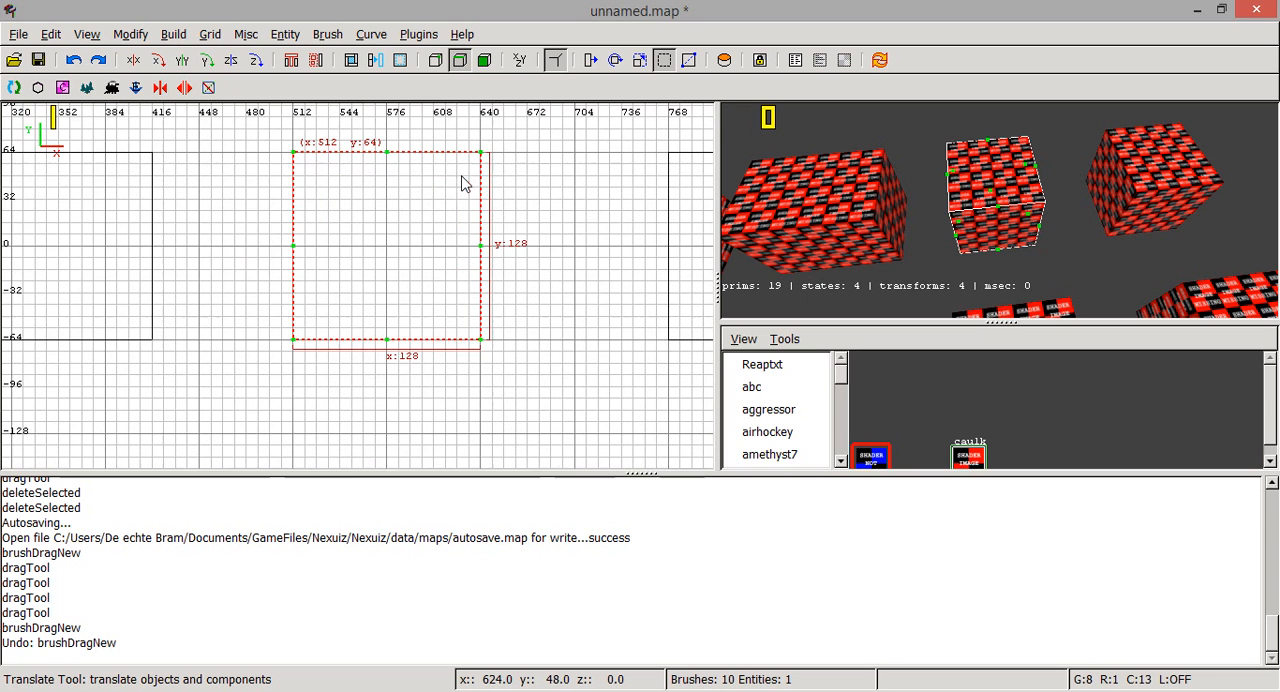
{"action": "left_click_drag", "start_coordinate": [487, 198], "coordinate": [398, 200]}
{"action": "left_click_drag", "start_coordinate": [306, 202], "coordinate": [396, 198]}
Step: Switch the orthographic grid to the XZ view
{"action": "right_click", "coordinate": [1097, 185]}
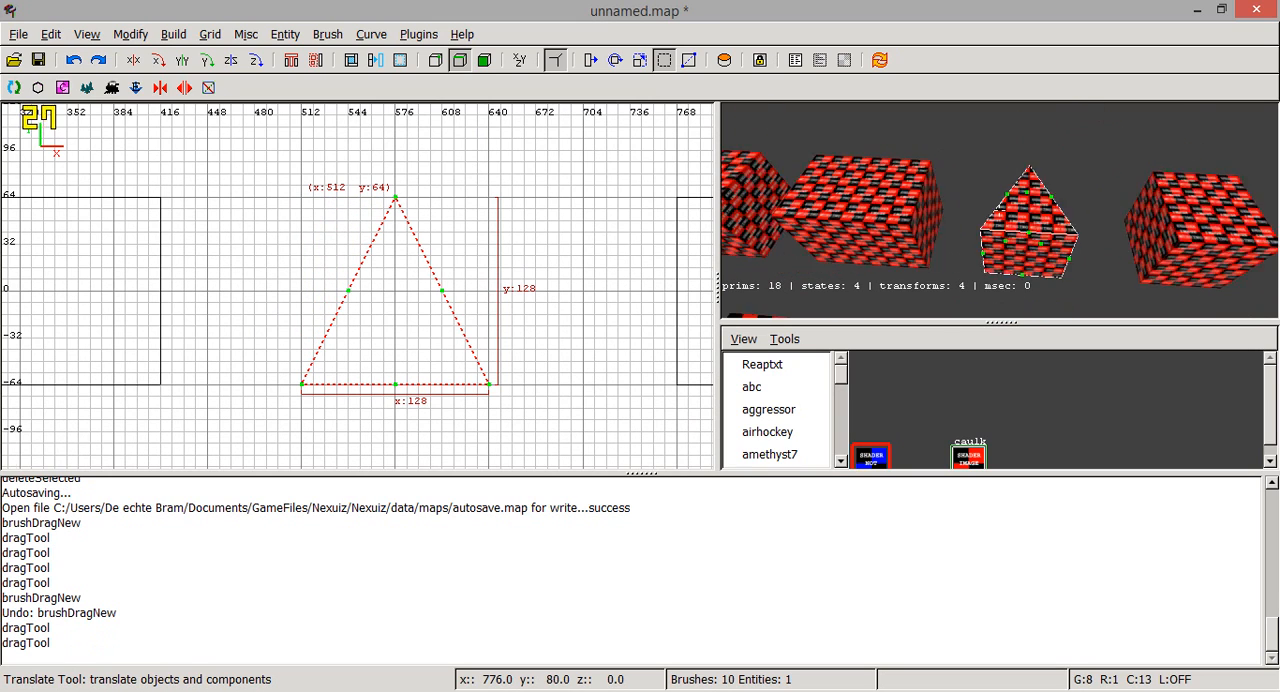
{"action": "key", "text": "Down"}
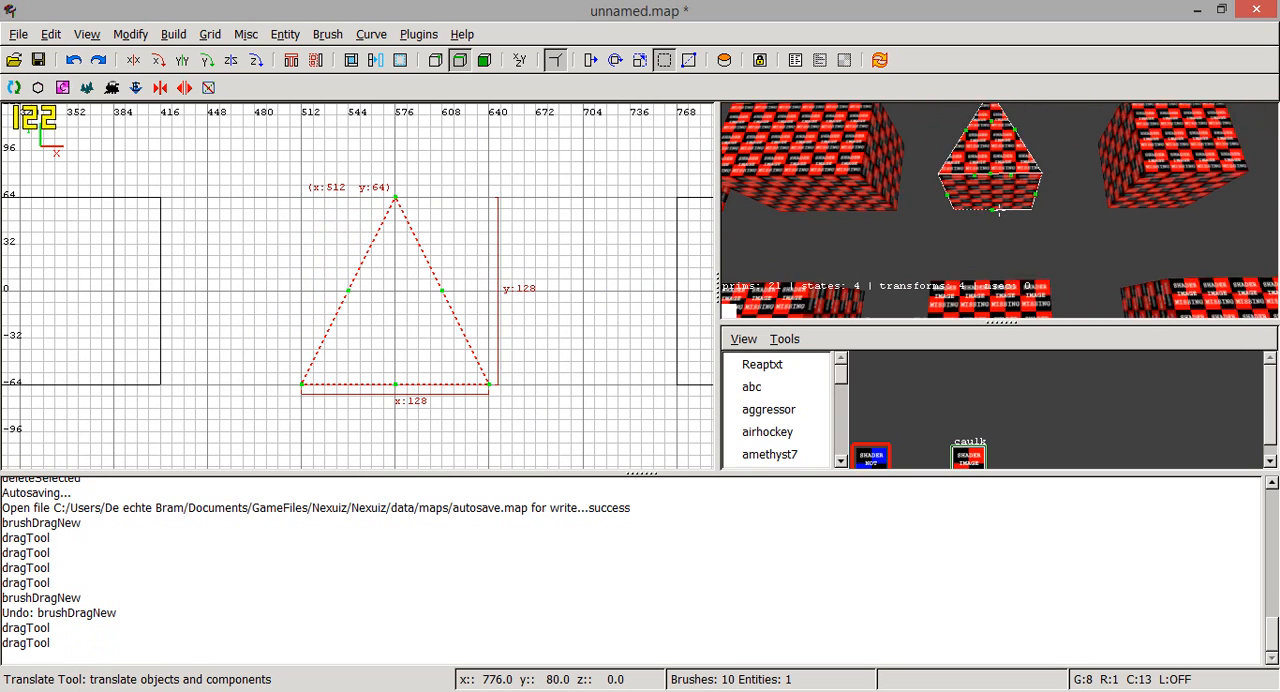
{"action": "right_click", "coordinate": [999, 210]}
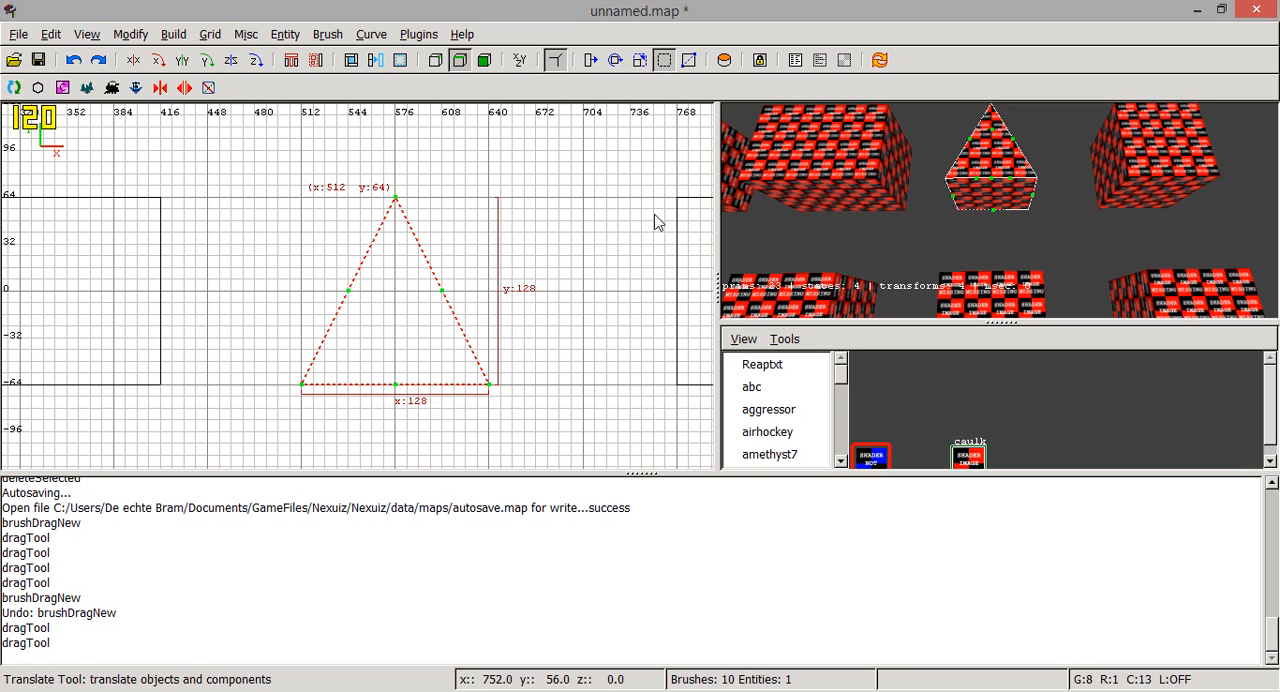
{"action": "left_click", "coordinate": [89, 35]}
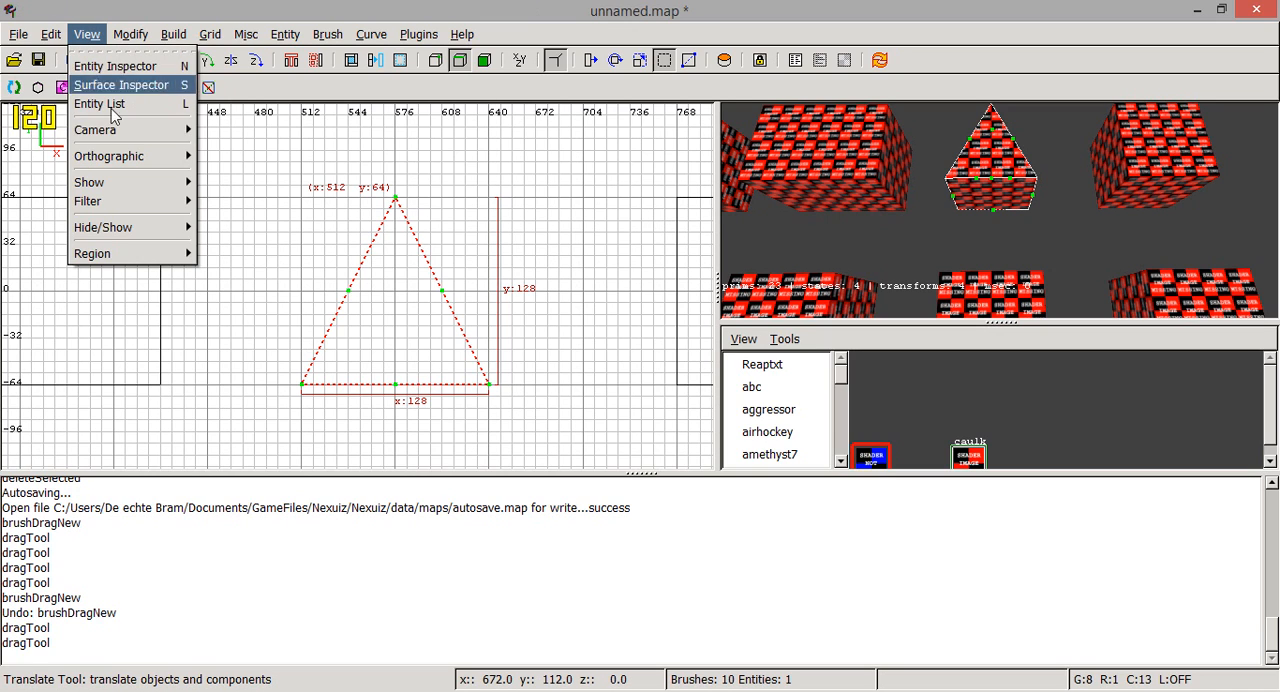
{"action": "mouse_move", "coordinate": [123, 156]}
{"action": "left_click", "coordinate": [243, 204]}
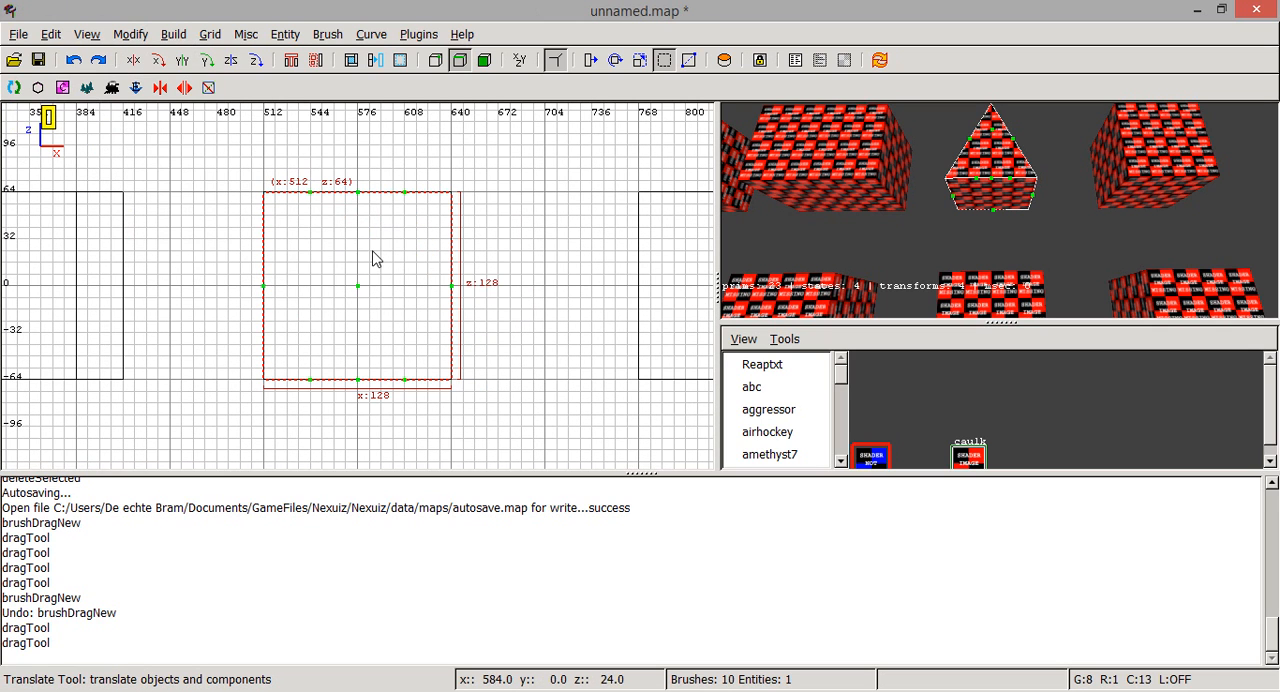
Step: Undo both edge moves on the triangular prism and leave edge-selection mode
{"action": "right_click", "coordinate": [907, 204]}
{"action": "key", "text": "Up"}
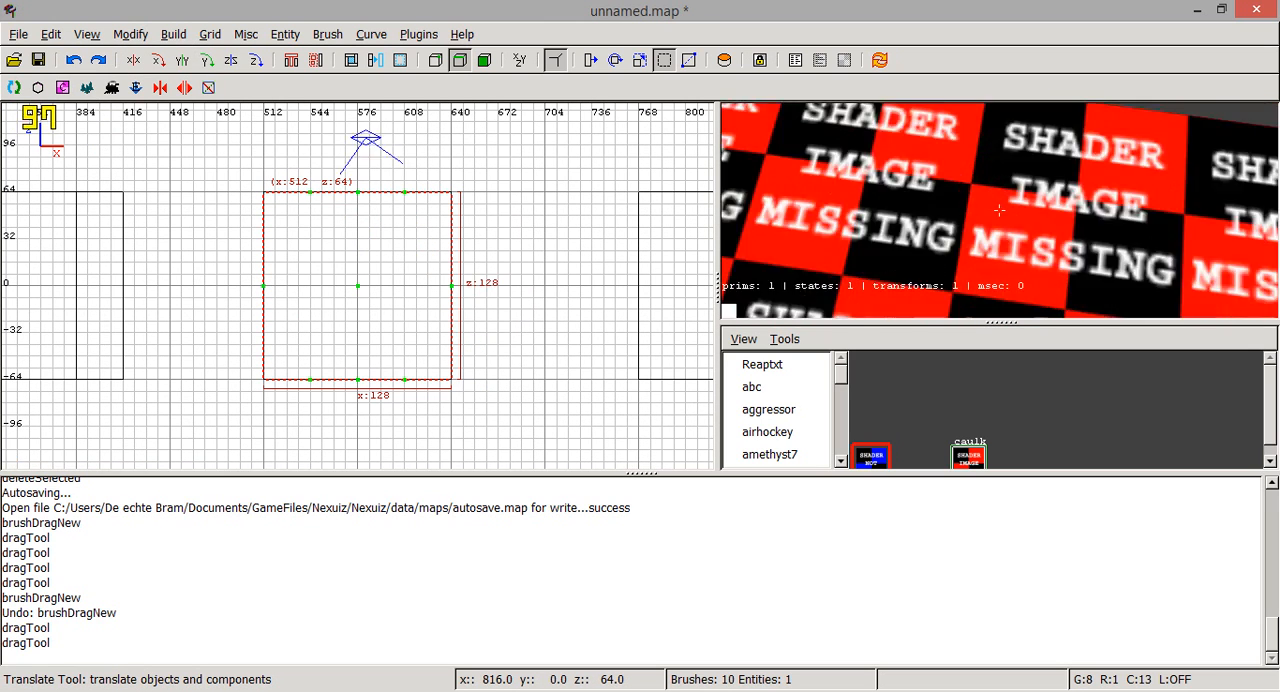
{"action": "key", "text": "Up"}
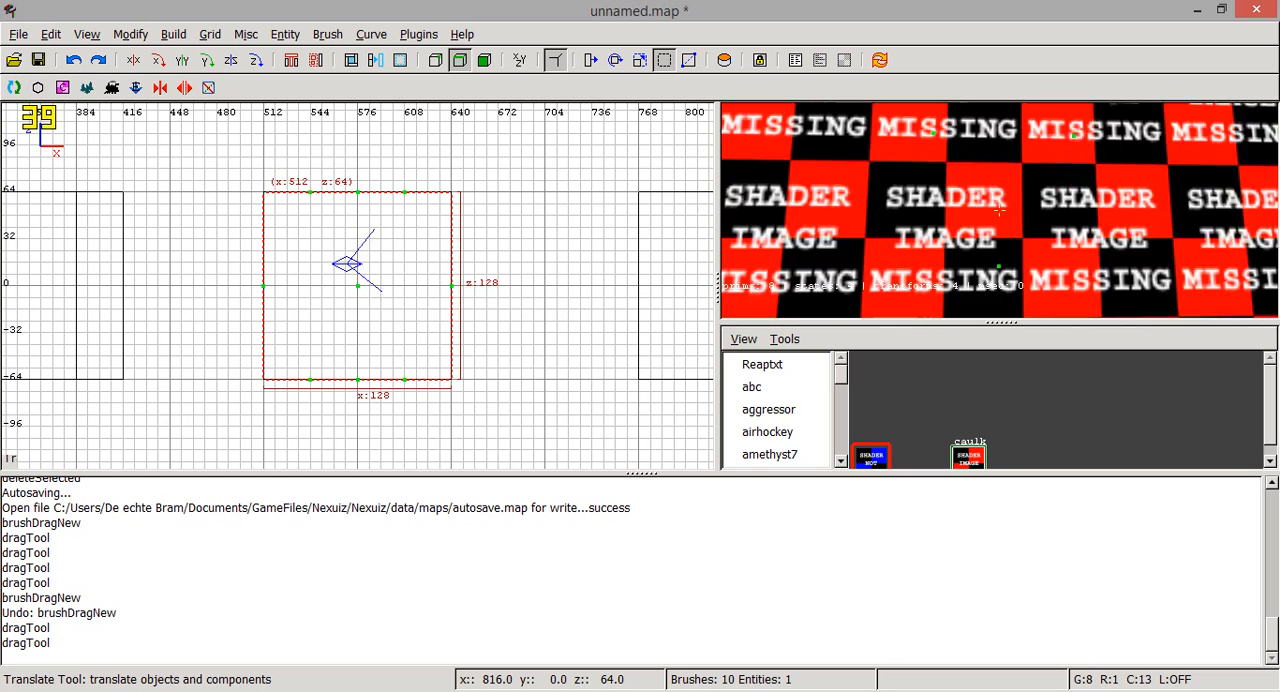
{"action": "key", "text": "Down"}
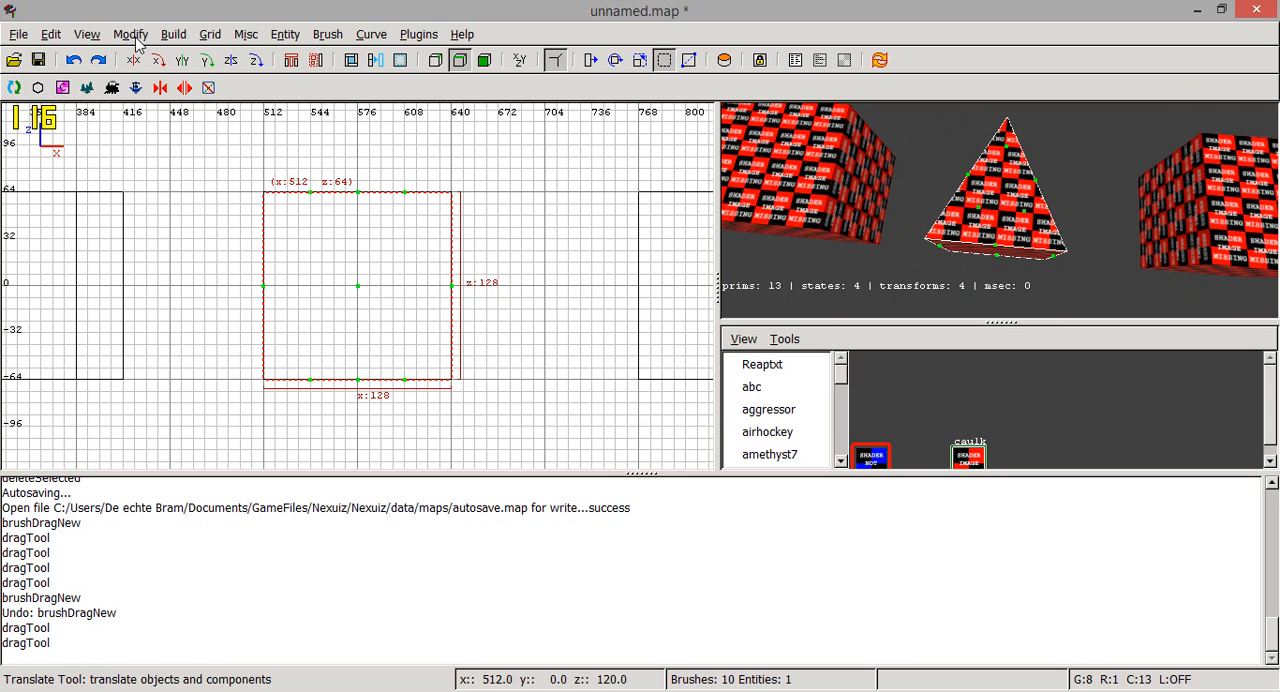
{"action": "left_click", "coordinate": [103, 36]}
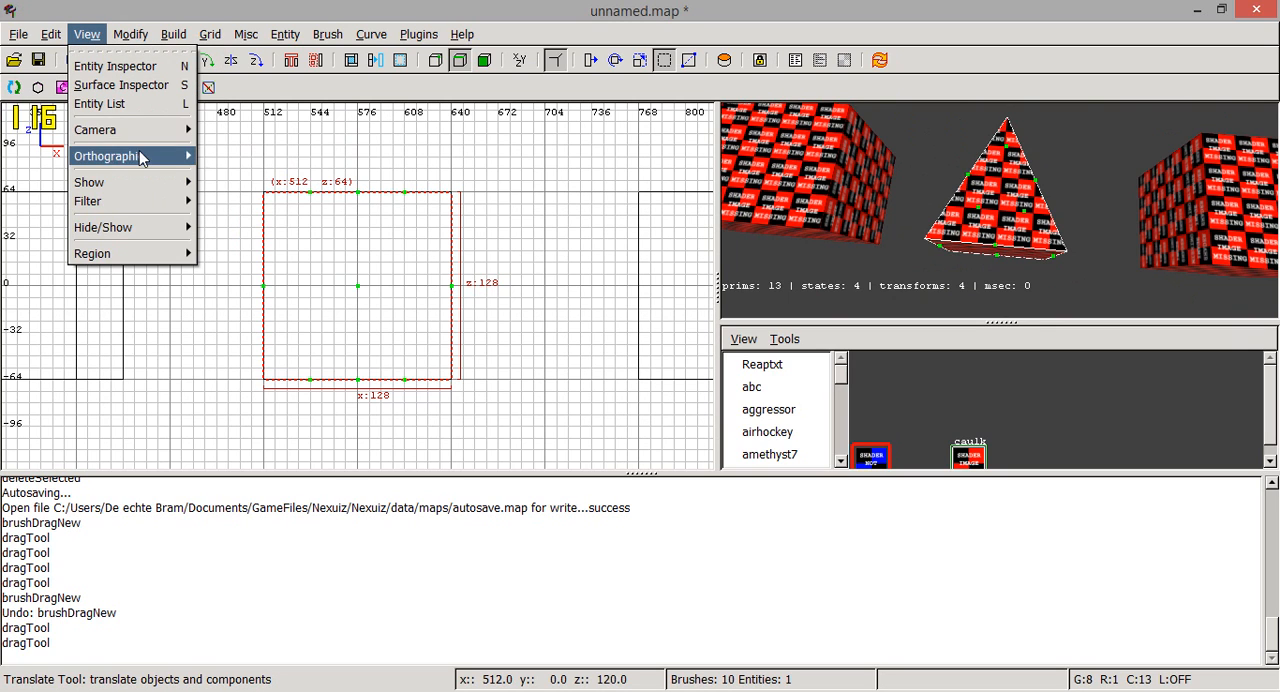
{"action": "left_click", "coordinate": [93, 38]}
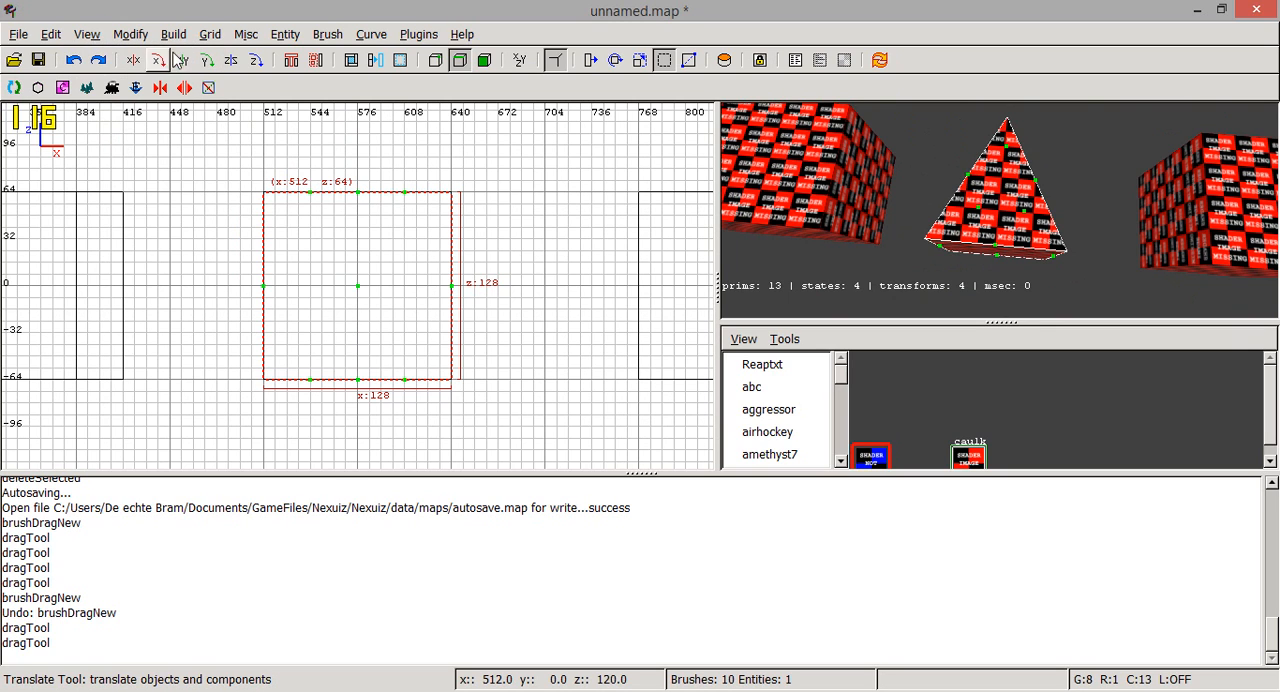
{"action": "left_click", "coordinate": [74, 61]}
{"action": "left_click", "coordinate": [74, 61]}
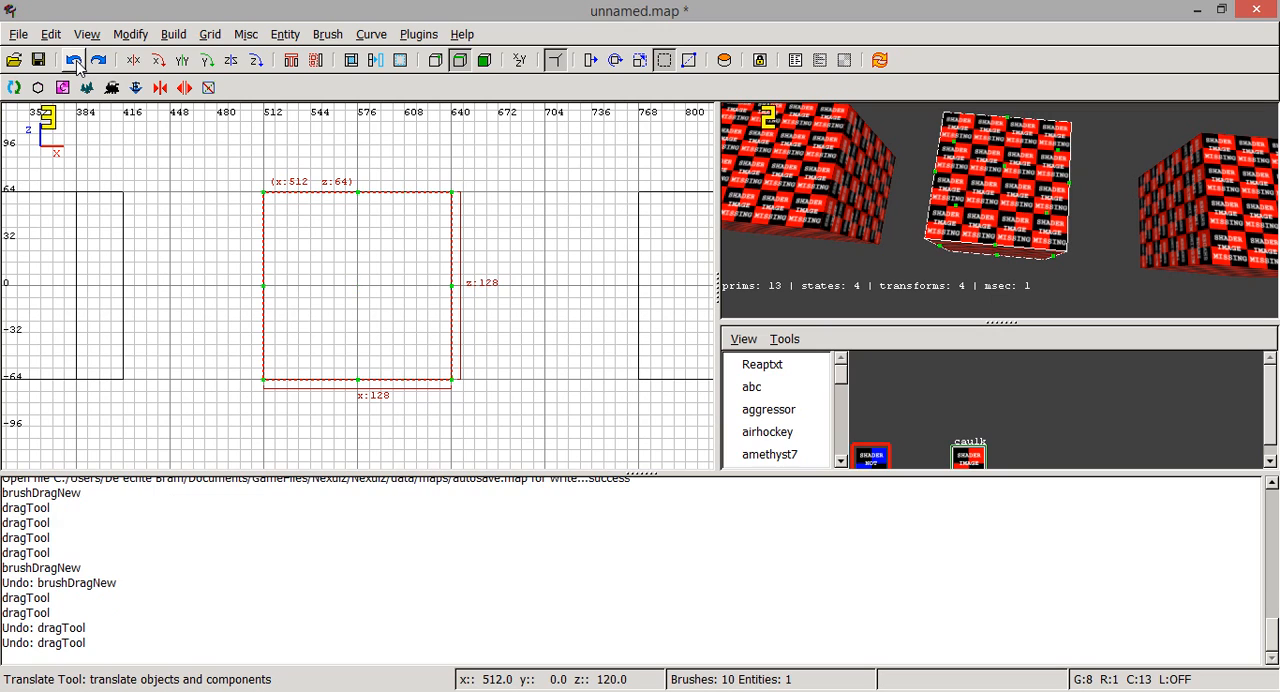
{"action": "key", "text": "Escape"}
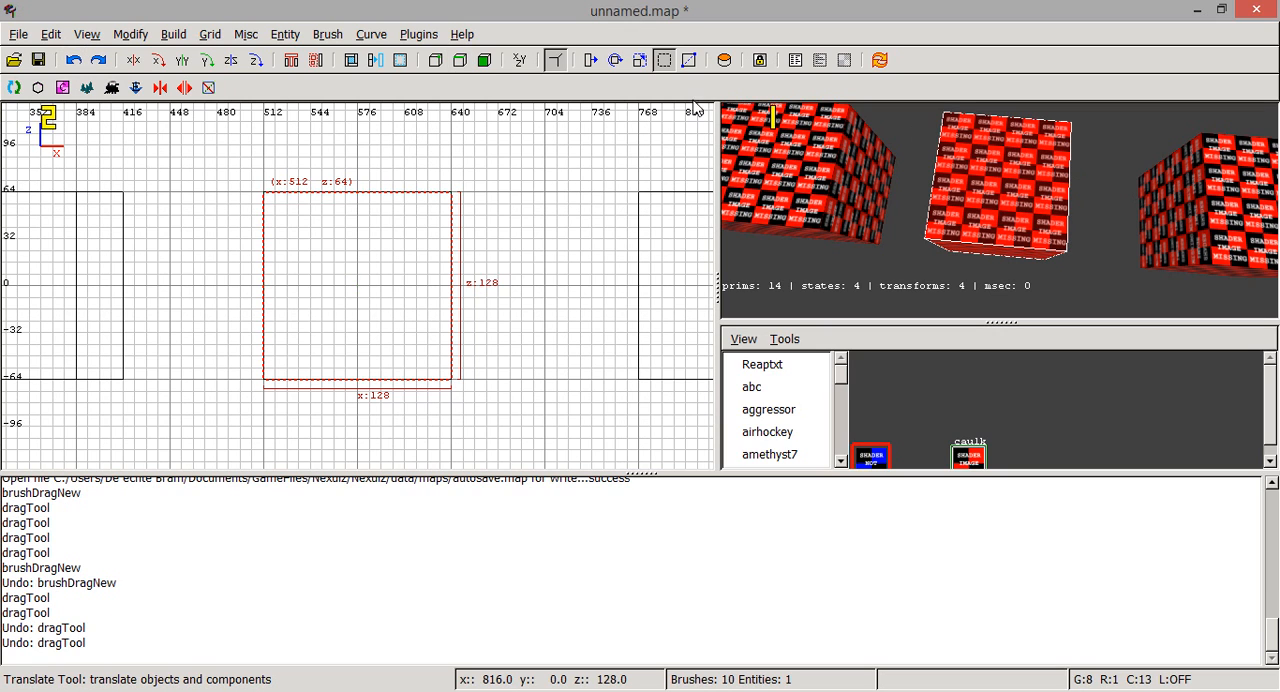
Step: Clip the selected cube with the Clipper tool diagonally from x 640, z -64 to x 512, z 64, keeping the upper half, and deselect it
{"action": "left_click", "coordinate": [690, 70]}
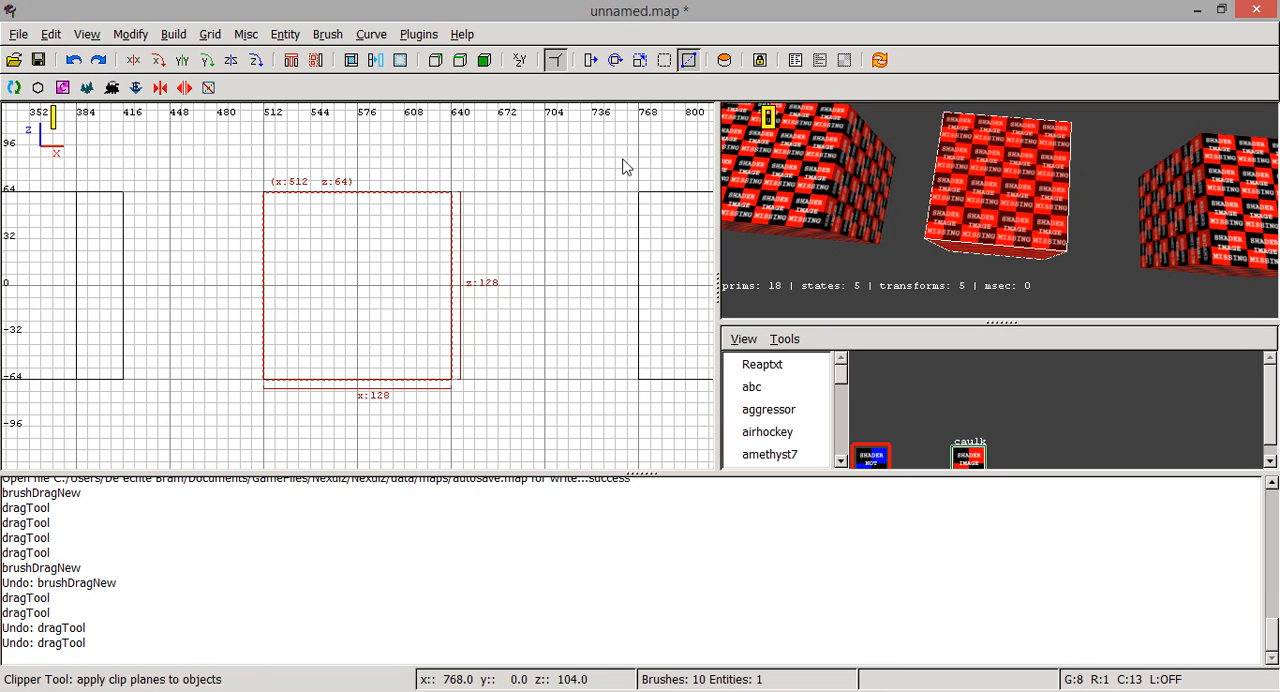
{"action": "left_click", "coordinate": [454, 380]}
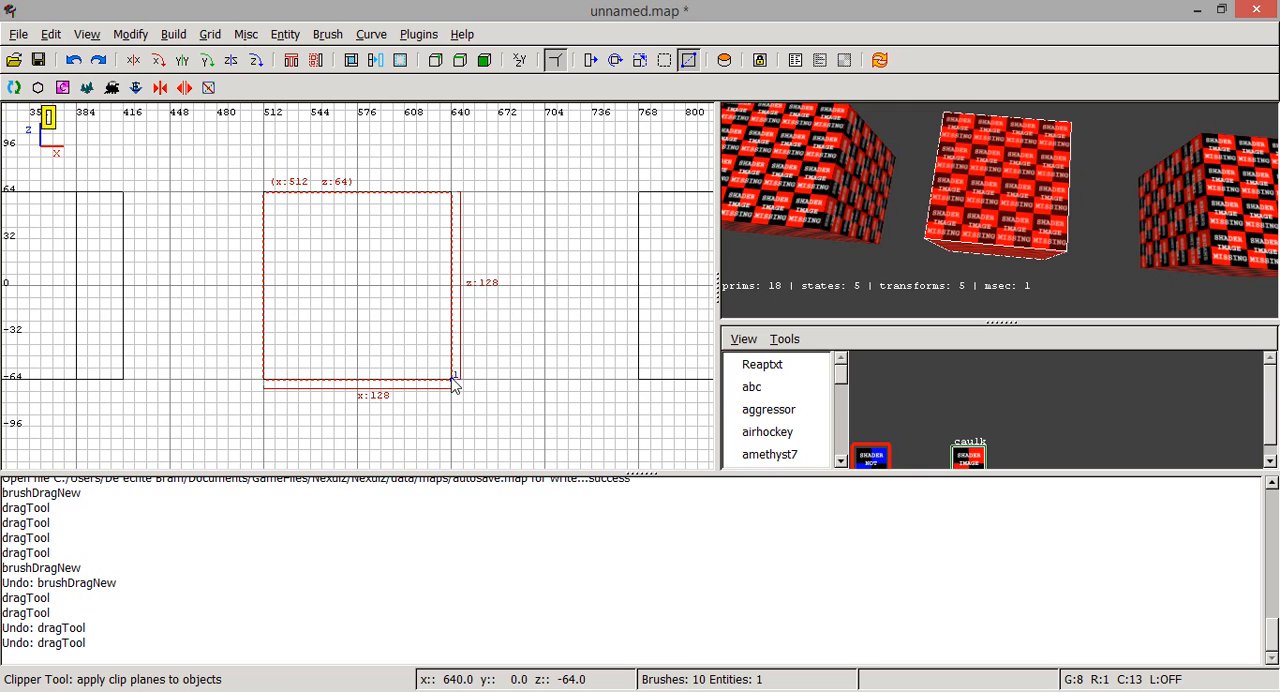
{"action": "left_click", "coordinate": [267, 193]}
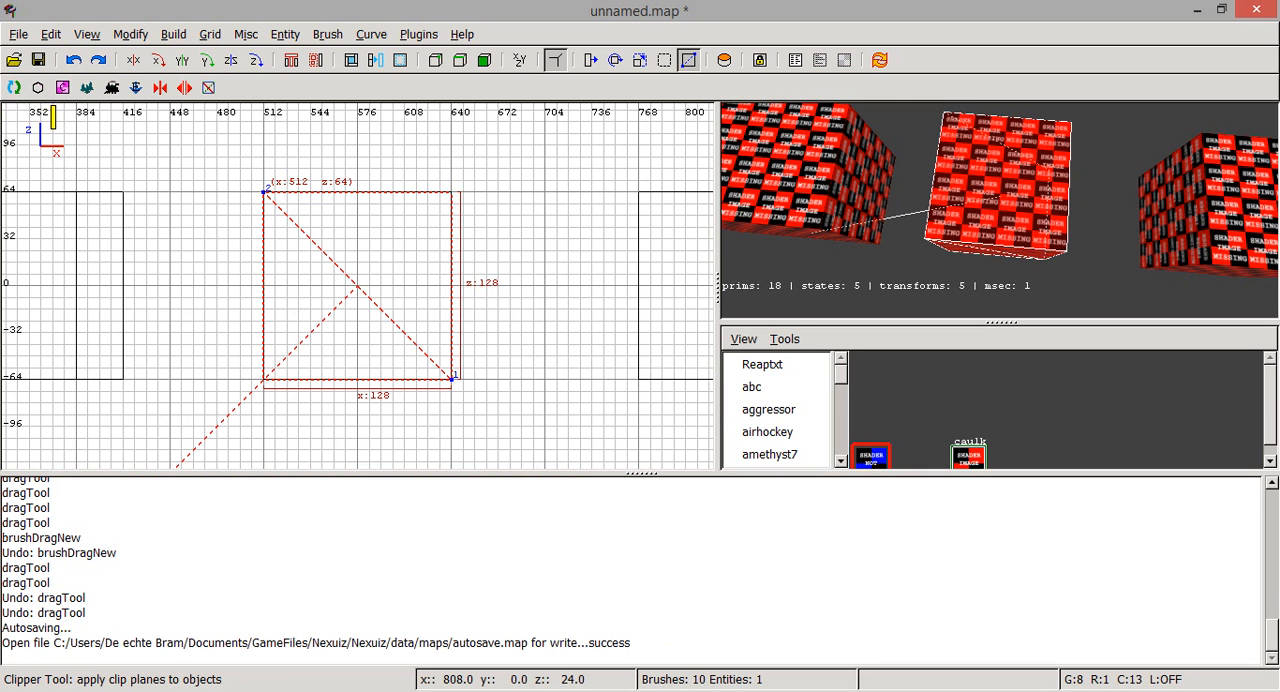
{"action": "scroll", "coordinate": [391, 309], "scroll_direction": "down", "scroll_amount": 3}
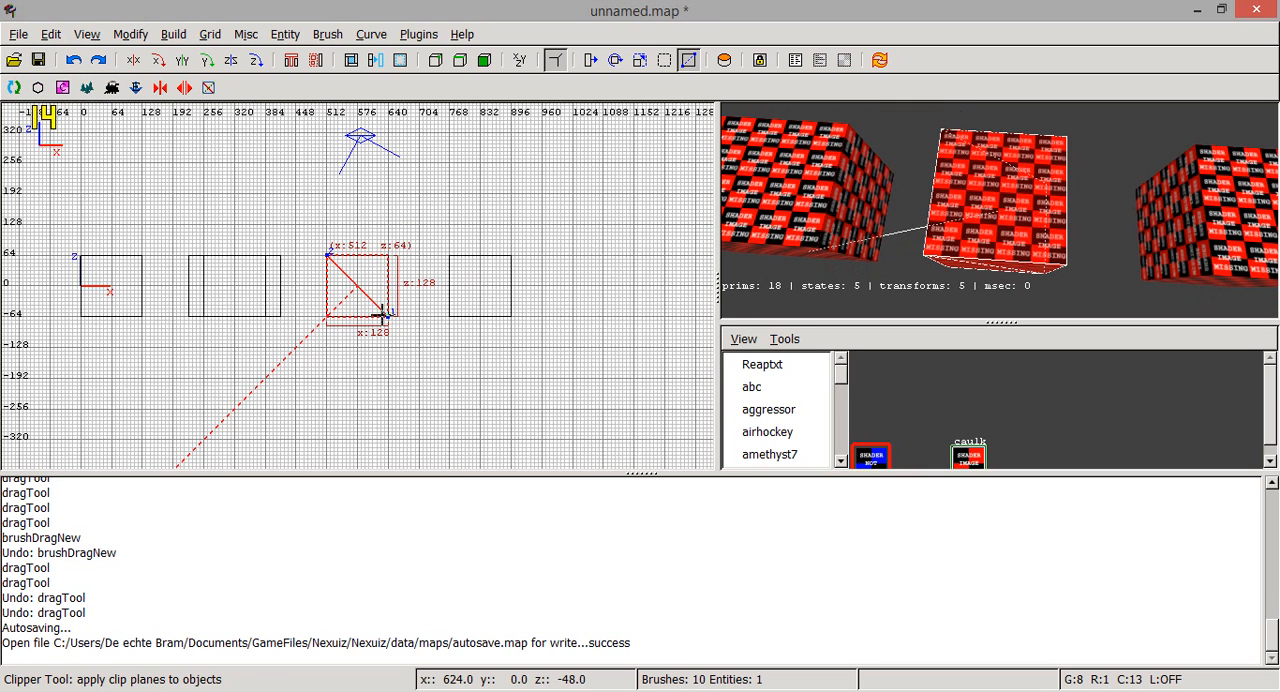
{"action": "scroll", "coordinate": [385, 313], "scroll_direction": "up", "scroll_amount": 6}
{"action": "scroll", "coordinate": [386, 334], "scroll_direction": "down", "scroll_amount": 2}
{"action": "key", "text": "Return"}
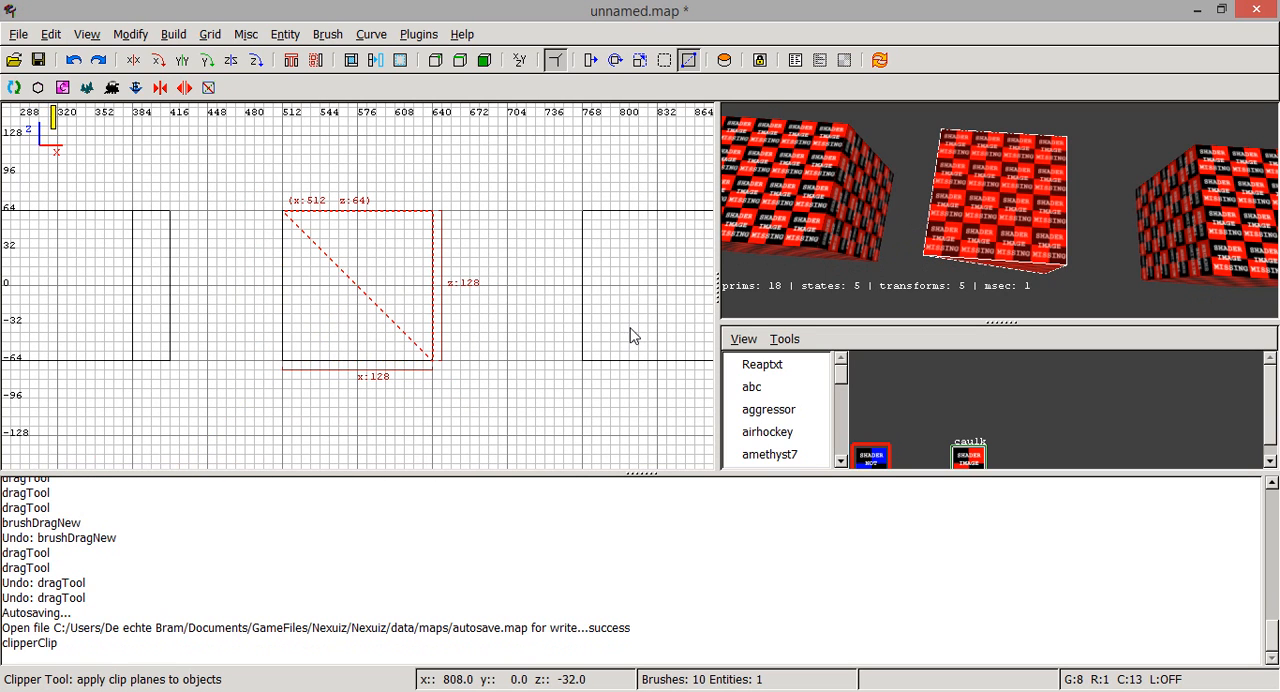
{"action": "key", "text": "Escape"}
Step: Inspect the clipped wedge's sloped underside from different camera positions in 3D
{"action": "right_click", "coordinate": [949, 259]}
{"action": "key", "text": "Up"}
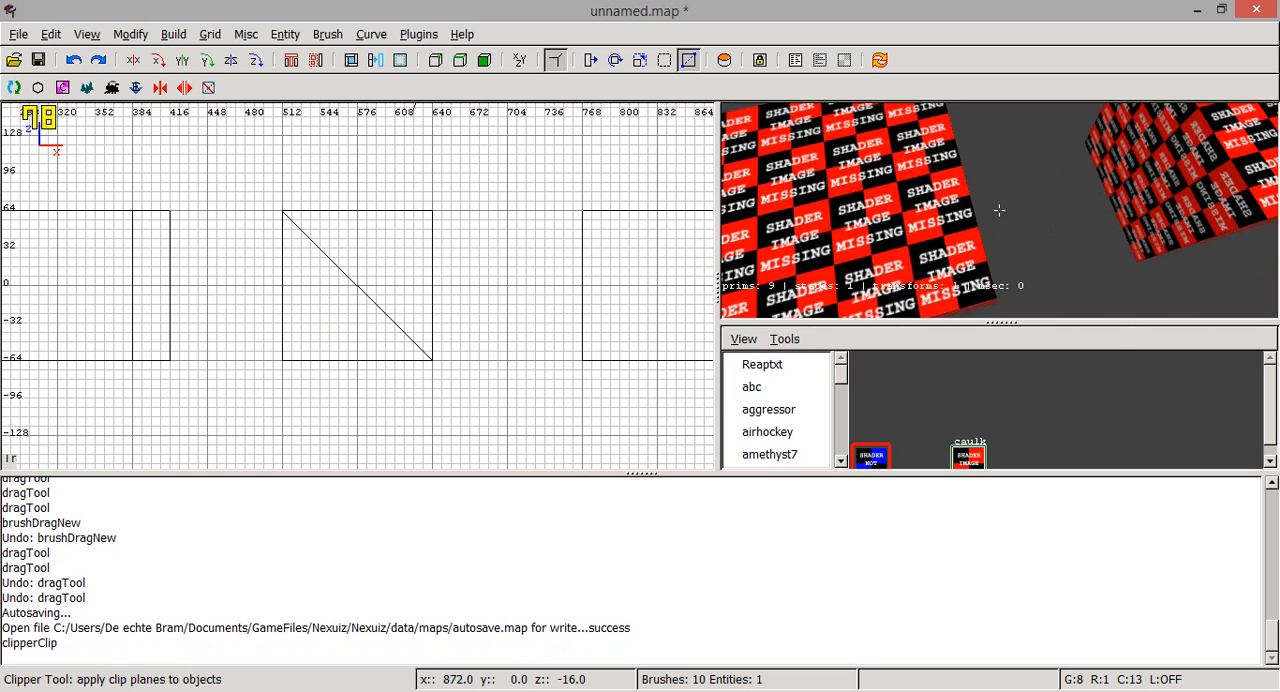
{"action": "key", "text": "Up"}
{"action": "key", "text": "Down"}
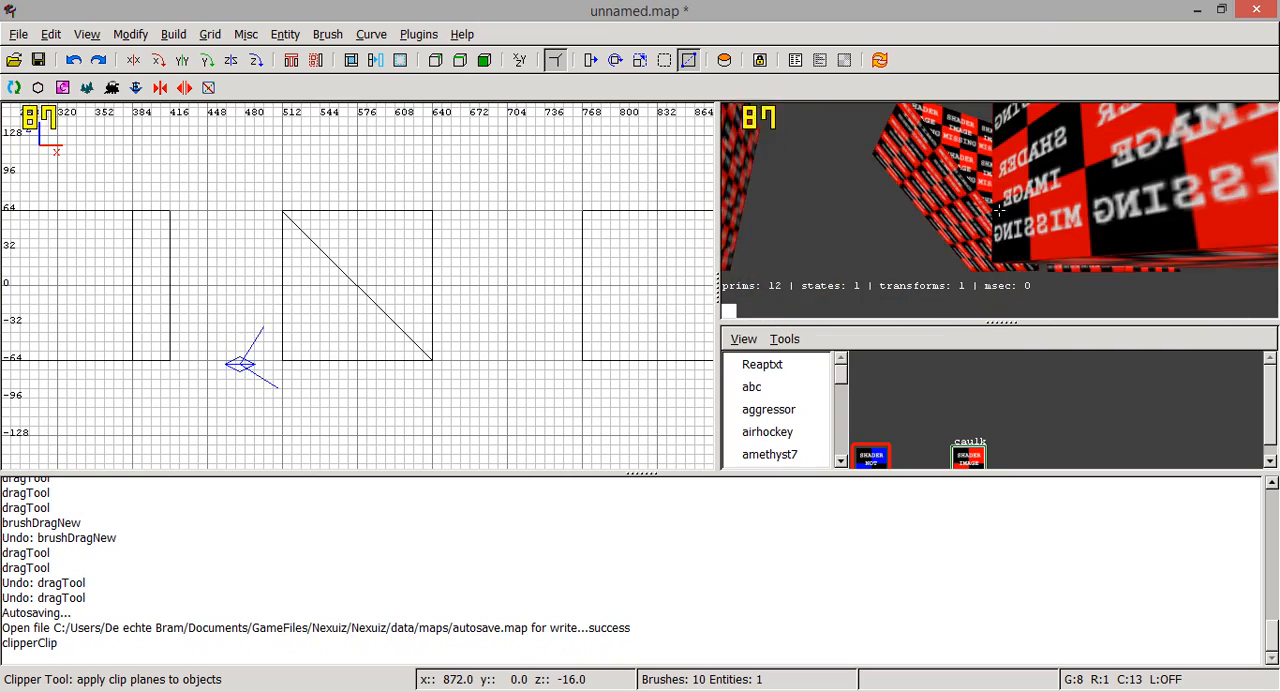
{"action": "key", "text": "Up"}
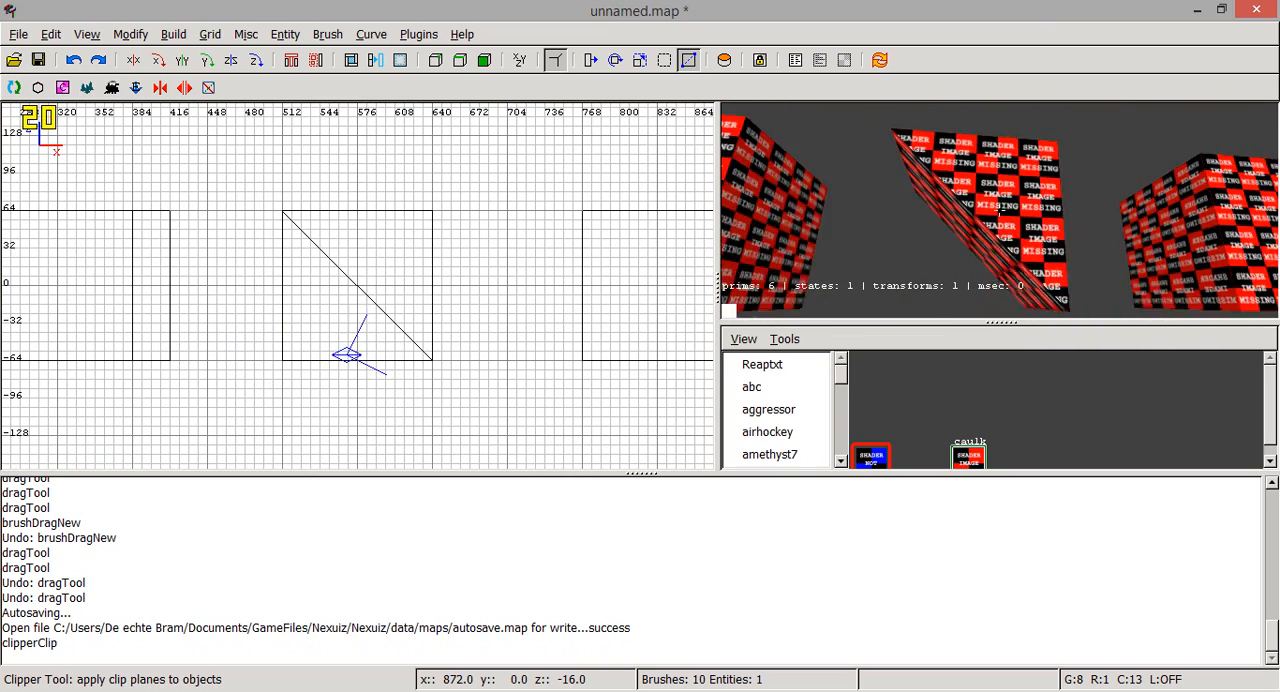
{"action": "key", "text": "Up"}
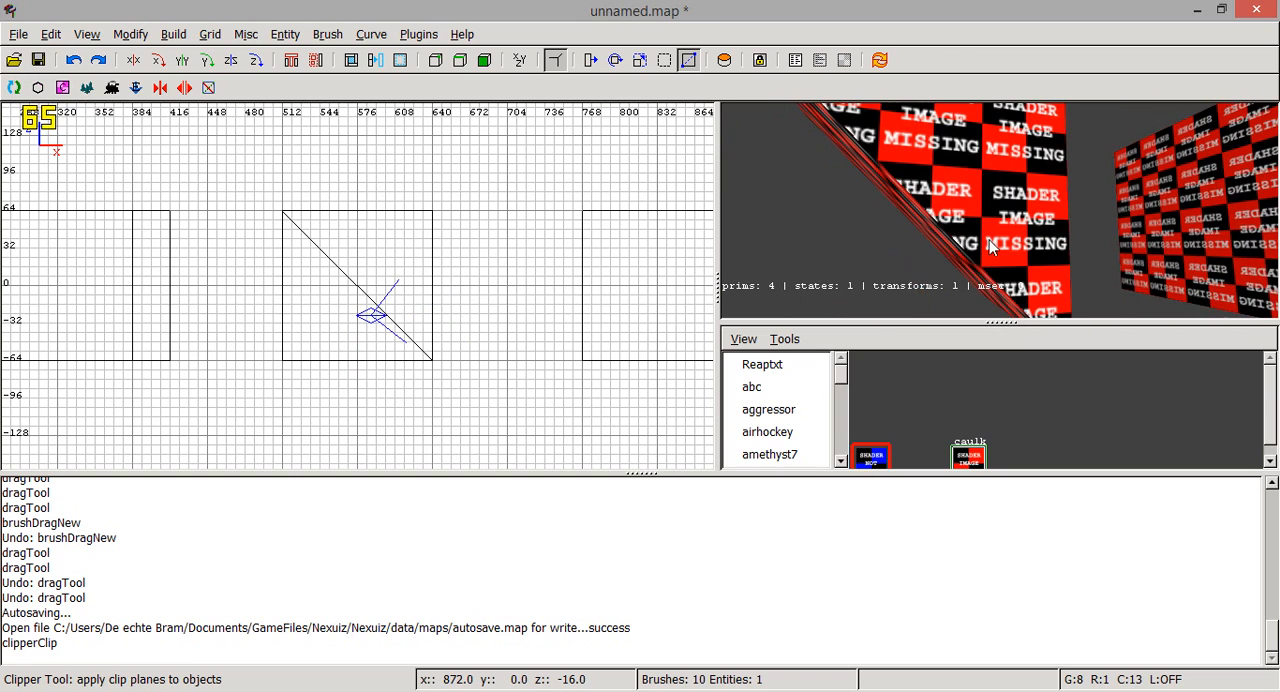
Step: Return the orthographic grid to the XY (Top) view and show the surrounding rows of brushes
{"action": "left_click", "coordinate": [87, 34]}
{"action": "mouse_move", "coordinate": [148, 160]}
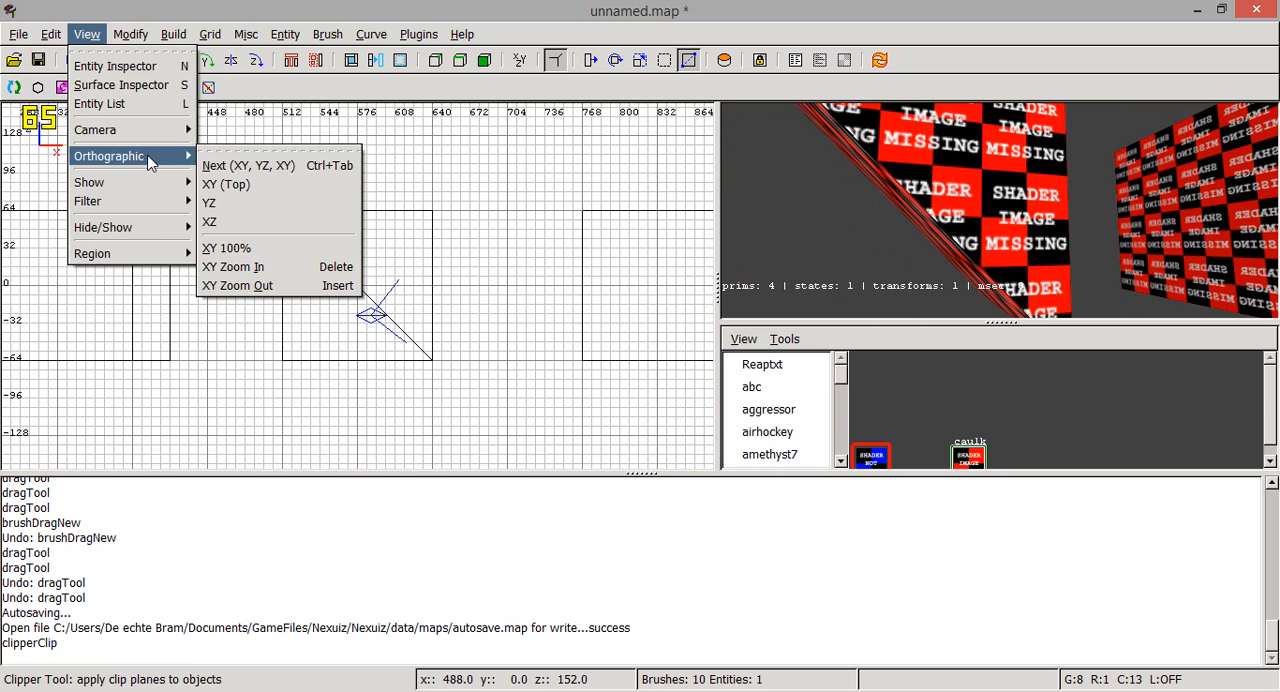
{"action": "left_click", "coordinate": [237, 187]}
{"action": "scroll", "coordinate": [380, 209], "scroll_direction": "down", "scroll_amount": 3}
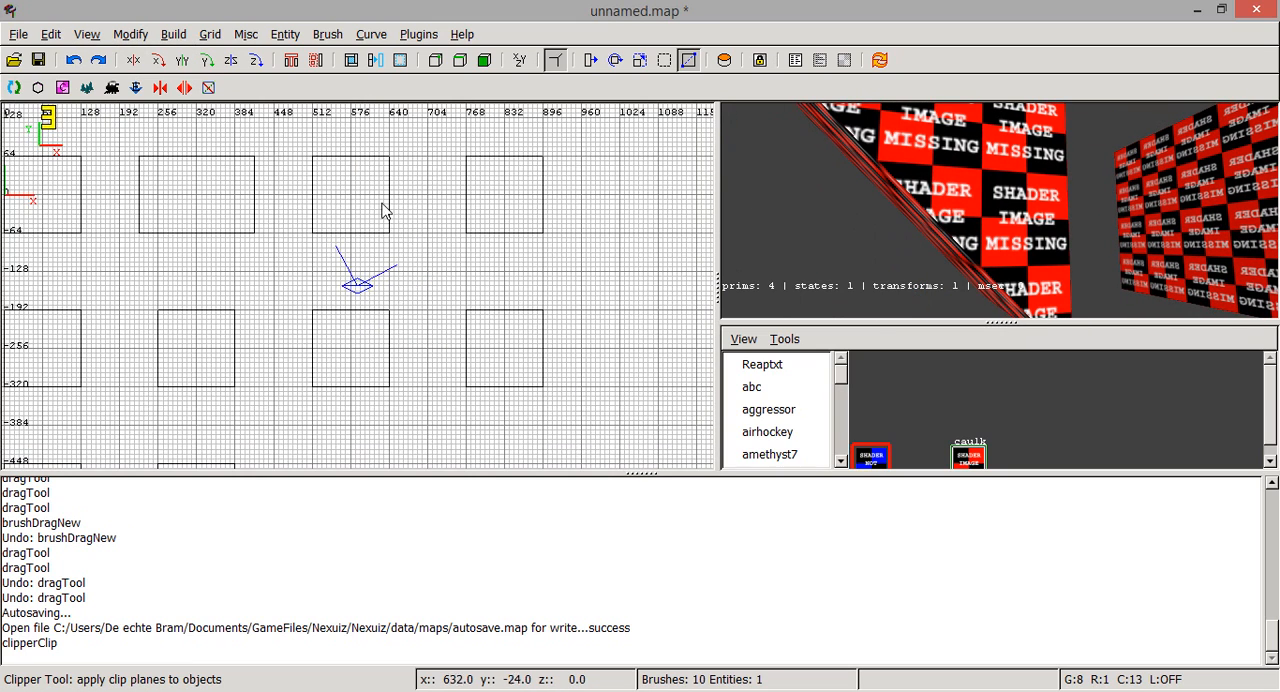
Step: Undo the last clip on the cube and bring the restored cube's top face into view in 3D
{"action": "left_click", "coordinate": [73, 60]}
{"action": "left_click", "coordinate": [840, 219], "text": "shift"}
{"action": "right_click", "coordinate": [829, 193]}
{"action": "key", "text": "Up"}
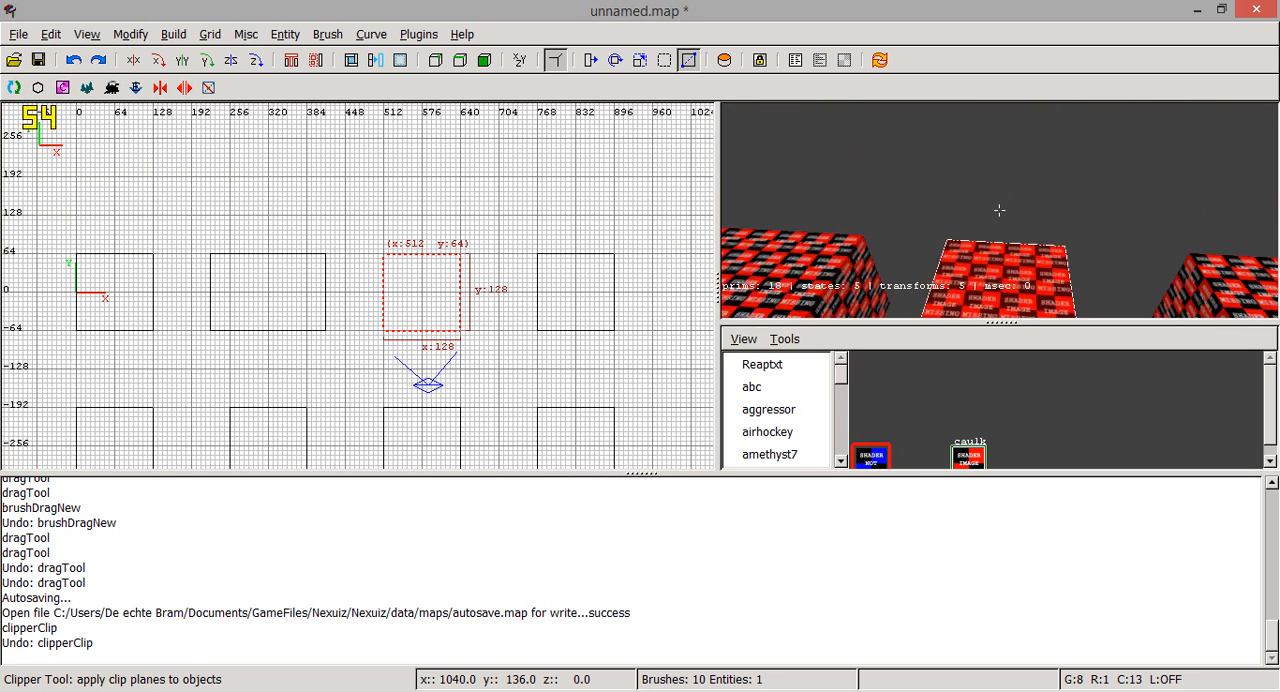
{"action": "right_click", "coordinate": [829, 193]}
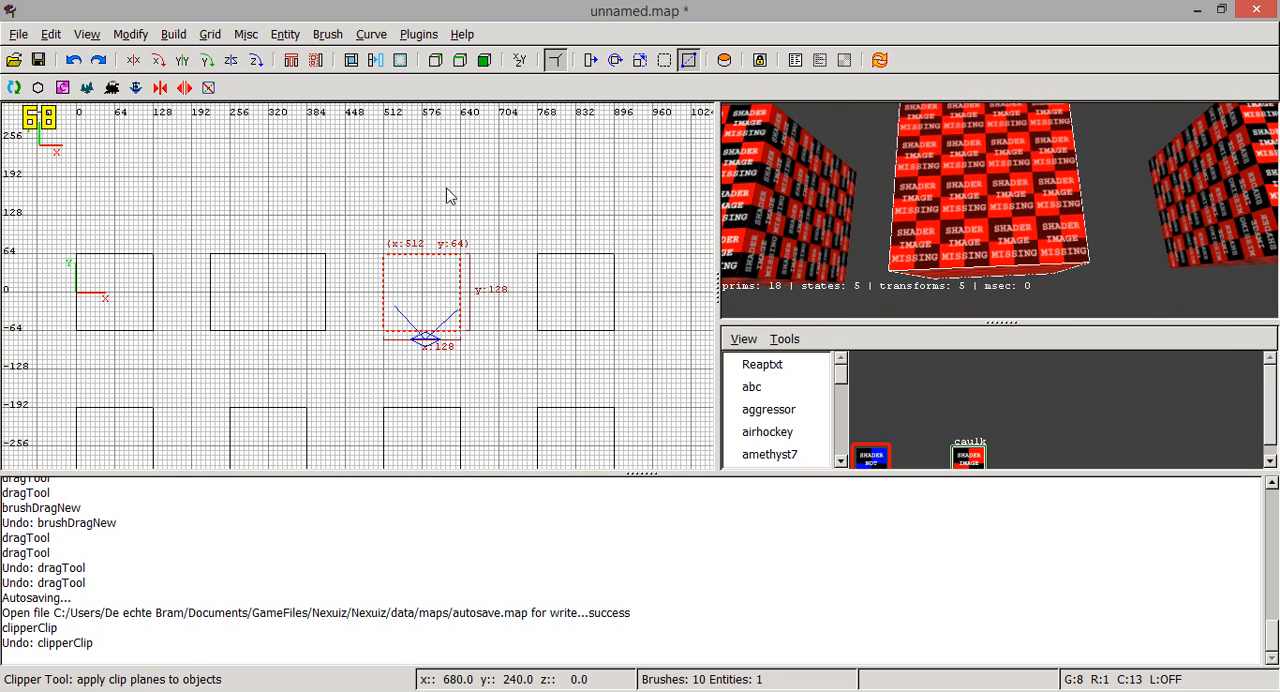
Step: Try clipping the selected cube diagonally in the top view from x 512, y 64 to x 640, y -64, and undo it
{"action": "scroll", "coordinate": [470, 213], "scroll_direction": "up", "scroll_amount": 4}
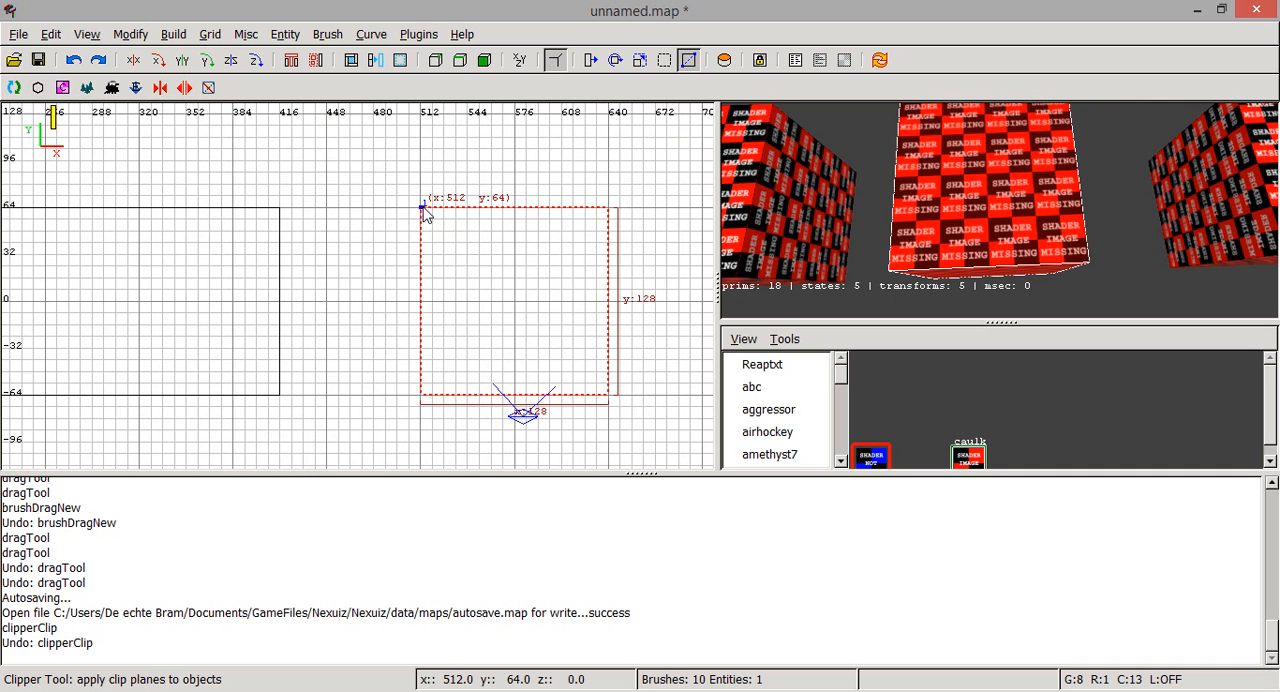
{"action": "left_click", "coordinate": [607, 394]}
{"action": "scroll", "coordinate": [624, 369], "scroll_direction": "down", "scroll_amount": 4}
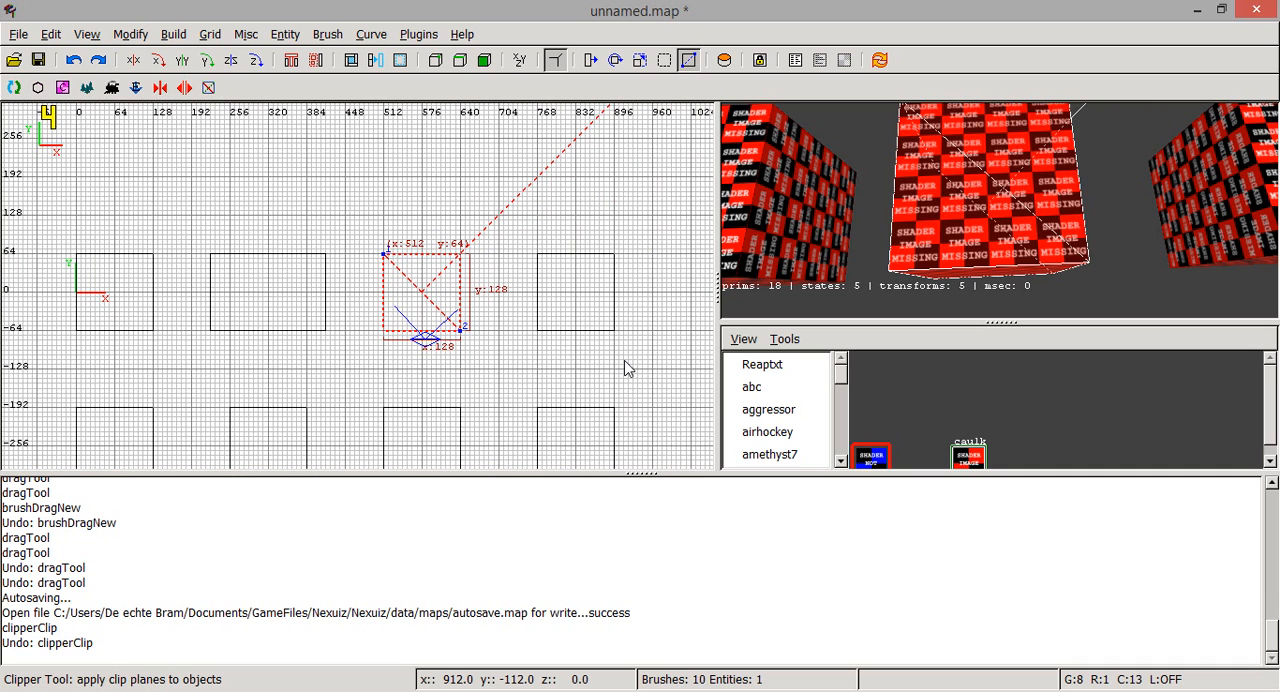
{"action": "key", "text": "Return"}
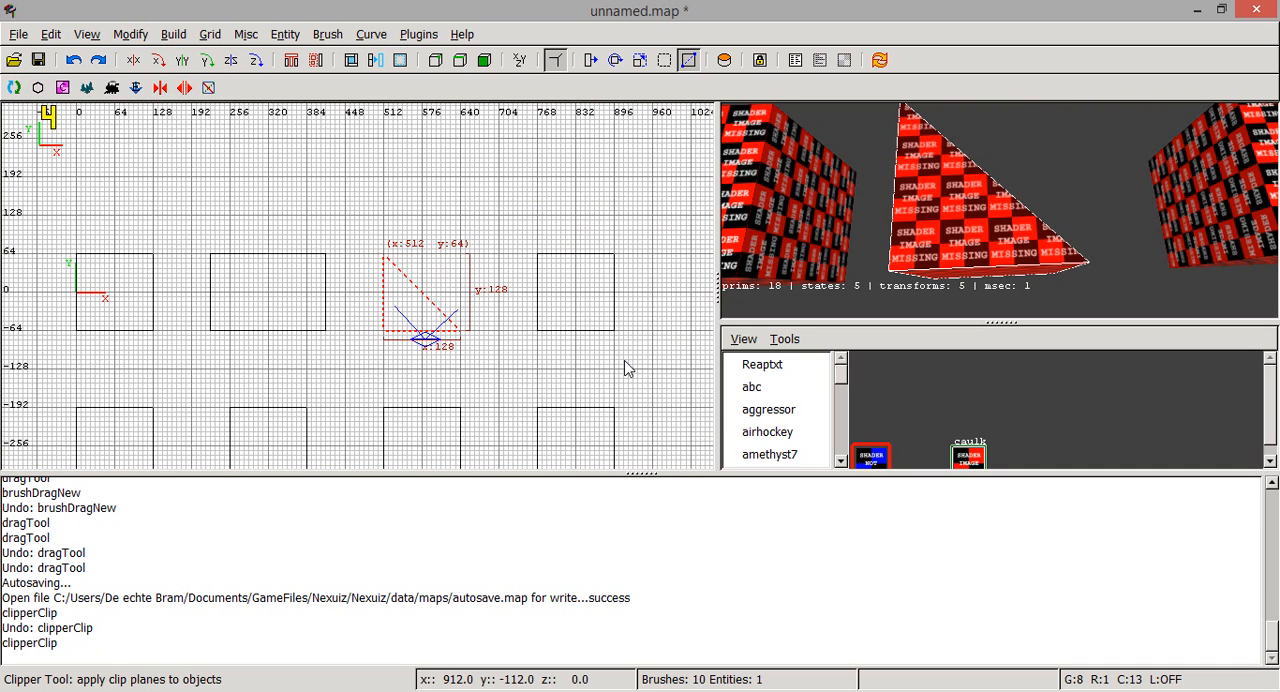
{"action": "left_click", "coordinate": [75, 62]}
Step: Split the selected cube into two wedges along the diagonal from x 512, y 64 to x 640, y -64, and deselect them
{"action": "scroll", "coordinate": [441, 233], "scroll_direction": "up", "scroll_amount": 3}
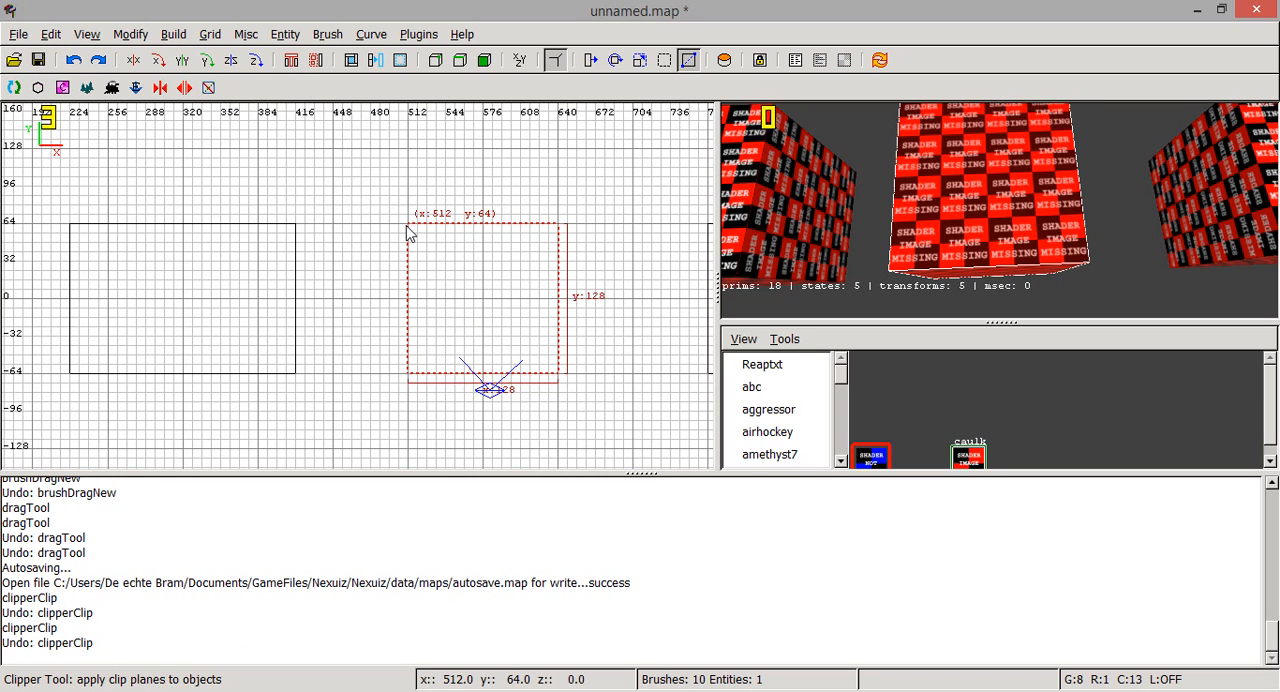
{"action": "left_click", "coordinate": [409, 224]}
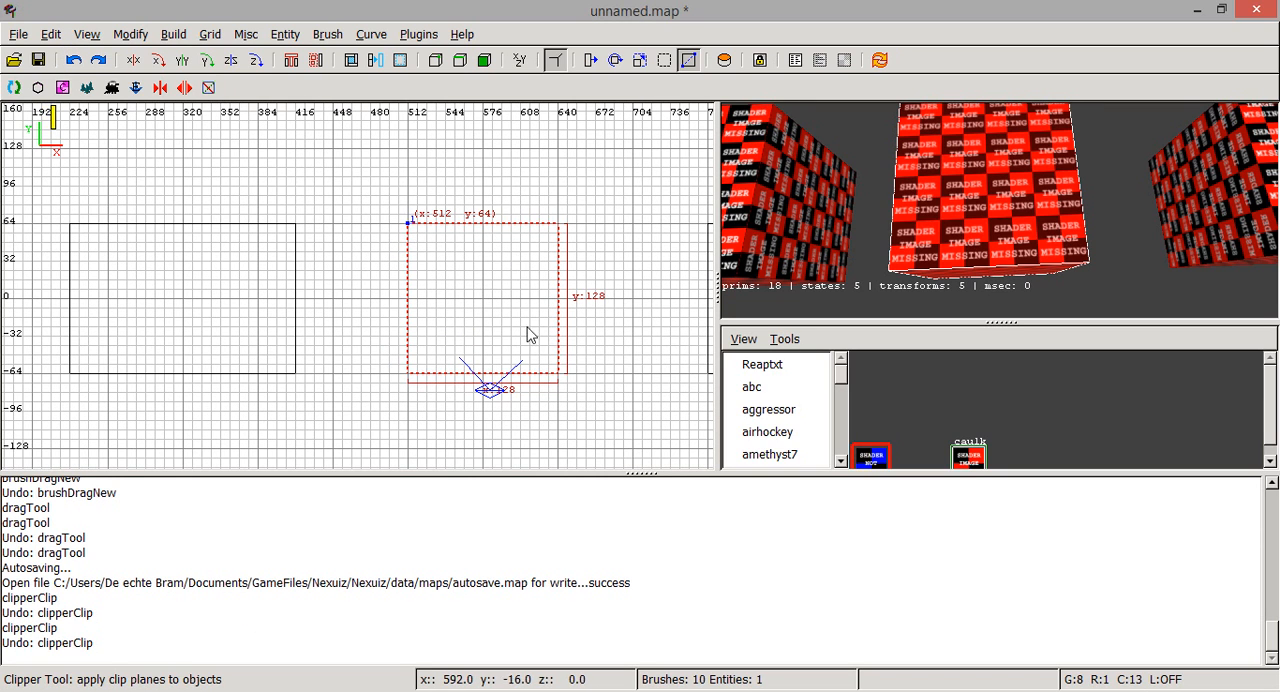
{"action": "left_click", "coordinate": [561, 383]}
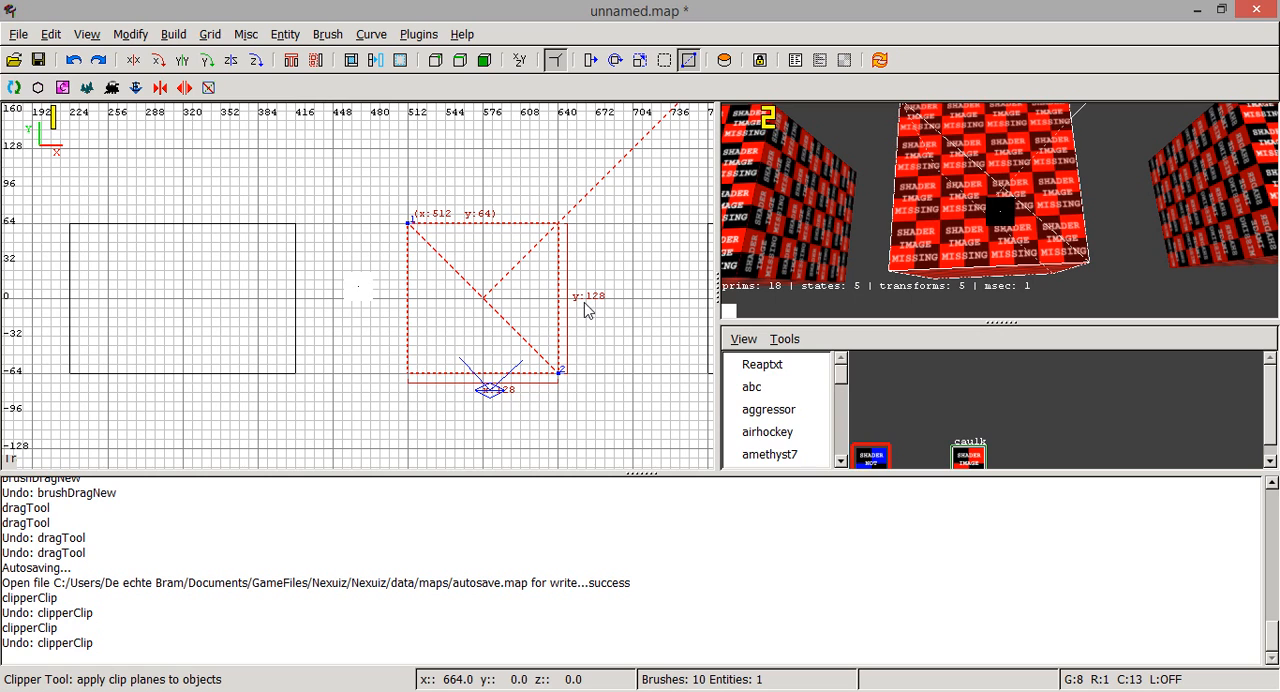
{"action": "key", "text": "shift+Return"}
{"action": "scroll", "coordinate": [584, 302], "scroll_direction": "down", "scroll_amount": 1}
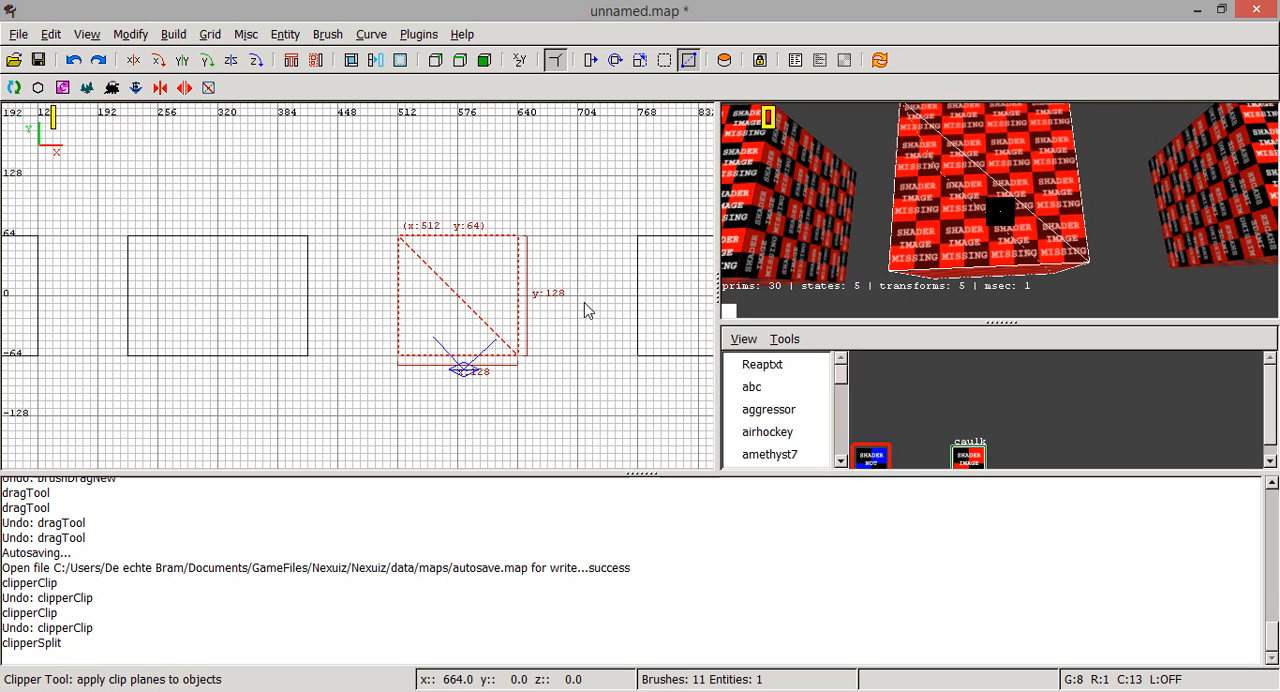
{"action": "key", "text": "Escape"}
Step: Select and deselect each wedge of the split cube in 3D to check that they are separate brushes
{"action": "left_click", "coordinate": [949, 218], "text": "shift"}
{"action": "left_click", "coordinate": [1035, 168], "text": "shift"}
{"action": "left_click", "coordinate": [966, 207], "text": "shift"}
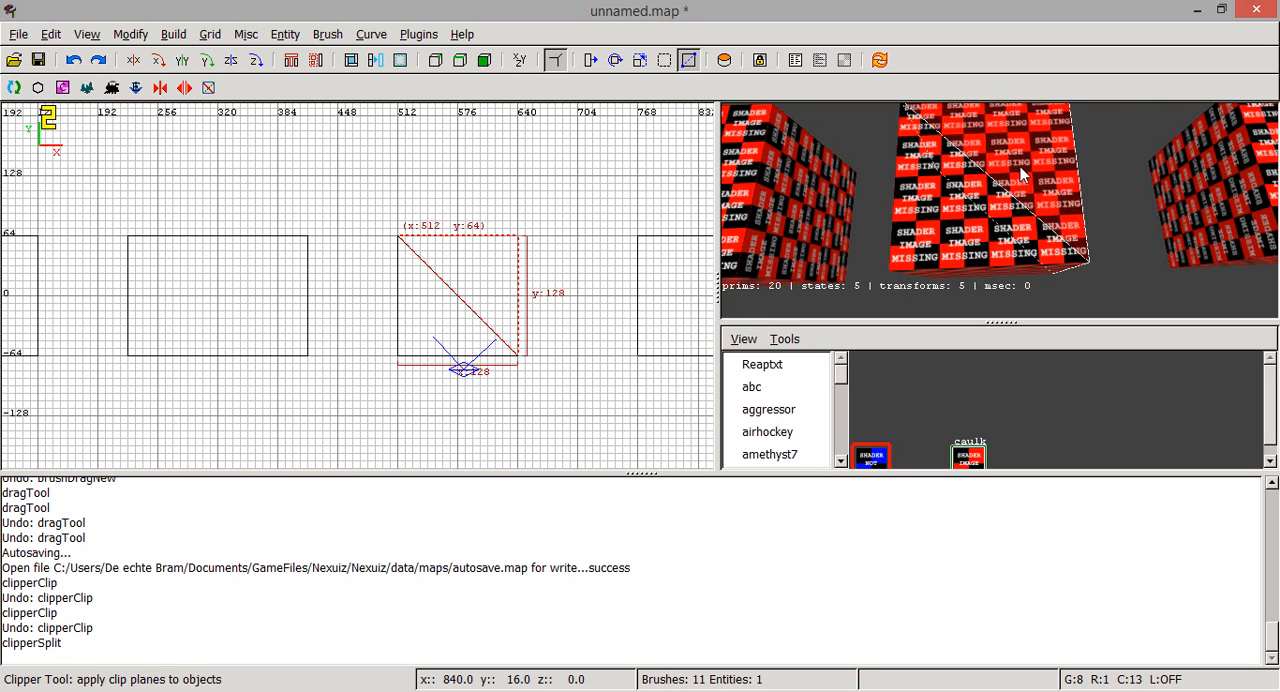
{"action": "left_click", "coordinate": [1020, 167], "text": "shift"}
{"action": "left_click", "coordinate": [975, 205], "text": "shift"}
{"action": "left_click", "coordinate": [898, 180], "text": "shift"}
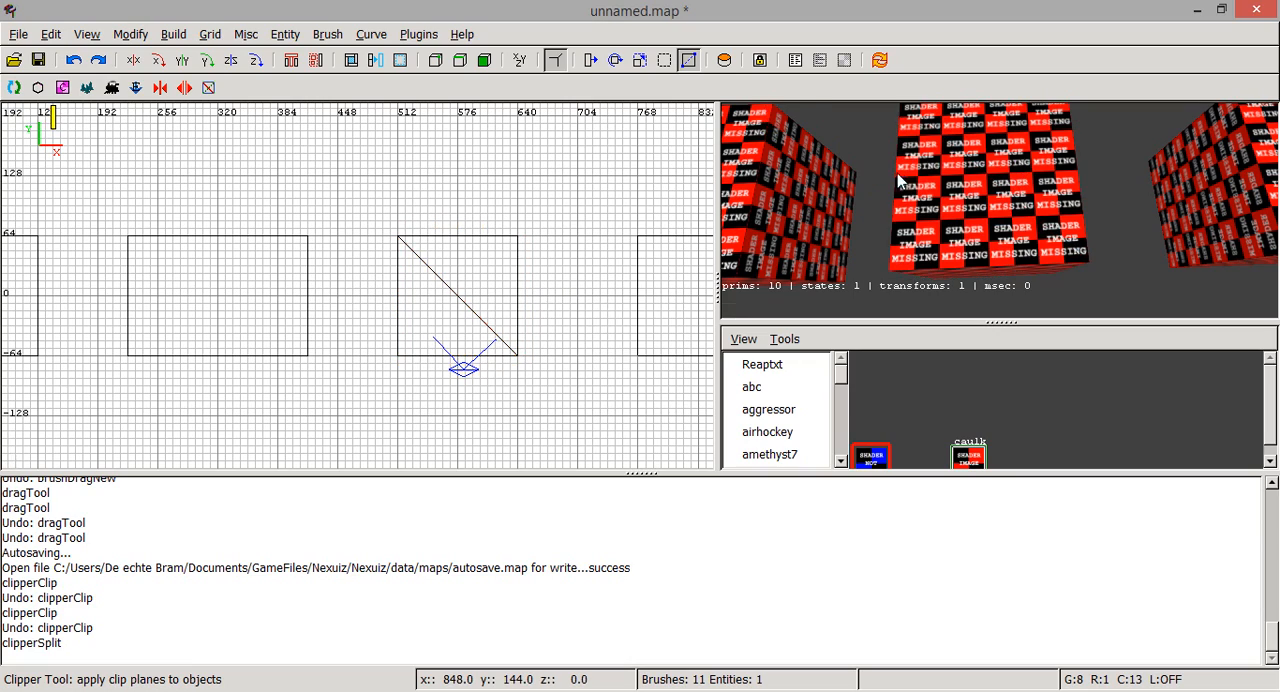
Step: Select the unsplit cube beside the split one, at x 768, y 64, and clear the selection again
{"action": "key", "text": "Down"}
{"action": "key", "text": "Right"}
{"action": "key", "text": "Left"}
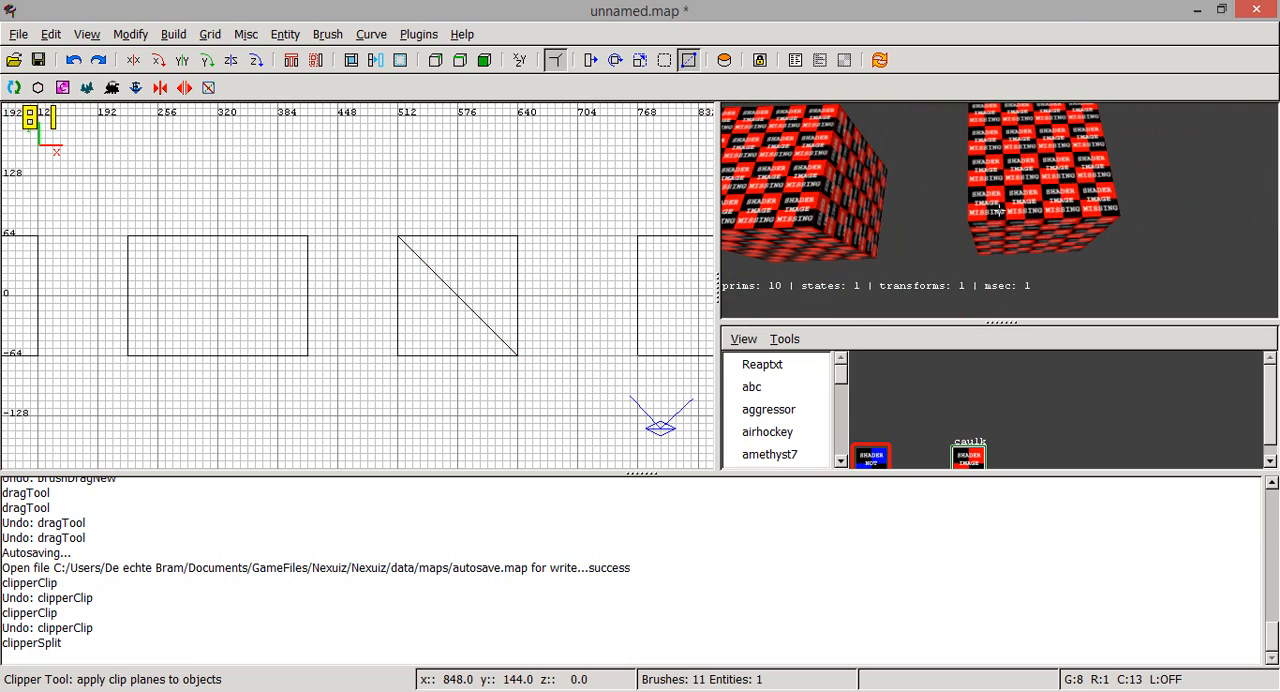
{"action": "right_click", "coordinate": [1031, 157]}
{"action": "left_click", "coordinate": [1073, 155], "text": "shift"}
{"action": "scroll", "coordinate": [511, 263], "scroll_direction": "down", "scroll_amount": 2}
{"action": "right_click_drag", "start_coordinate": [511, 263], "coordinate": [358, 267]}
{"action": "scroll", "coordinate": [504, 263], "scroll_direction": "up", "scroll_amount": 3}
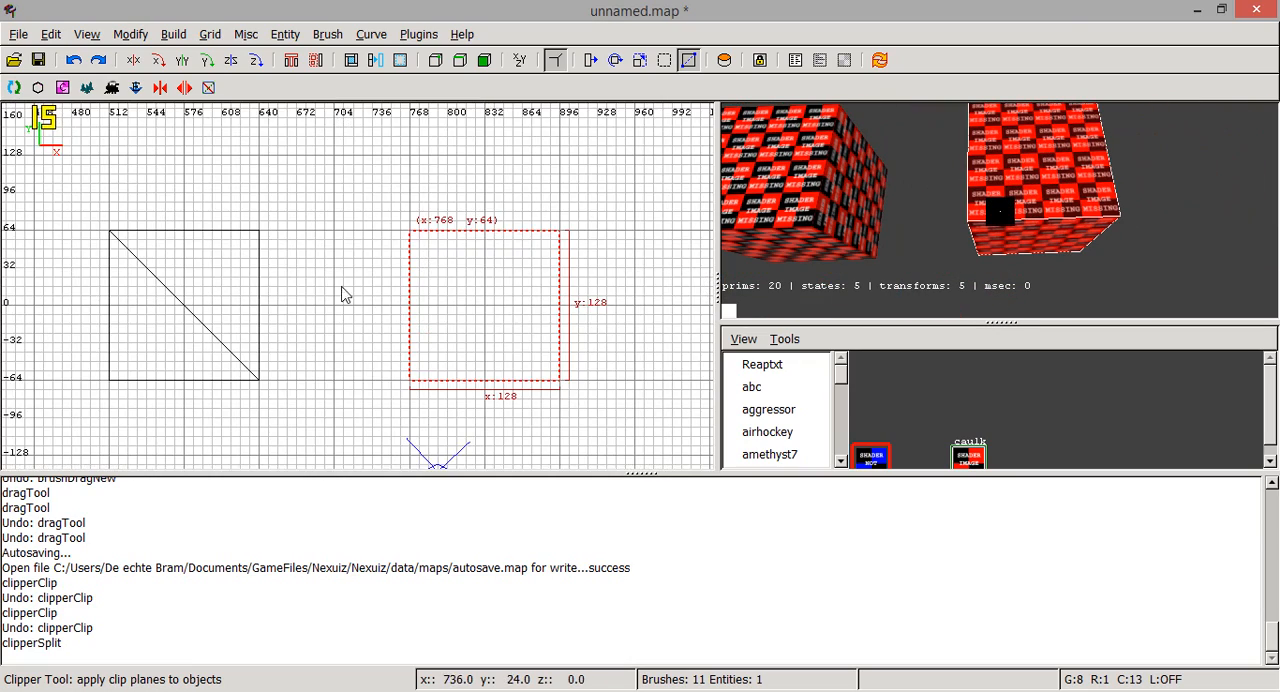
{"action": "key", "text": "Escape"}
{"action": "mouse_move", "coordinate": [203, 286]}
{"action": "right_mouse_down"}
{"action": "mouse_move", "coordinate": [364, 276]}
{"action": "mouse_move", "coordinate": [413, 291]}
{"action": "right_mouse_up"}
{"action": "scroll", "coordinate": [194, 240], "scroll_direction": "down", "scroll_amount": 2}
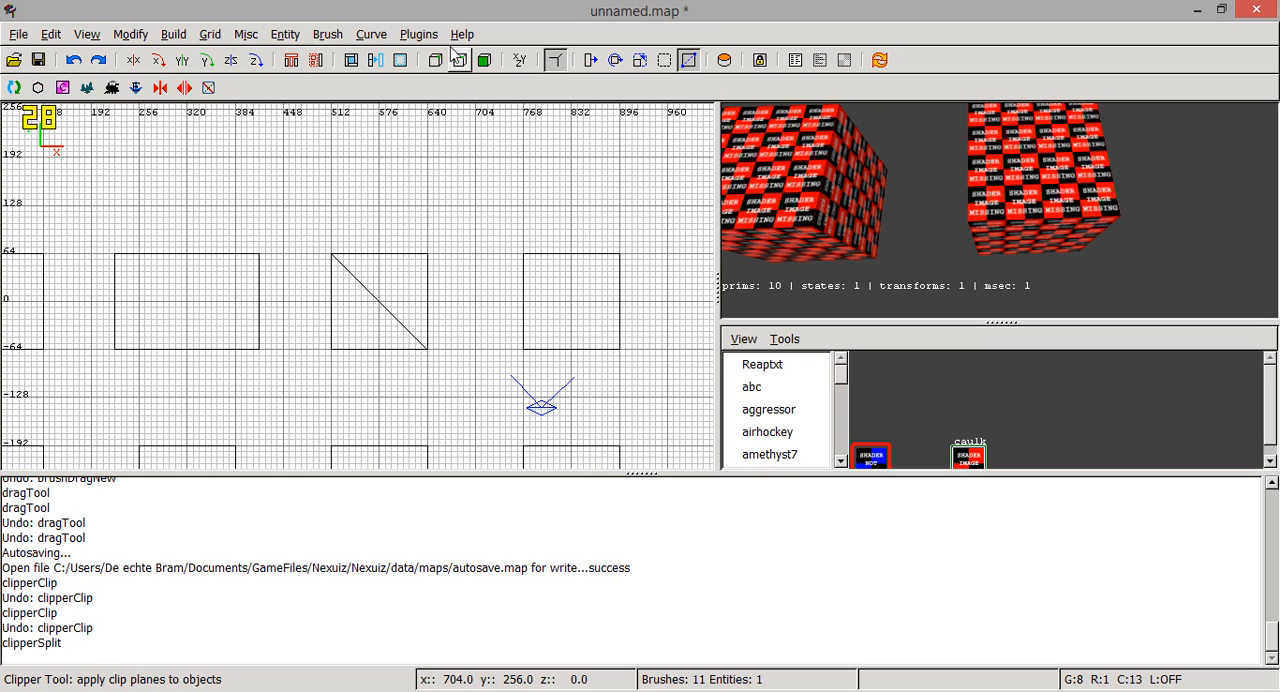
Step: Using the move-and-resize tool, select the cube at x 768, y 64, convert it to a Cylinder curve and apply the caulk texture
{"action": "left_click", "coordinate": [664, 62]}
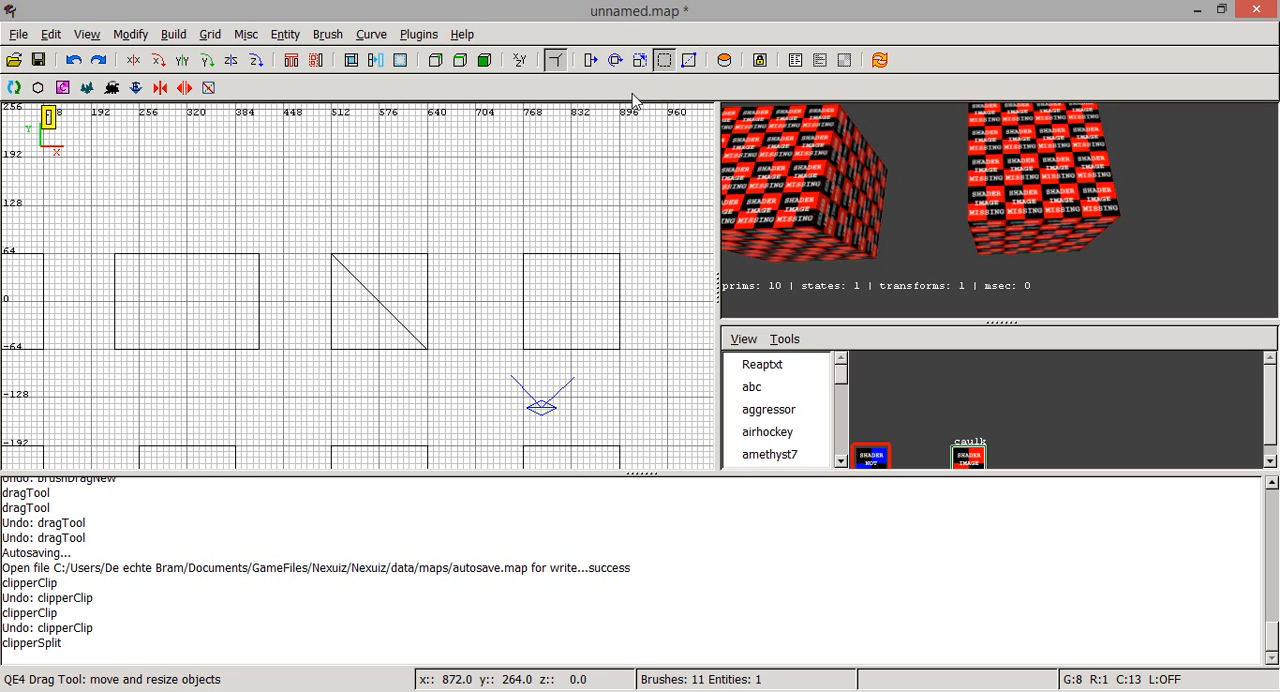
{"action": "right_click", "coordinate": [976, 181]}
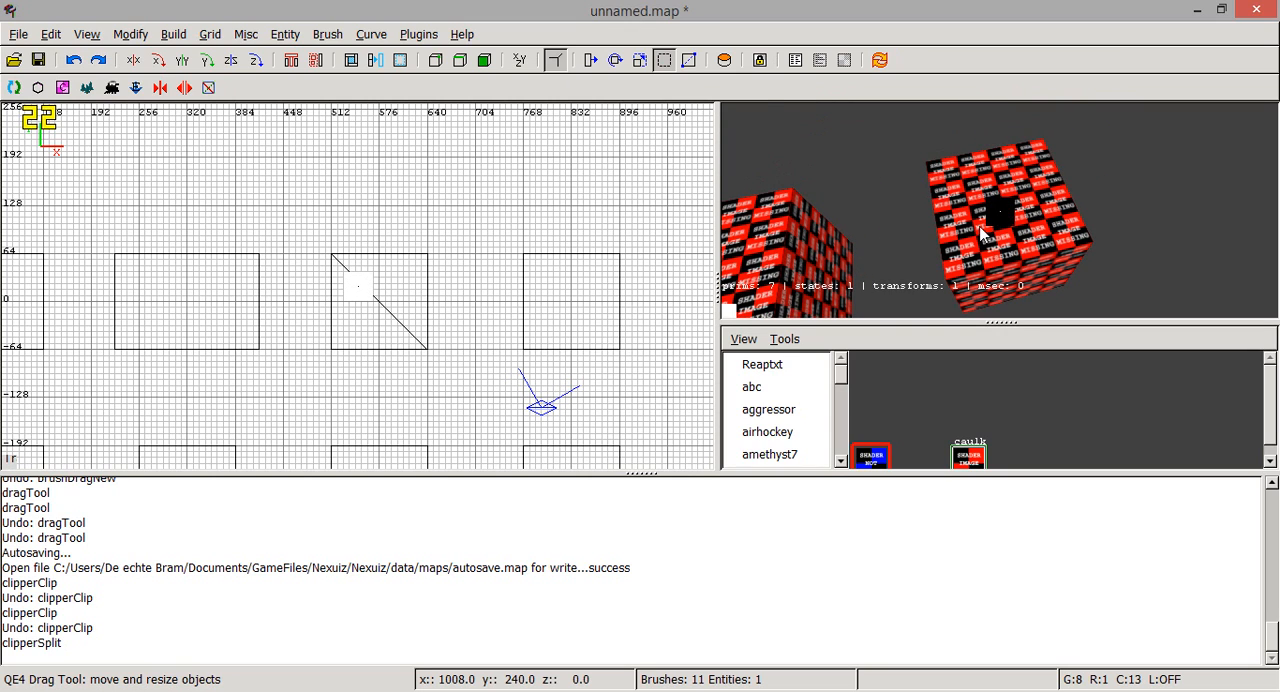
{"action": "left_click", "coordinate": [980, 227], "text": "shift"}
{"action": "right_click", "coordinate": [982, 187]}
{"action": "right_click", "coordinate": [982, 187]}
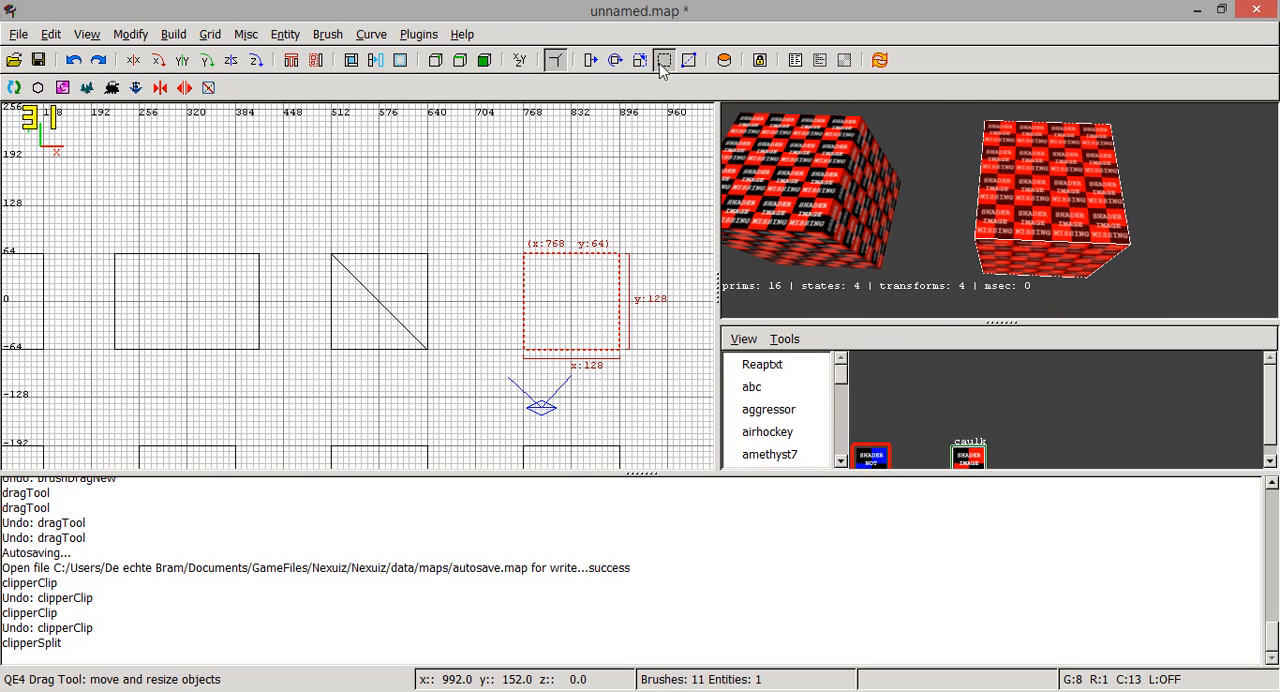
{"action": "left_click", "coordinate": [372, 35]}
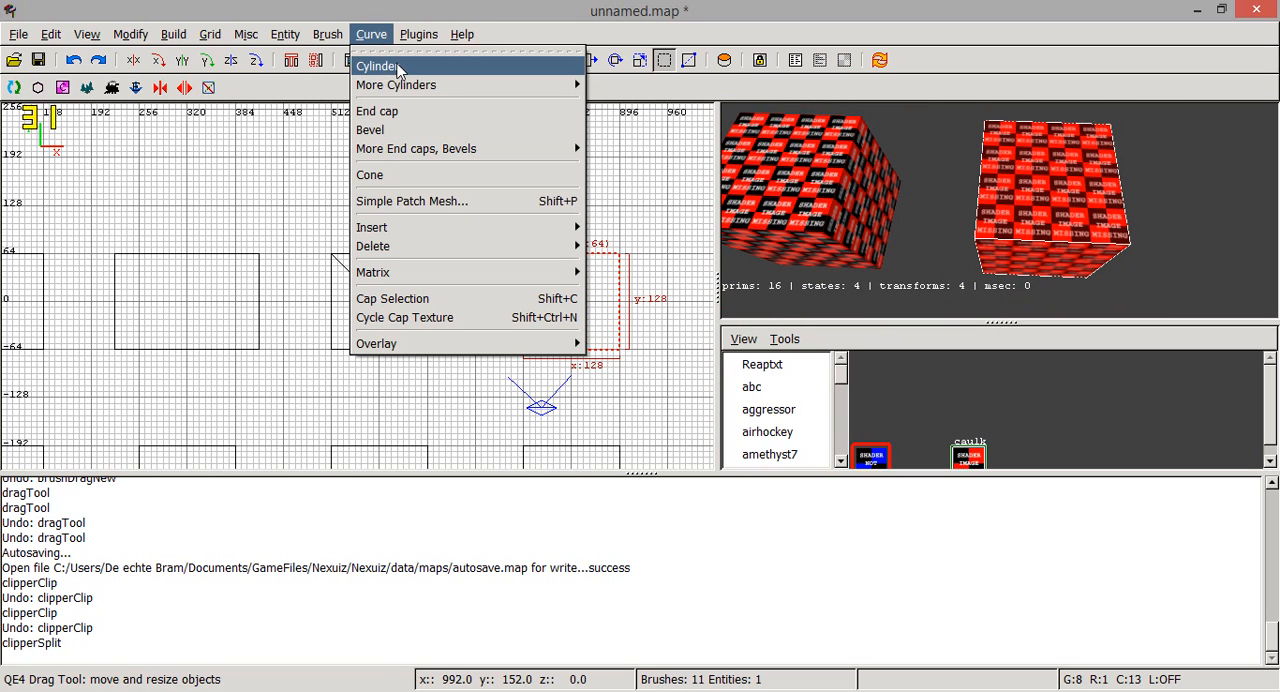
{"action": "left_click", "coordinate": [398, 67]}
{"action": "left_click", "coordinate": [981, 457]}
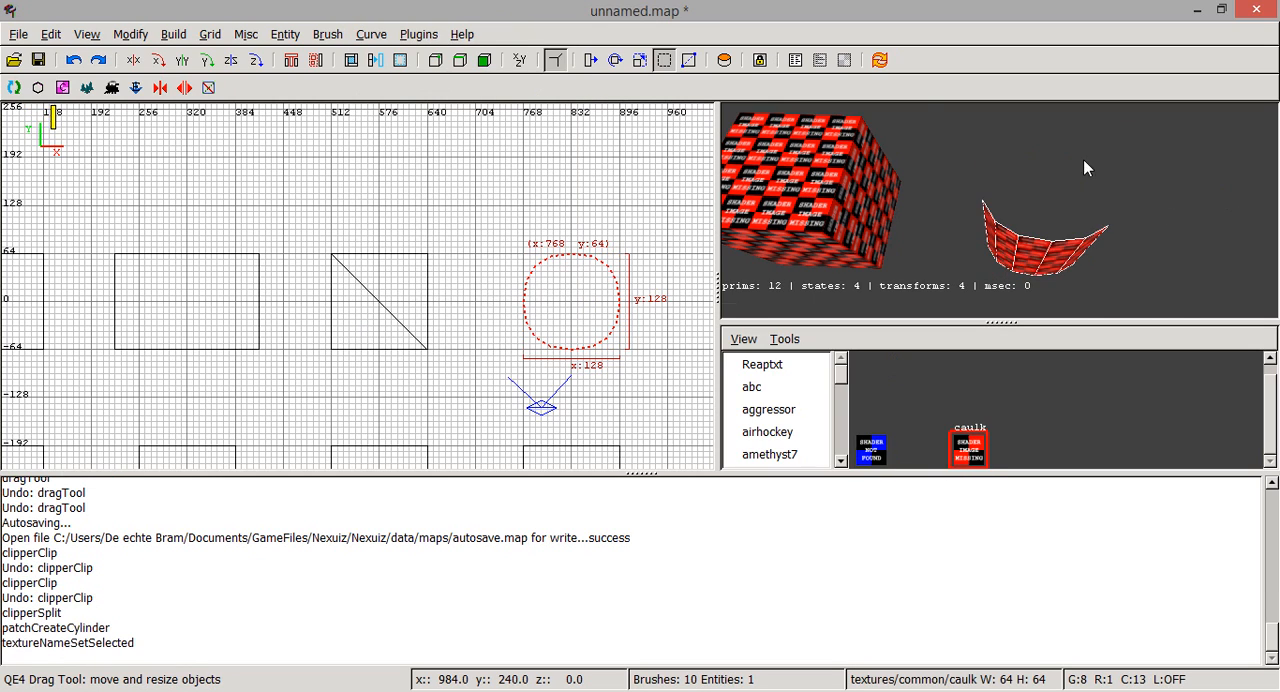
Step: Examine the cylinder patch in 3D from above, inside and all around to check which surfaces it has
{"action": "right_click", "coordinate": [1083, 160]}
{"action": "key", "text": "Right"}
{"action": "key", "text": "Left"}
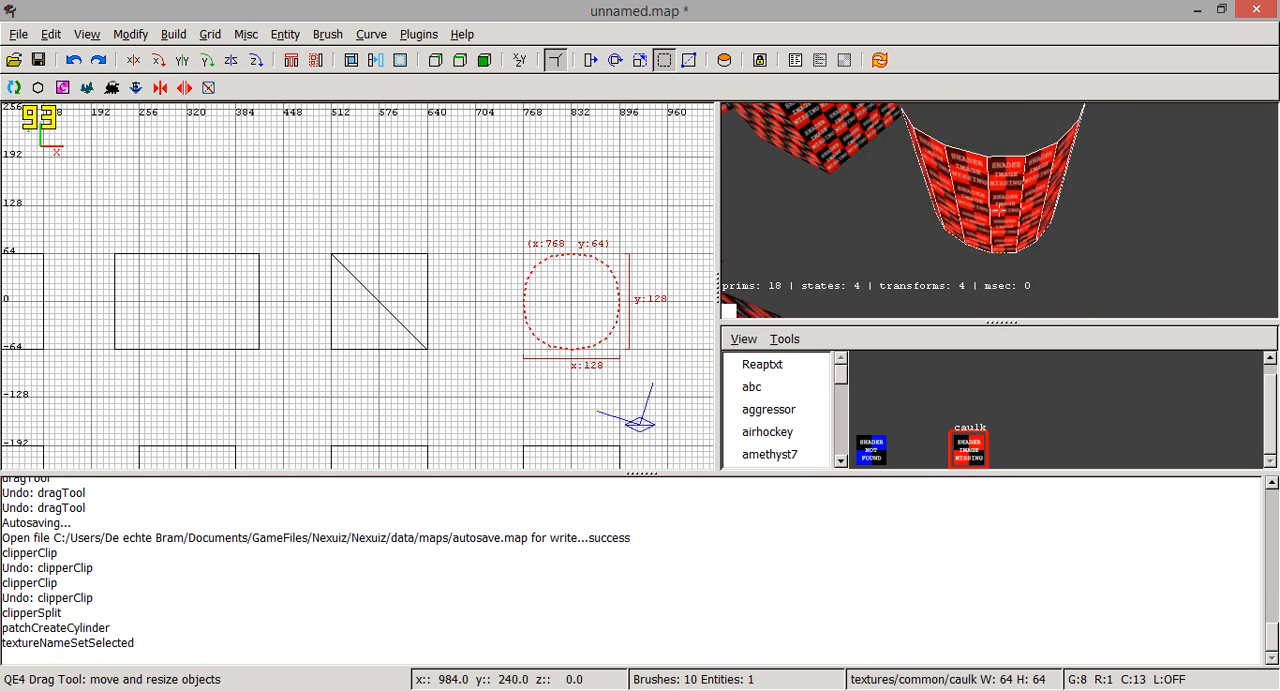
{"action": "key", "text": "Up"}
{"action": "key", "text": "Down"}
{"action": "key", "text": "Up"}
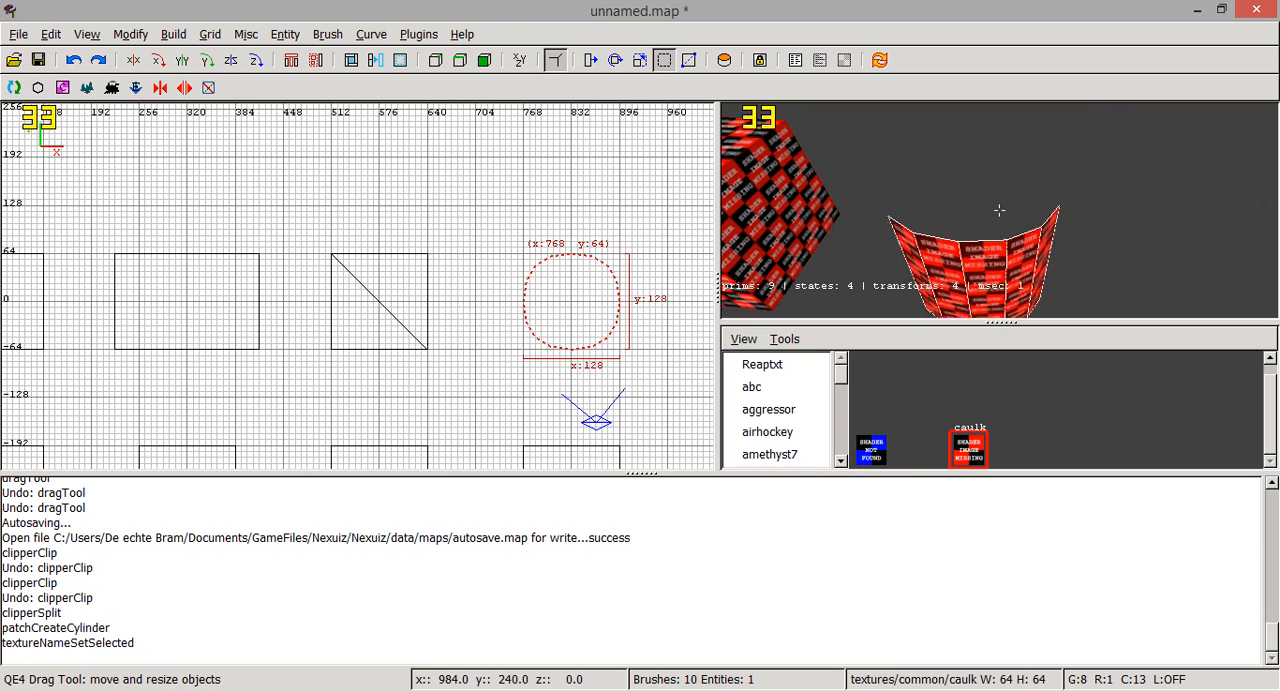
{"action": "key", "text": "Left"}
{"action": "key", "text": "Up"}
{"action": "key", "text": "Down"}
{"action": "right_click", "coordinate": [988, 133]}
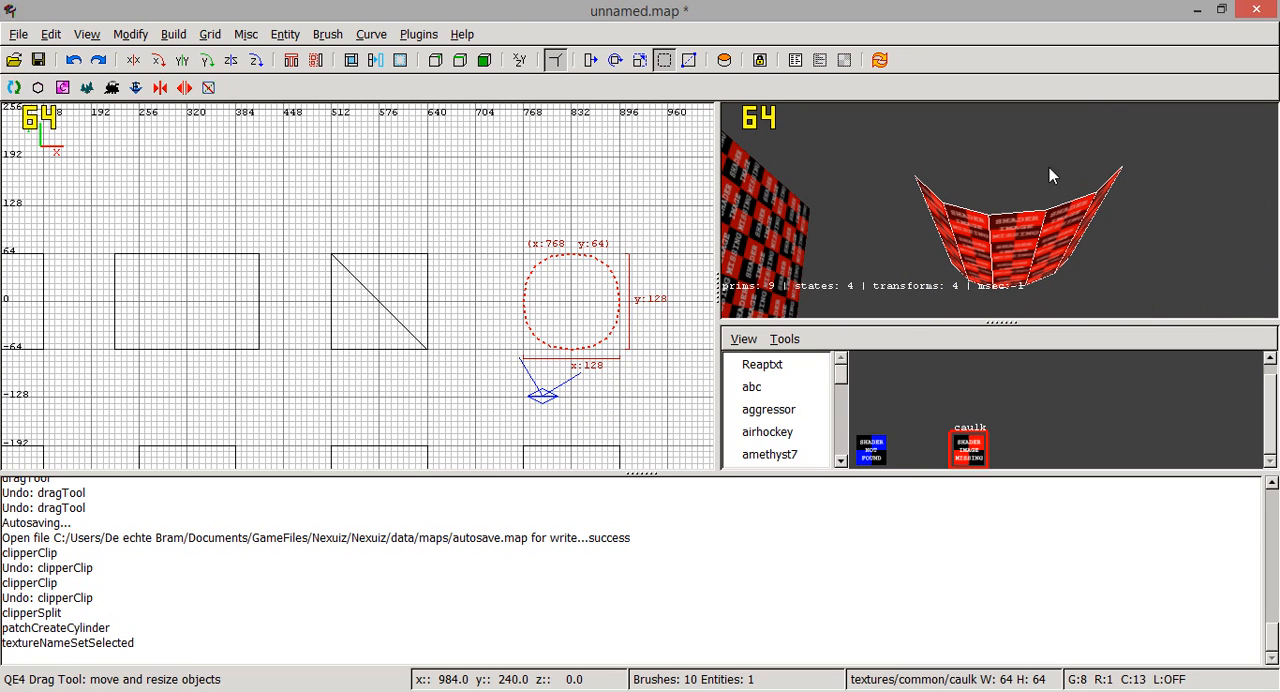
{"action": "key", "text": "Down"}
{"action": "key", "text": "Up"}
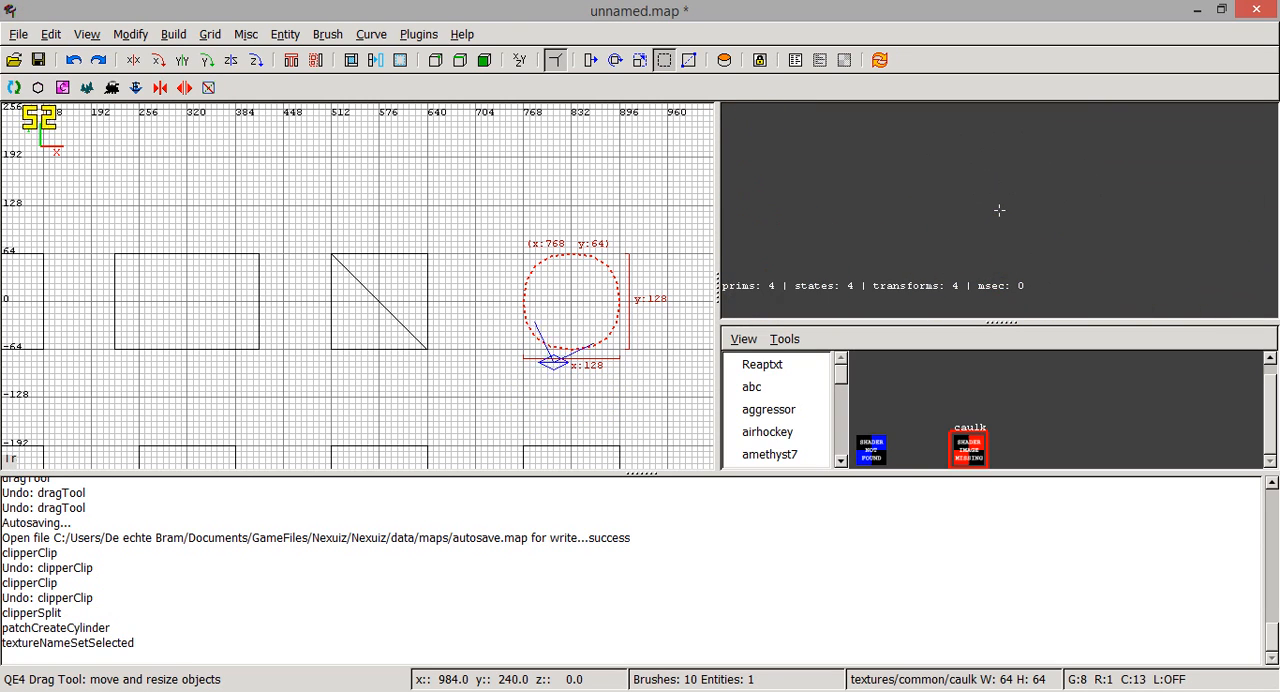
{"action": "key", "text": "Down"}
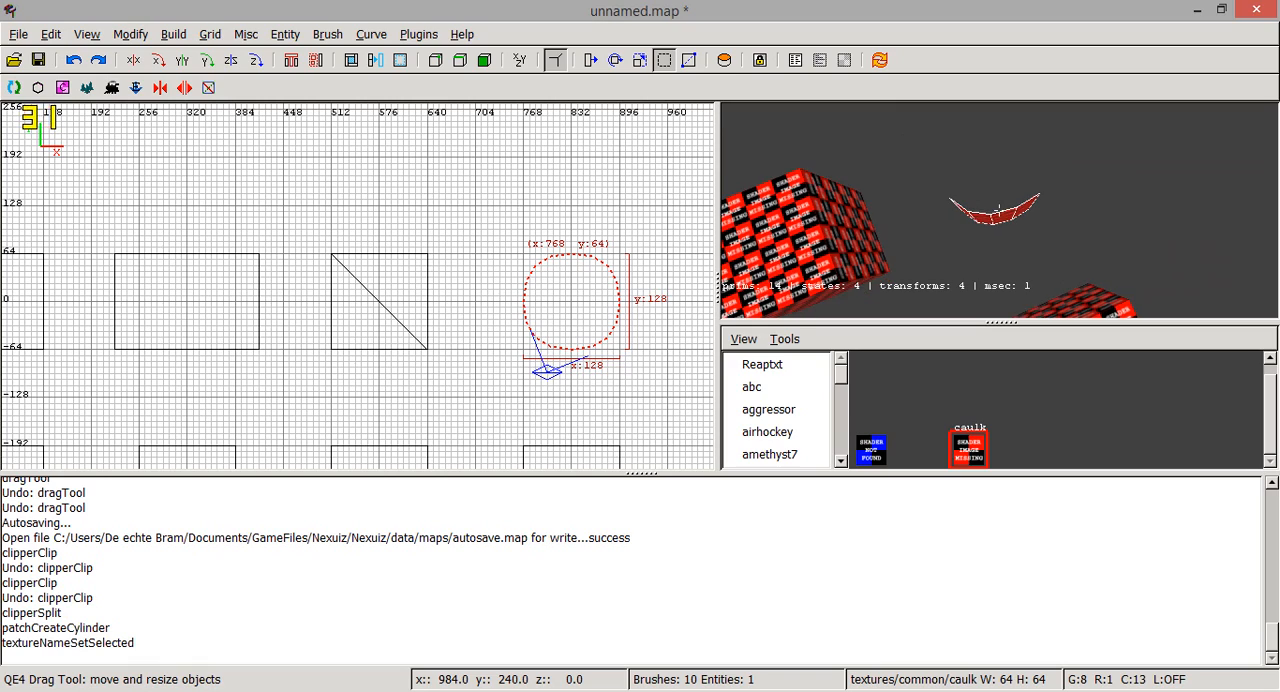
{"action": "key", "text": "Left"}
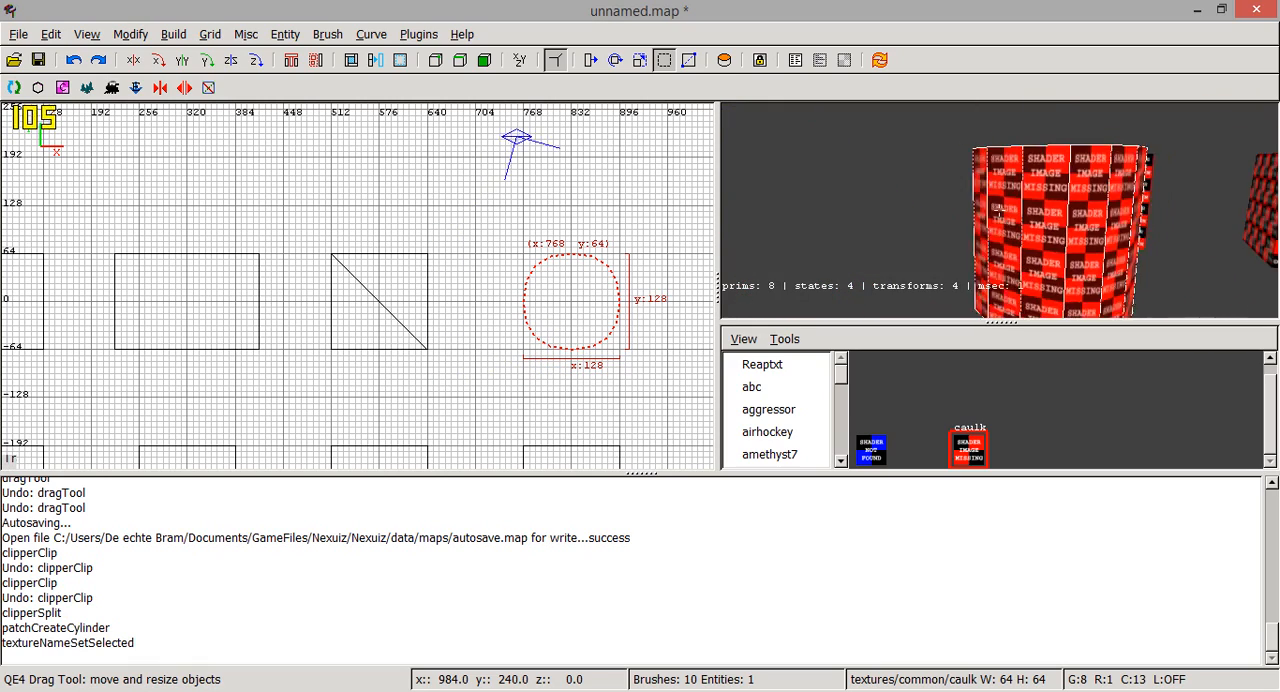
{"action": "key", "text": "Left"}
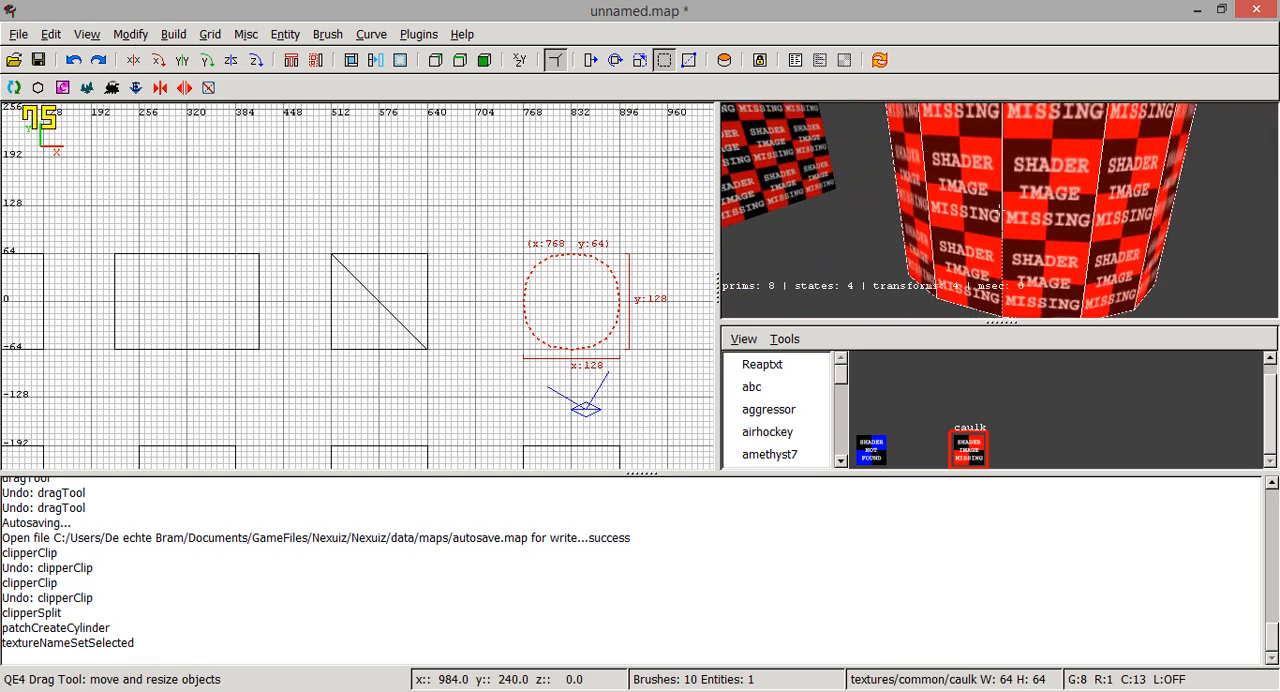
{"action": "key", "text": "Down"}
{"action": "key", "text": "Right"}
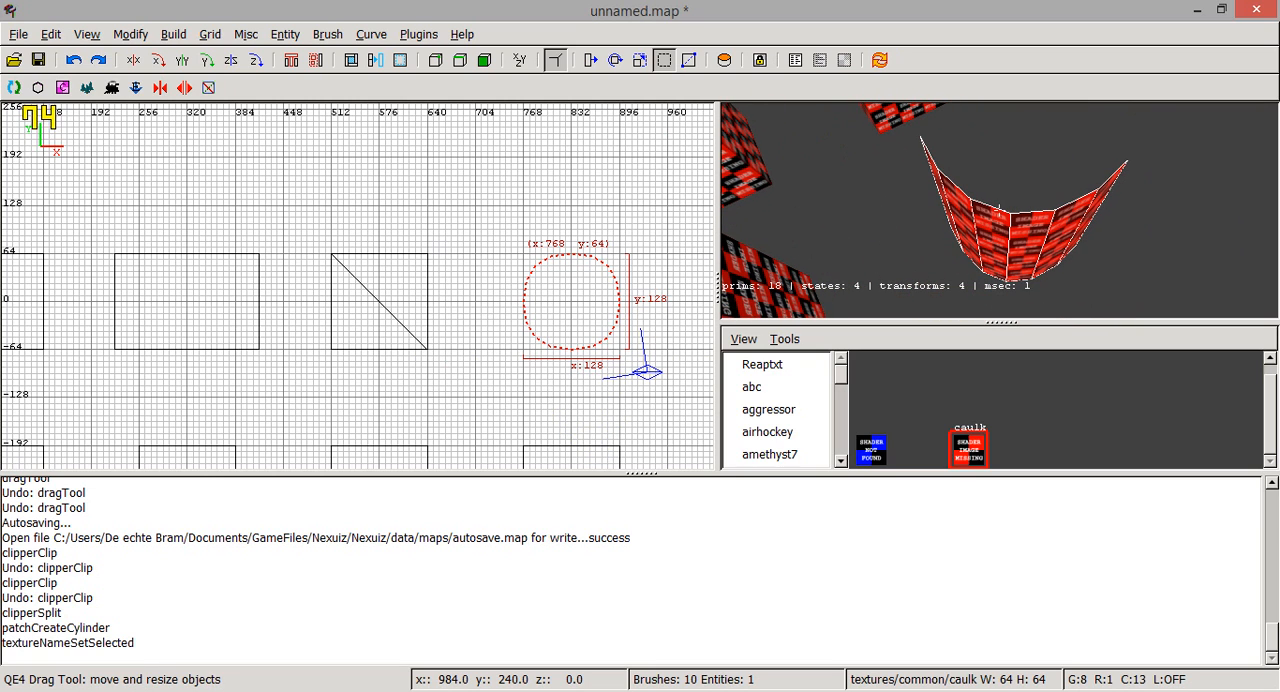
Step: Cap the selected cylinder patch using the Cylinder cap type
{"action": "left_click", "coordinate": [370, 34]}
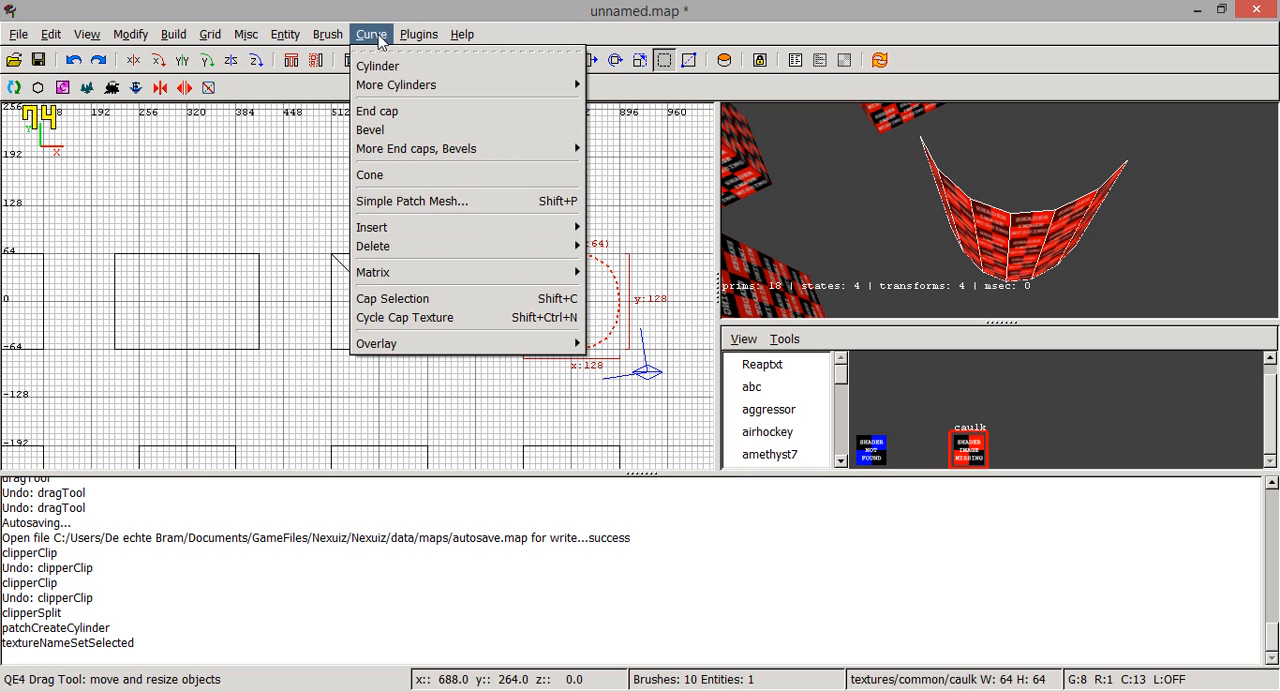
{"action": "left_click", "coordinate": [500, 300]}
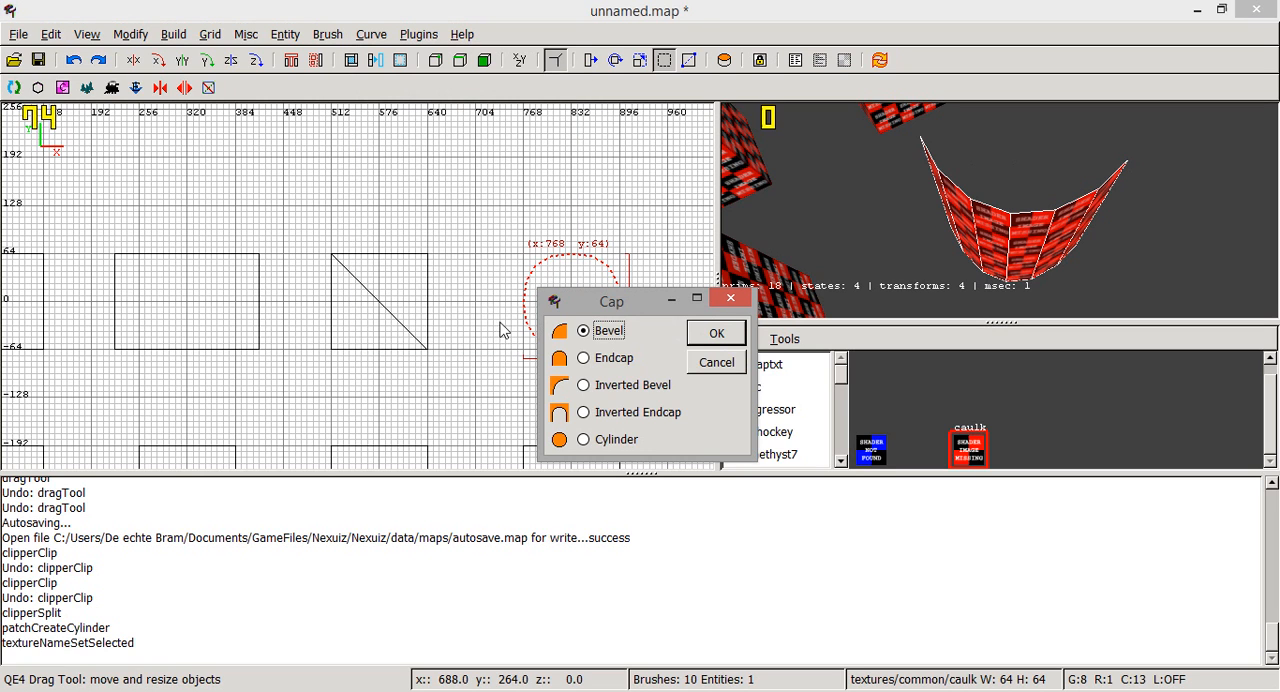
{"action": "left_click", "coordinate": [610, 440]}
{"action": "left_click", "coordinate": [716, 333]}
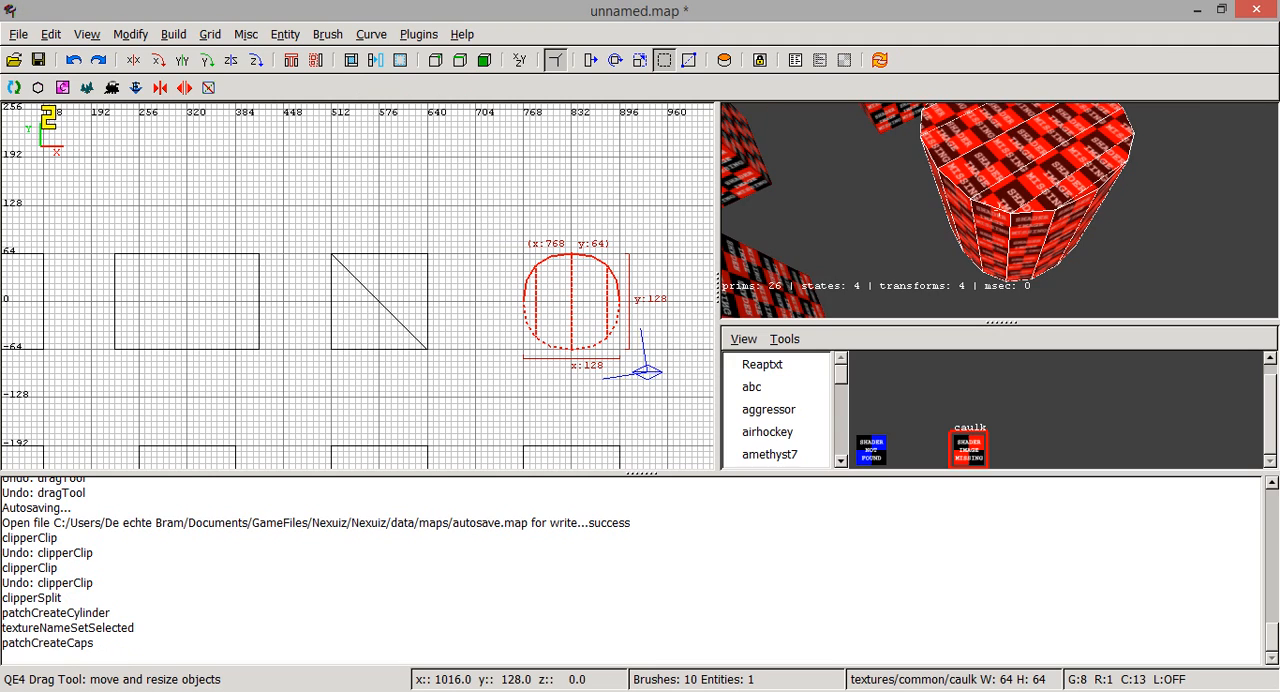
Step: Deselect the capped cylinder and look over it and the surrounding rows of brushes in 3D
{"action": "key", "text": "Down"}
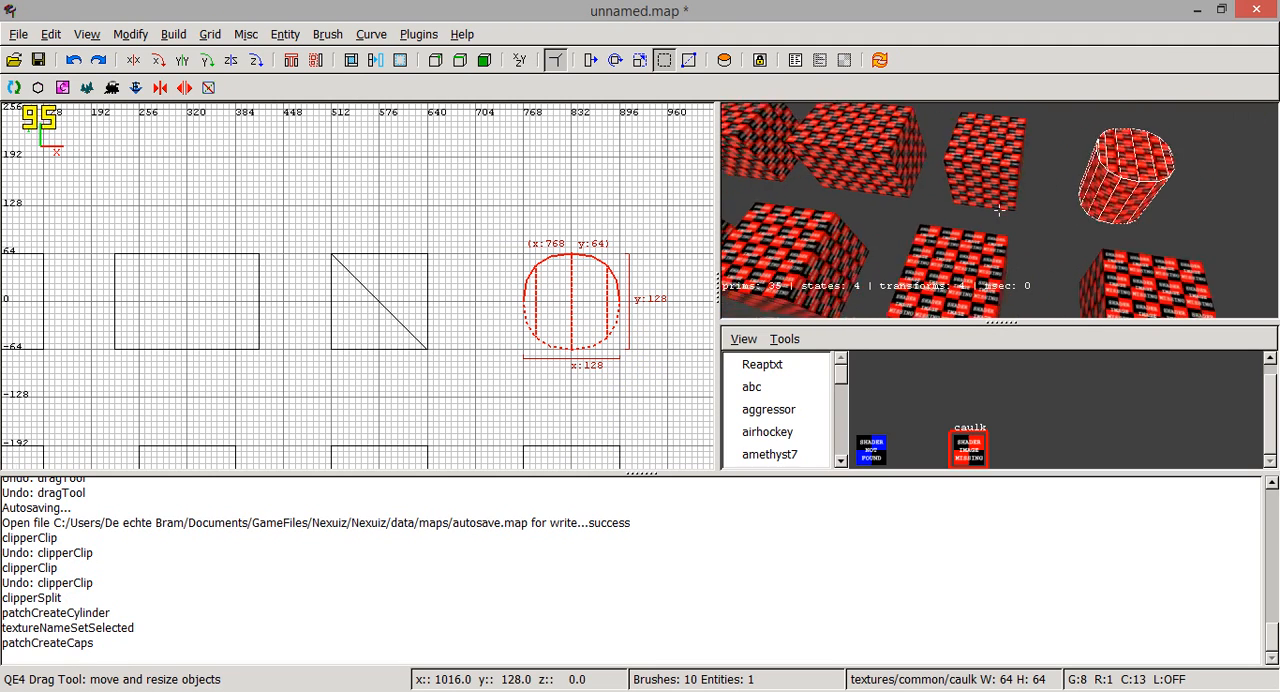
{"action": "key", "text": "Down"}
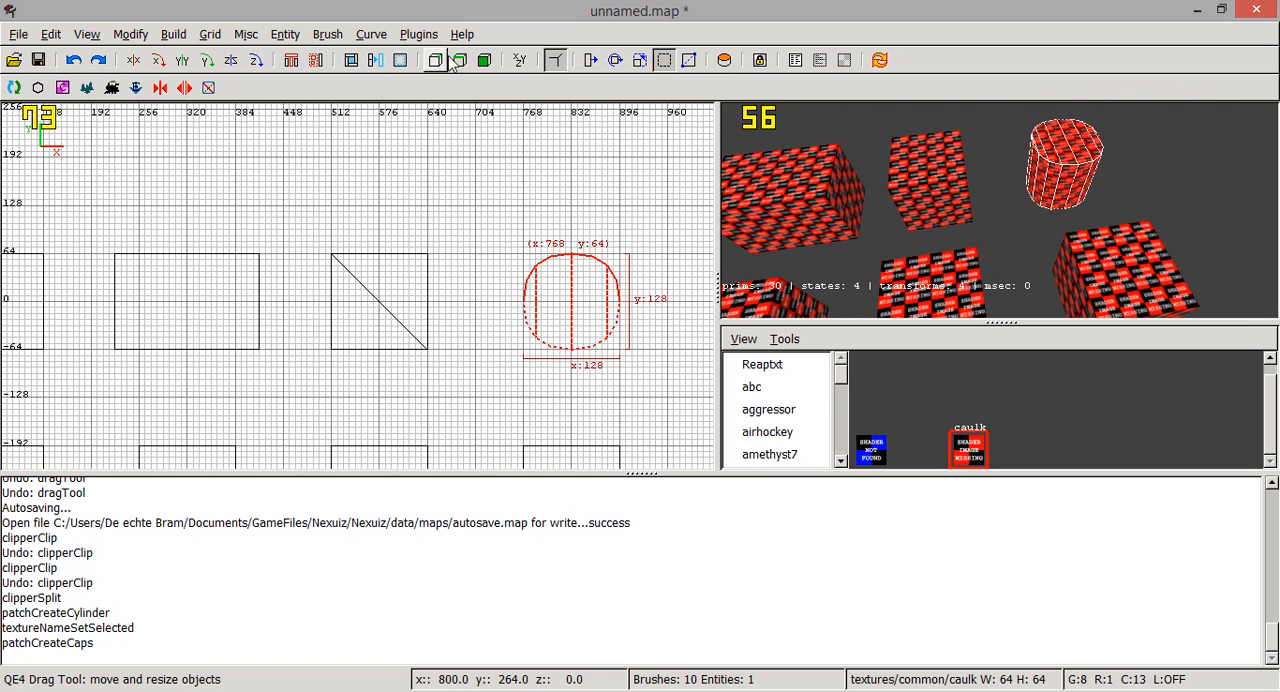
{"action": "key", "text": "Escape"}
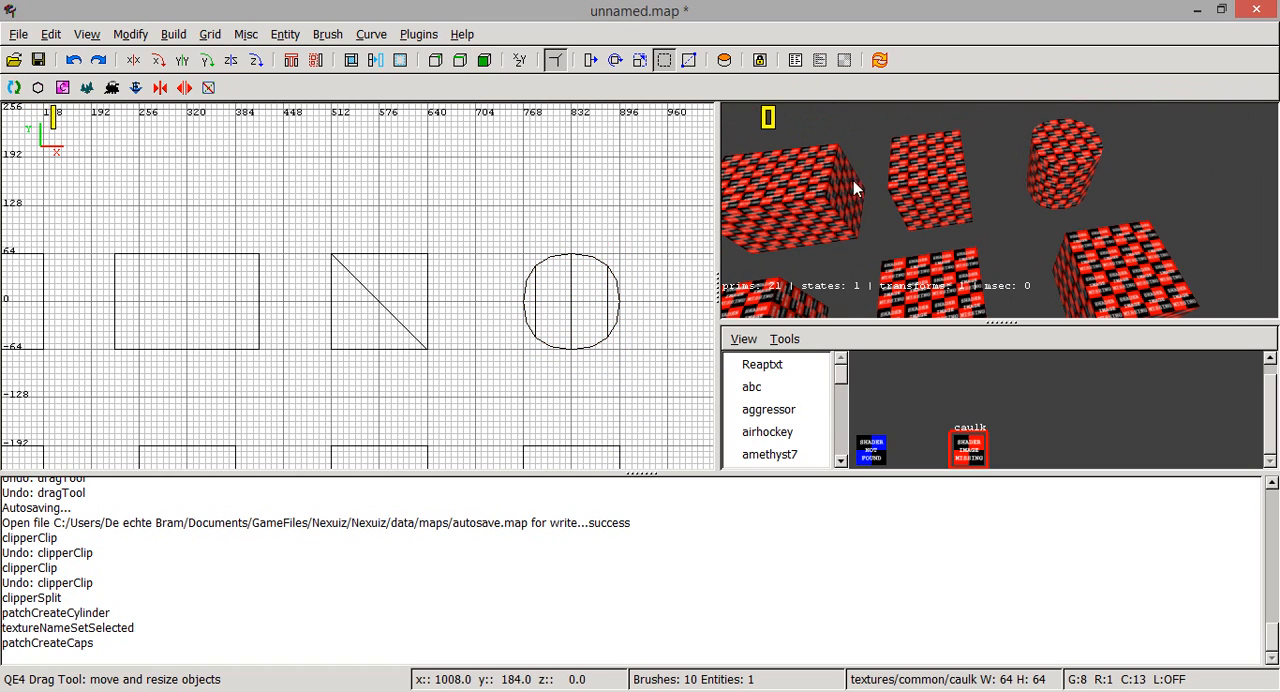
{"action": "right_click", "coordinate": [885, 186]}
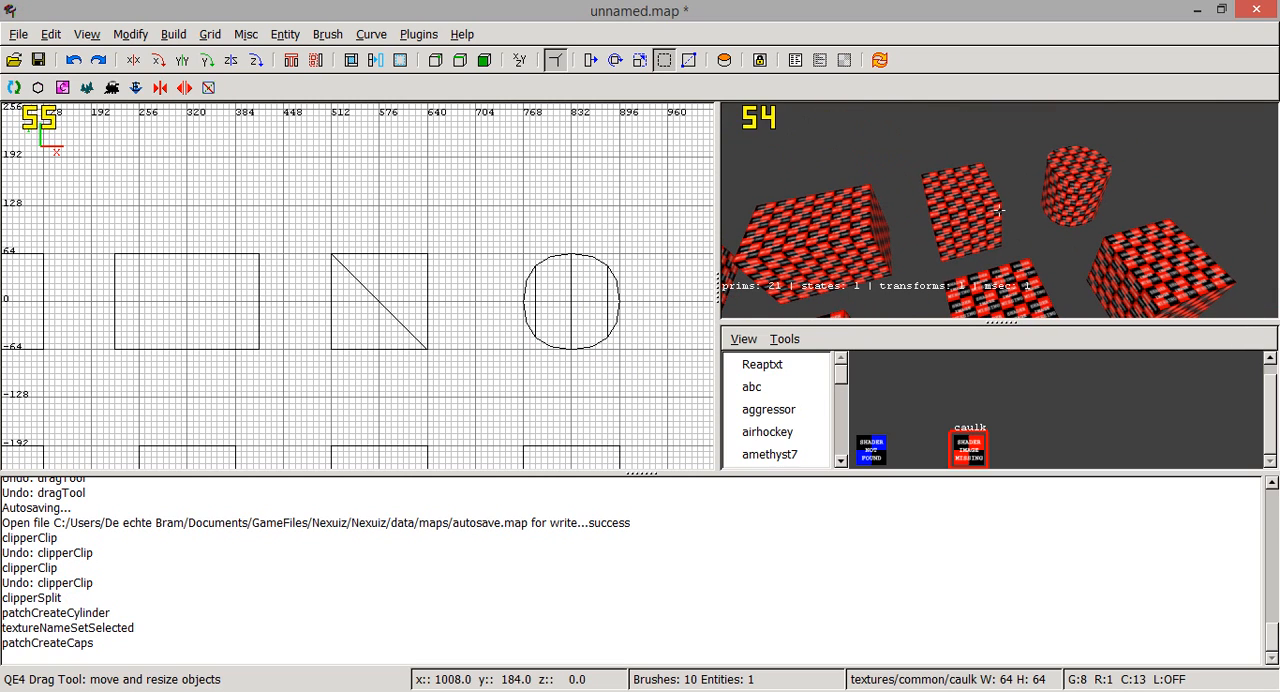
{"action": "right_click", "coordinate": [887, 185]}
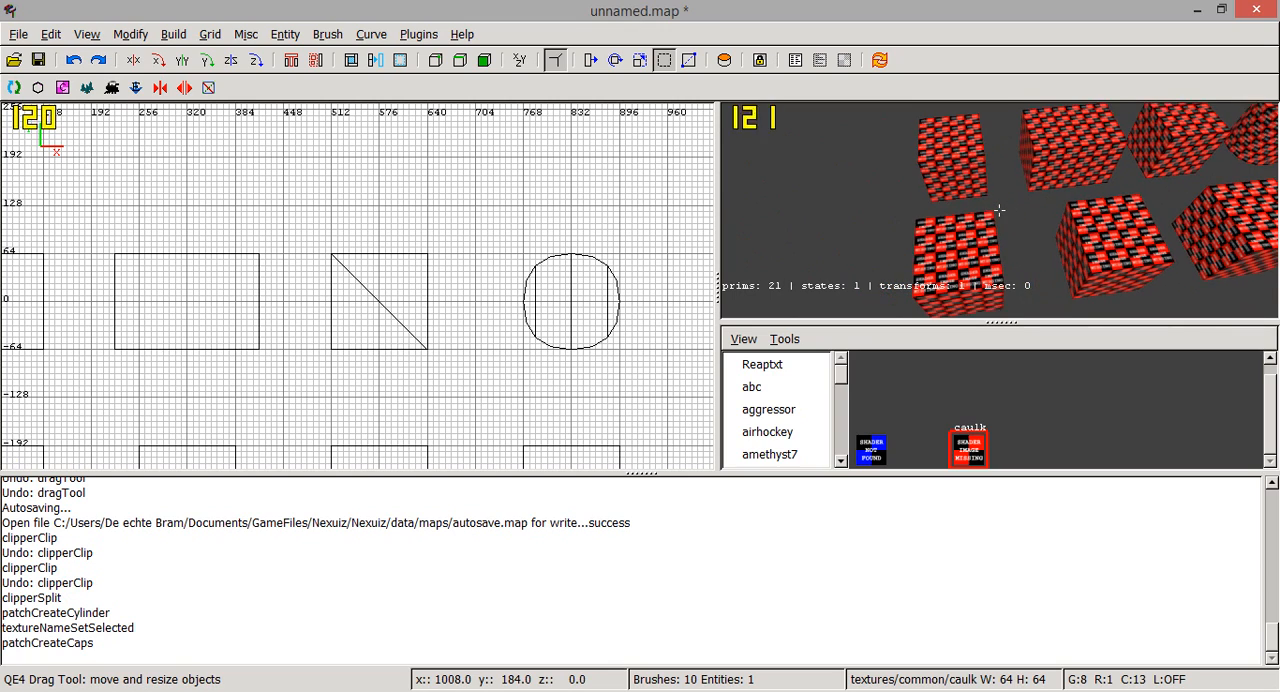
Step: Select the cube at x 0, y -192 and convert it to an End cap curve
{"action": "right_click", "coordinate": [999, 210]}
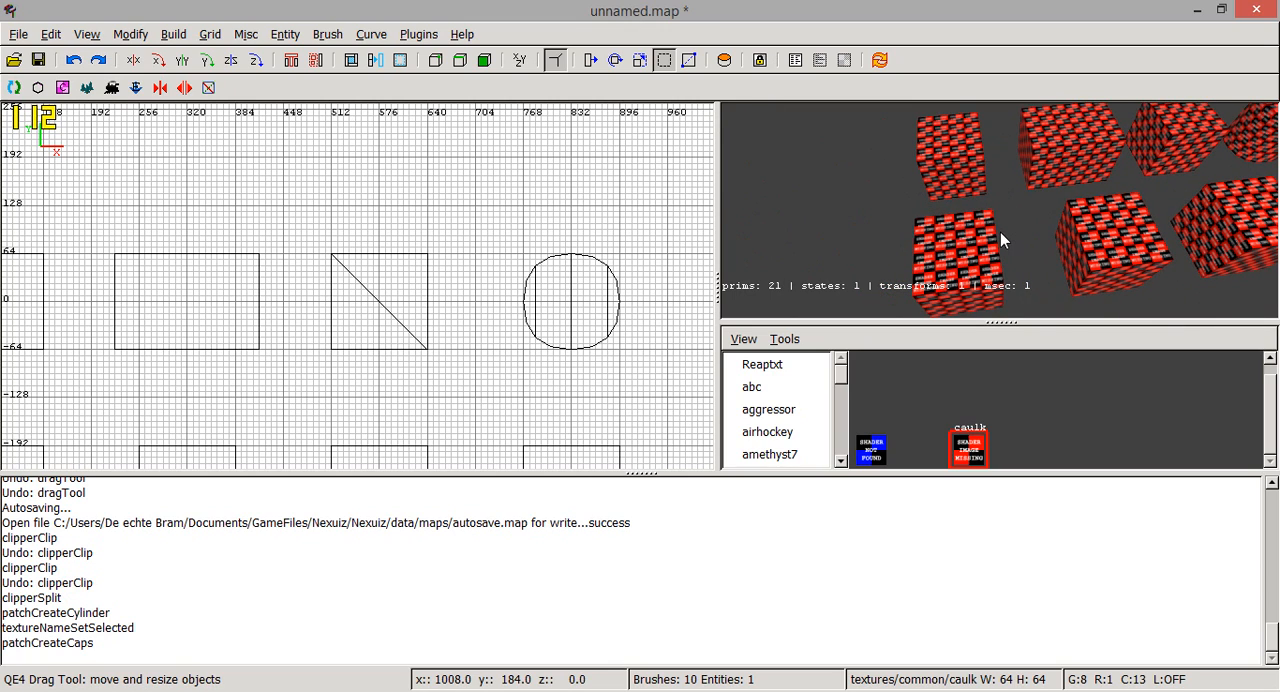
{"action": "right_click_drag", "start_coordinate": [263, 346], "coordinate": [257, 349]}
{"action": "left_click", "coordinate": [956, 254], "text": "shift"}
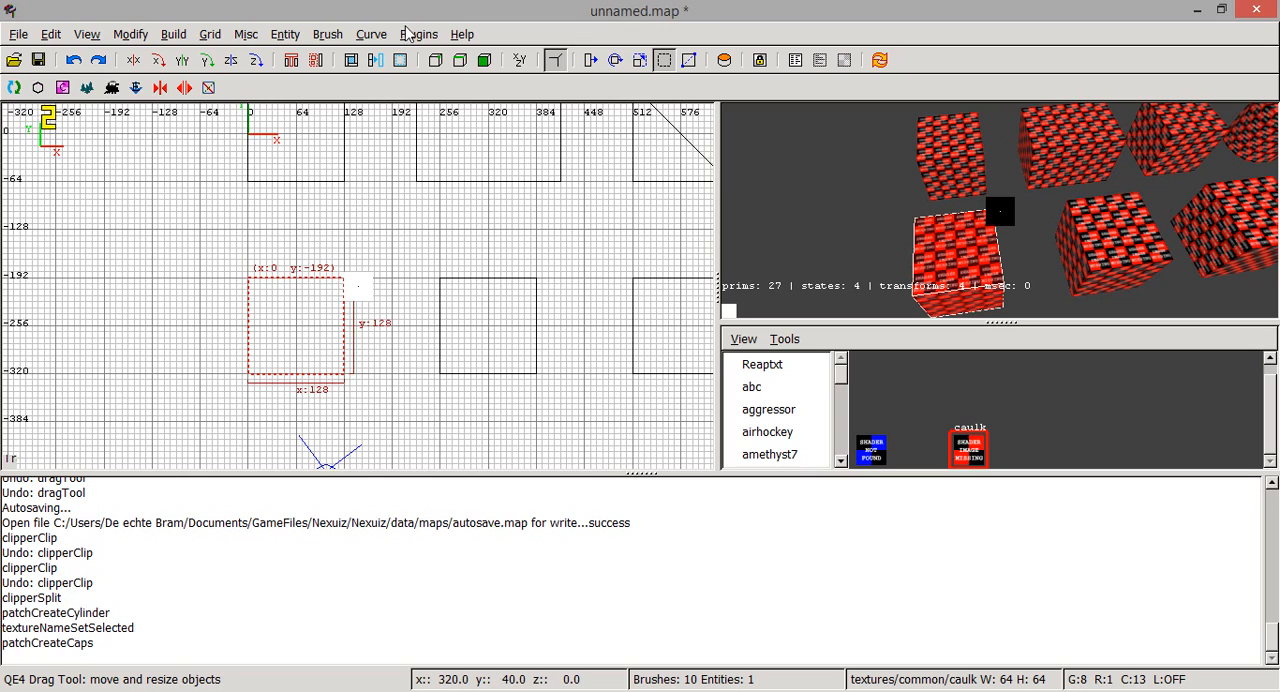
{"action": "left_click", "coordinate": [379, 37]}
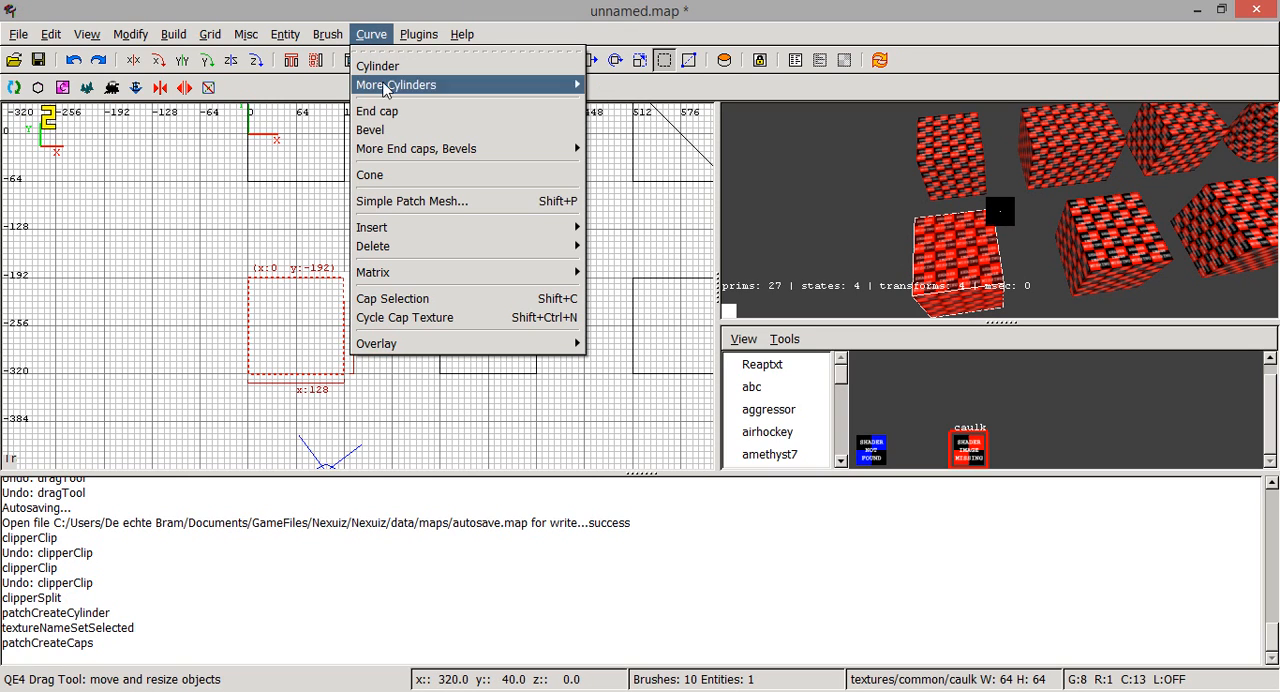
{"action": "left_click", "coordinate": [378, 111]}
Step: Cap the selected end cap curve using the Endcap cap type
{"action": "right_click", "coordinate": [925, 214]}
{"action": "key", "text": "Right"}
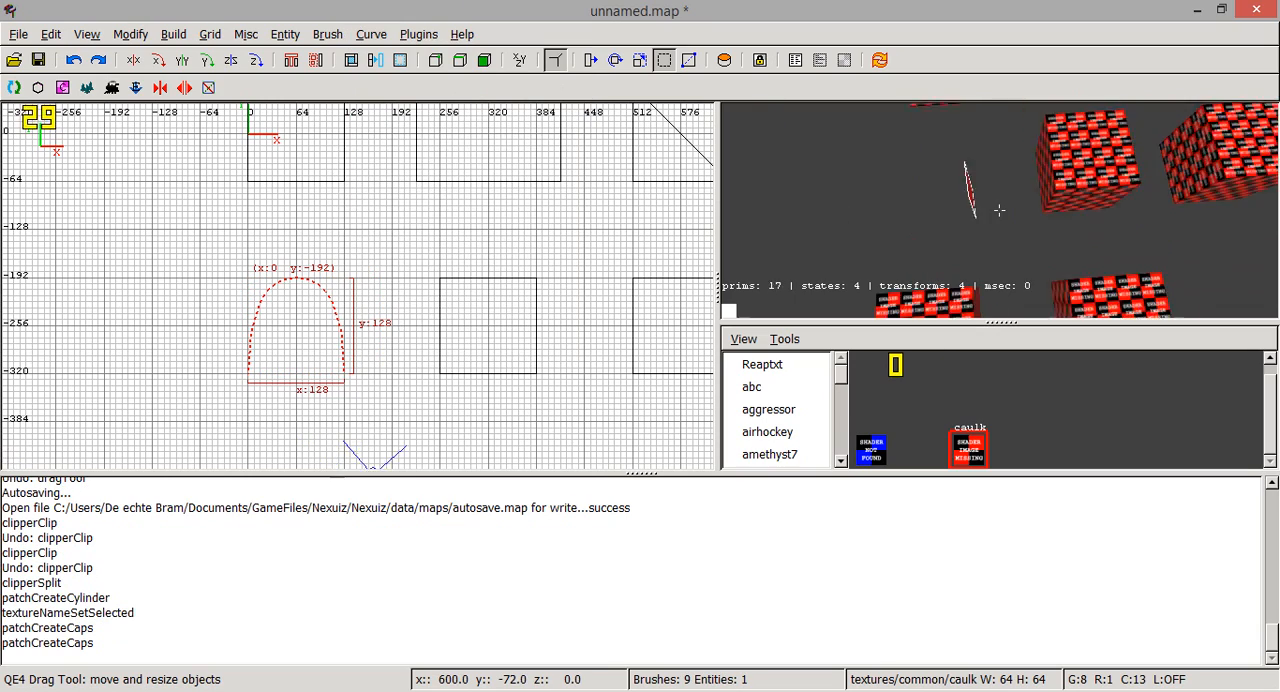
{"action": "key", "text": "Left"}
{"action": "key", "text": "Right"}
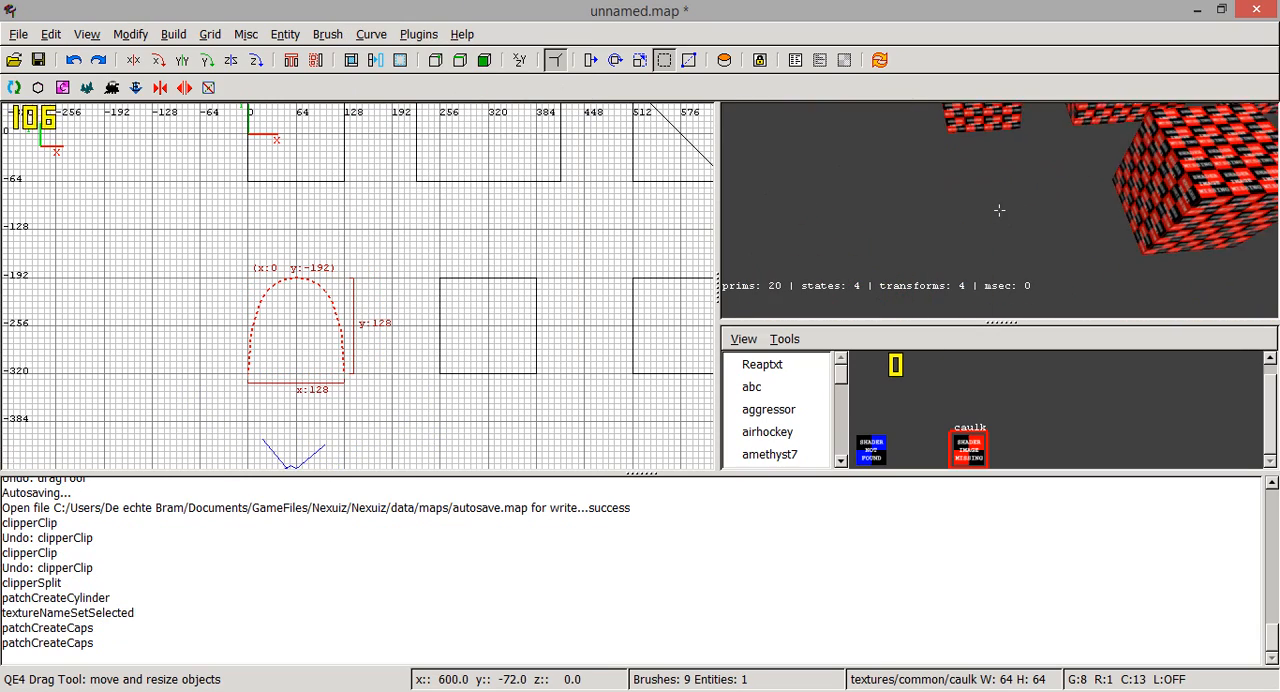
{"action": "key", "text": "Left"}
{"action": "key", "text": "Left"}
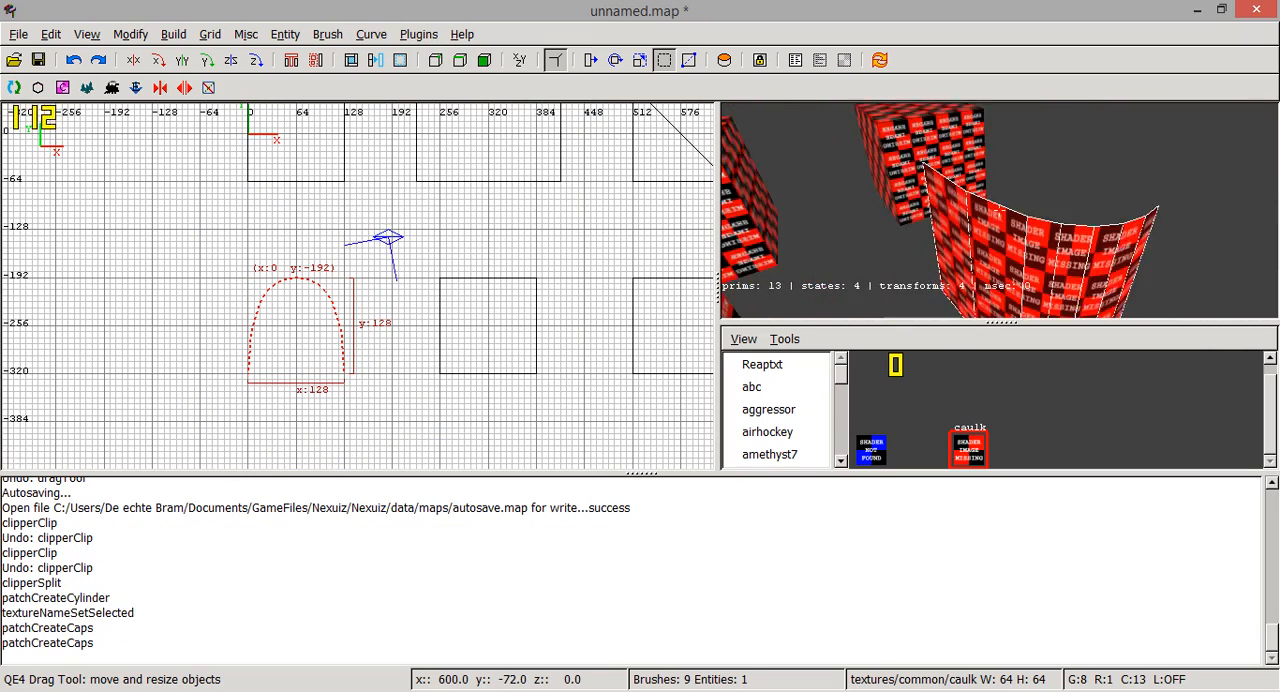
{"action": "right_click", "coordinate": [999, 210]}
{"action": "left_click", "coordinate": [407, 36]}
{"action": "mouse_move", "coordinate": [371, 34]}
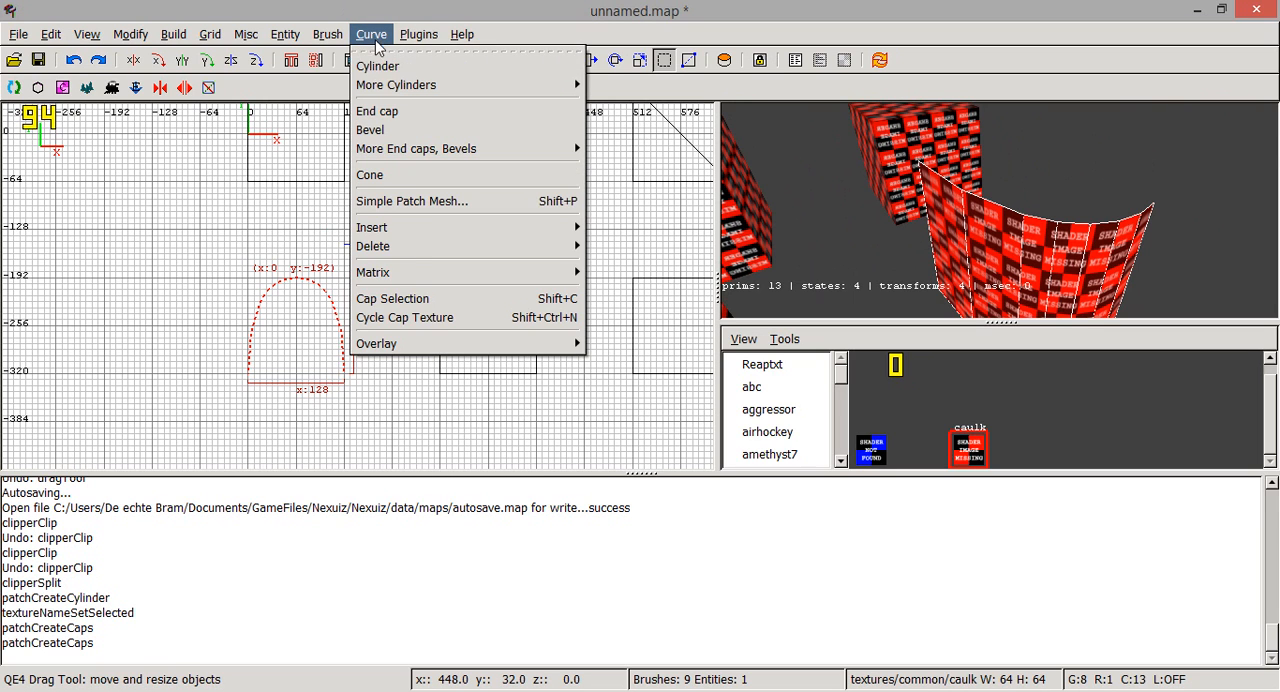
{"action": "left_click", "coordinate": [414, 293]}
{"action": "left_click", "coordinate": [603, 360]}
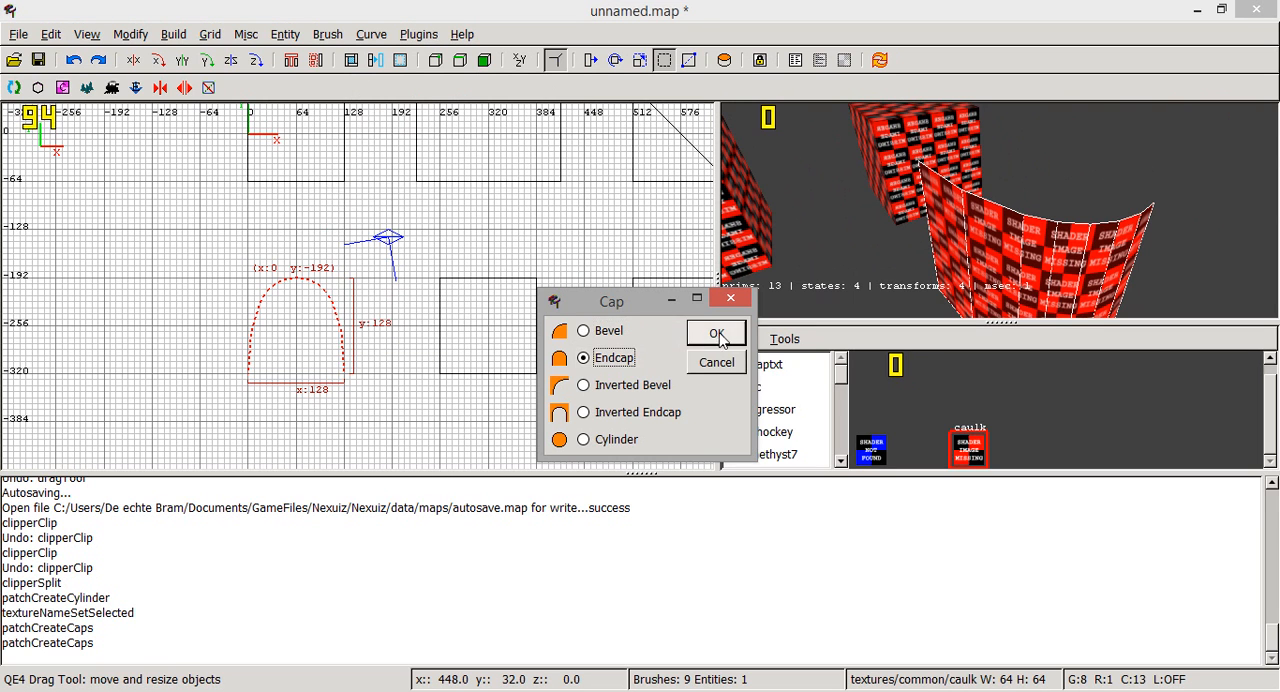
{"action": "left_click", "coordinate": [718, 335]}
Step: Add caps of the Inverted Endcap type to the selected end cap curve
{"action": "right_click", "coordinate": [919, 221]}
{"action": "key", "text": "Right"}
{"action": "key", "text": "Right"}
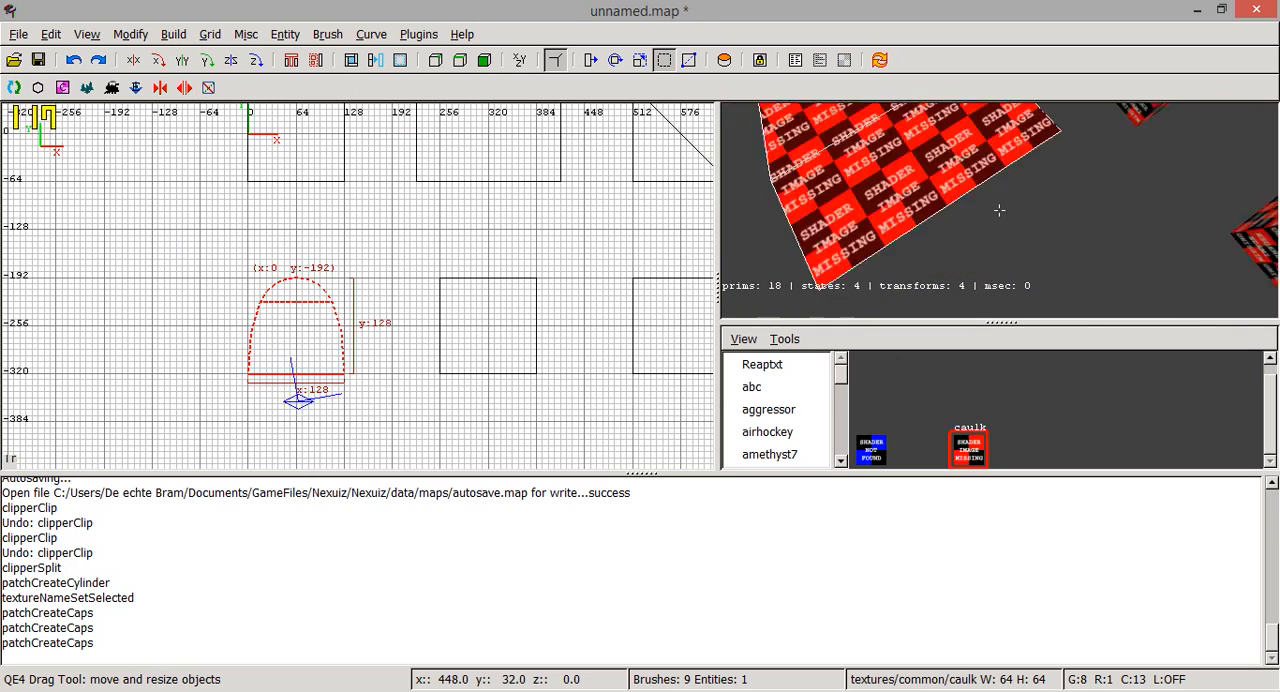
{"action": "key", "text": "Left"}
{"action": "key", "text": "Down"}
{"action": "key", "text": "Right"}
{"action": "right_click", "coordinate": [999, 210]}
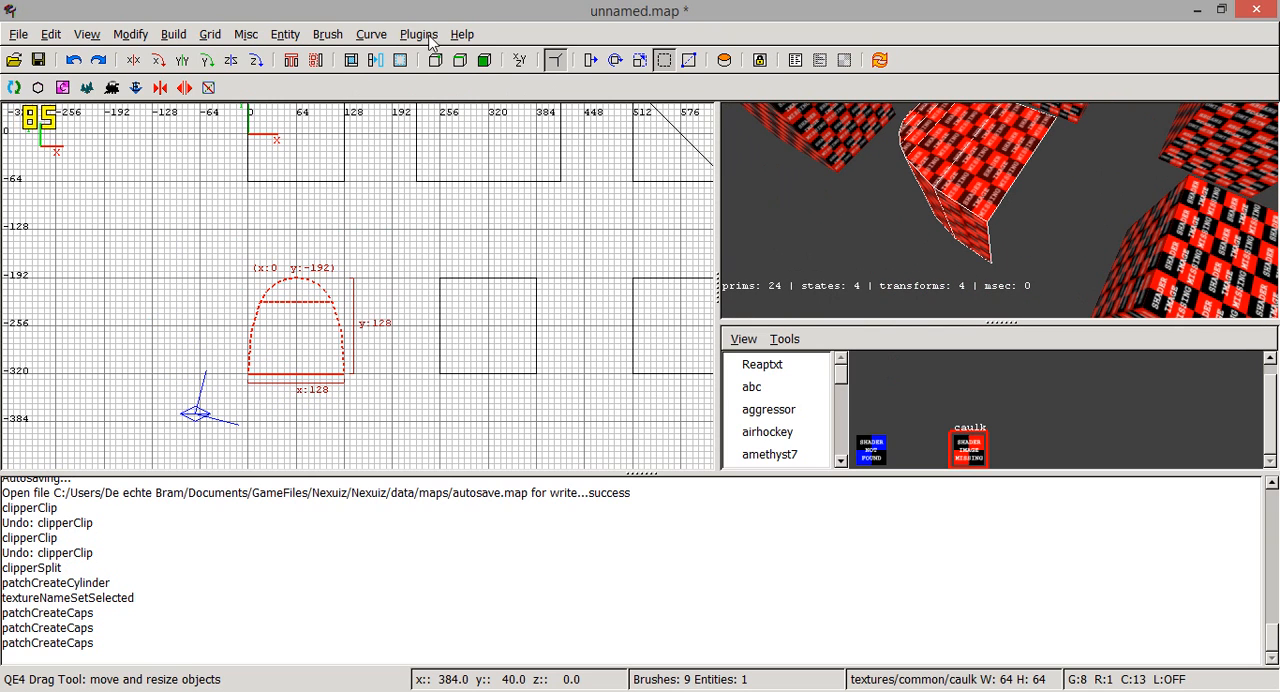
{"action": "left_click", "coordinate": [371, 34]}
{"action": "left_click", "coordinate": [464, 295]}
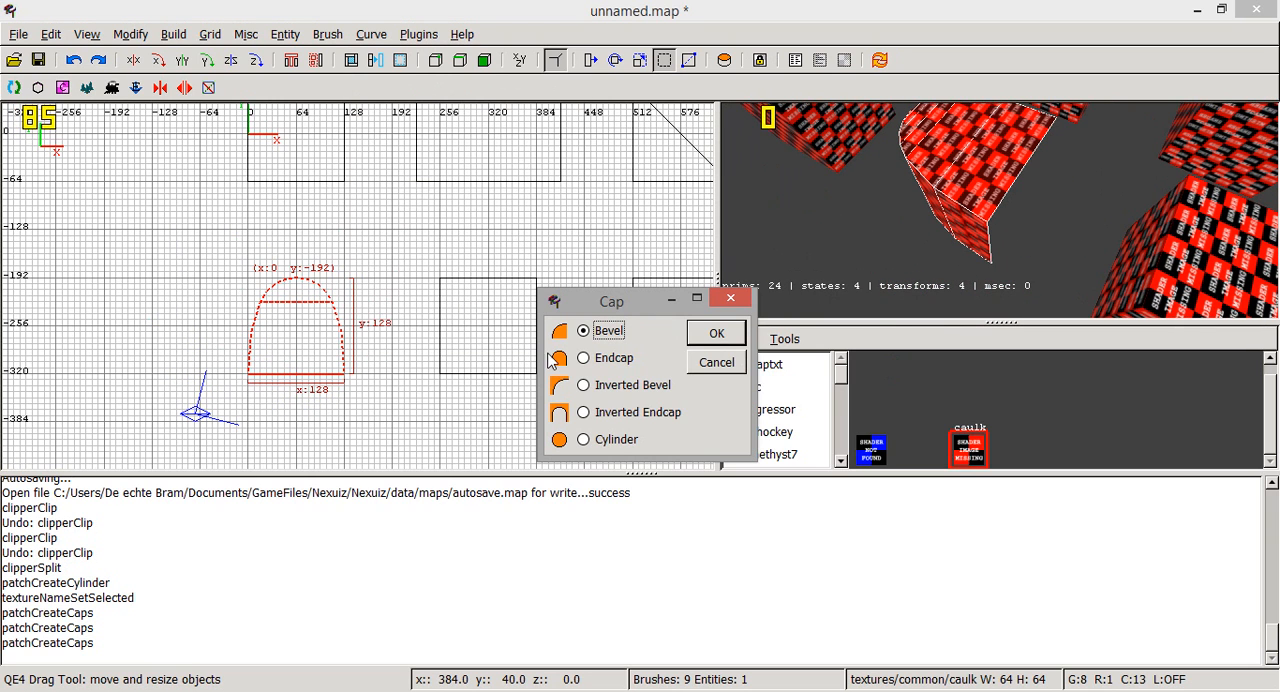
{"action": "left_click", "coordinate": [605, 410]}
{"action": "left_click", "coordinate": [880, 147]}
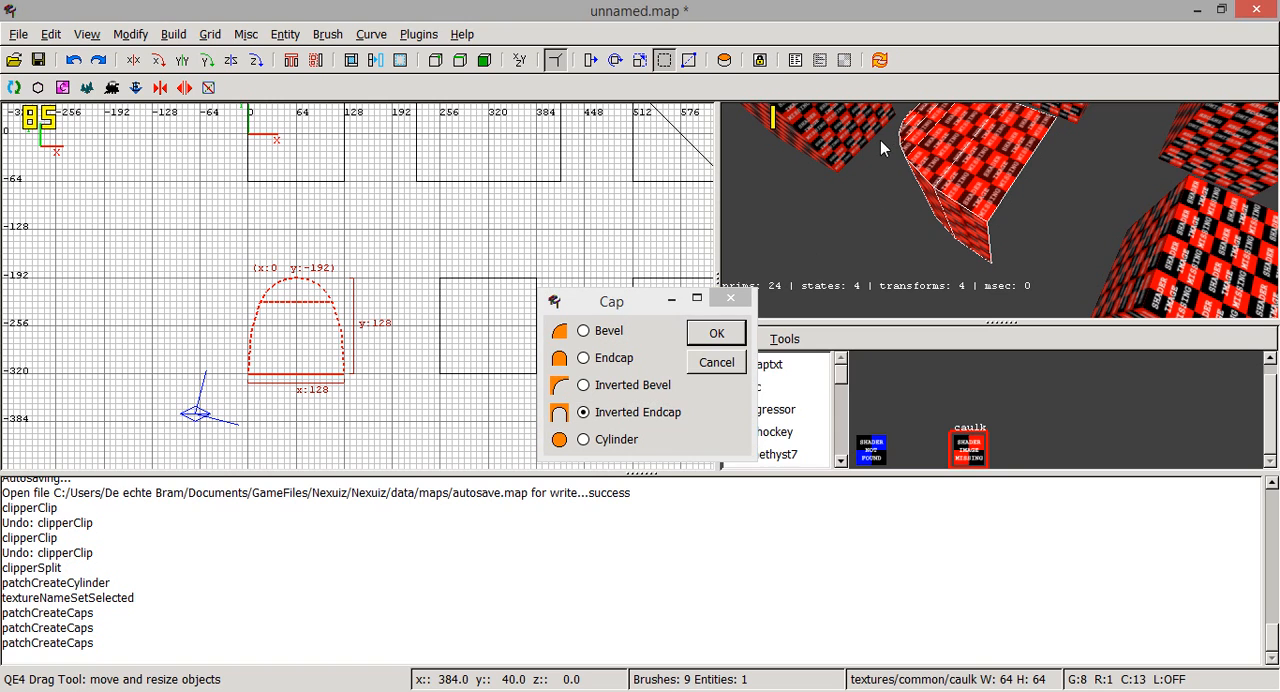
{"action": "left_click", "coordinate": [717, 334]}
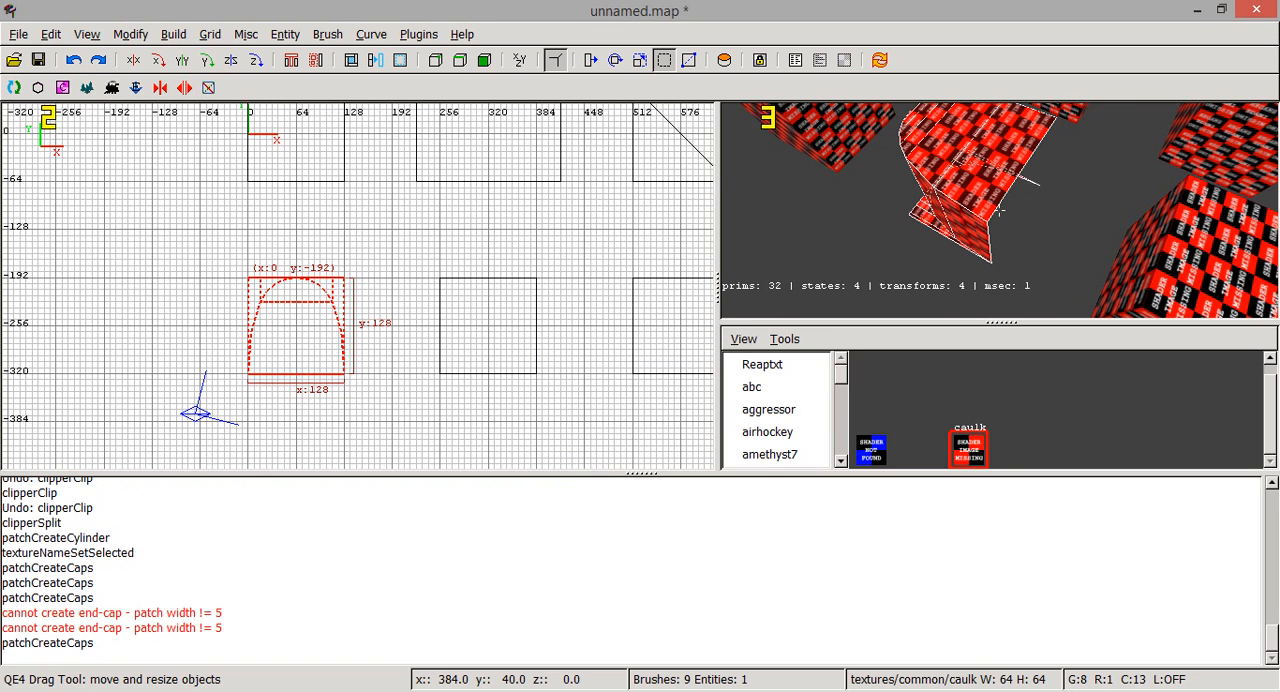
Step: Look over the end cap with its new inverted caps in 3D and deselect everything
{"action": "right_click", "coordinate": [836, 255]}
{"action": "key", "text": "Up"}
{"action": "key", "text": "Down"}
{"action": "key", "text": "Left"}
{"action": "right_click", "coordinate": [1000, 210]}
{"action": "key", "text": "Escape"}
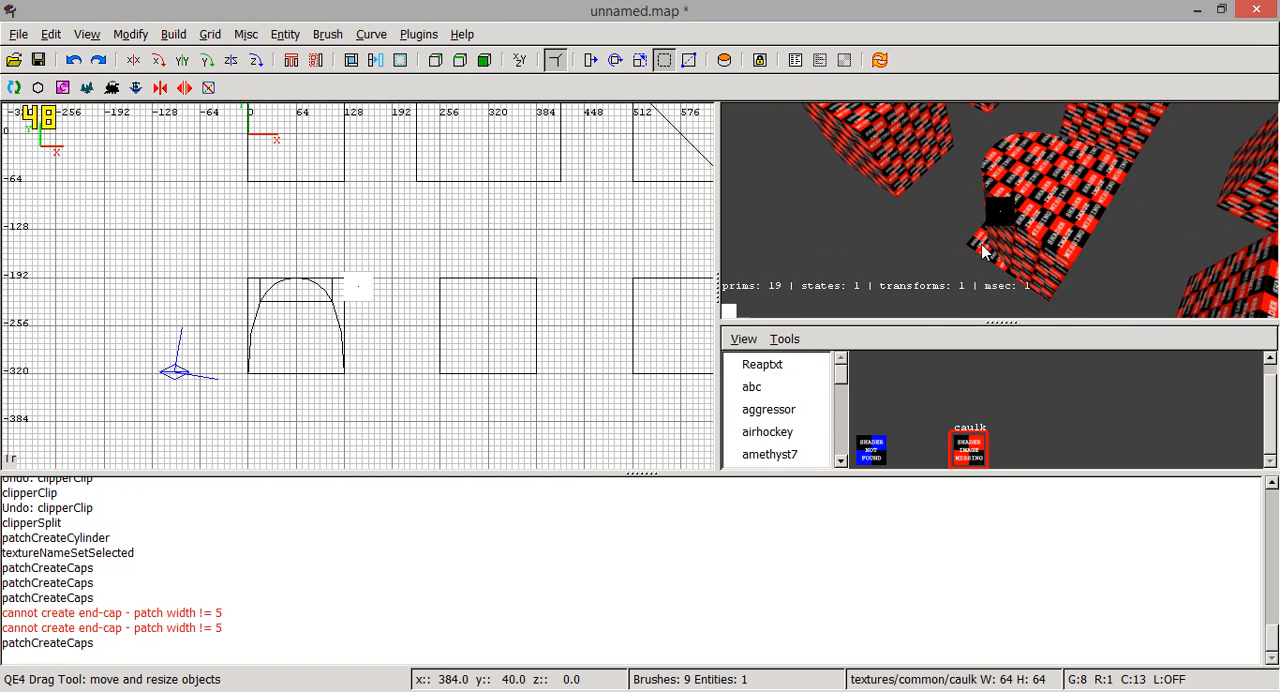
Step: Select the inverted endcap face around the arch in 3D, invert its patch matrix and deselect it
{"action": "left_click", "coordinate": [986, 250], "text": "shift"}
{"action": "right_click", "coordinate": [986, 250]}
{"action": "key", "text": "Up"}
{"action": "key", "text": "Left"}
{"action": "key", "text": "Up"}
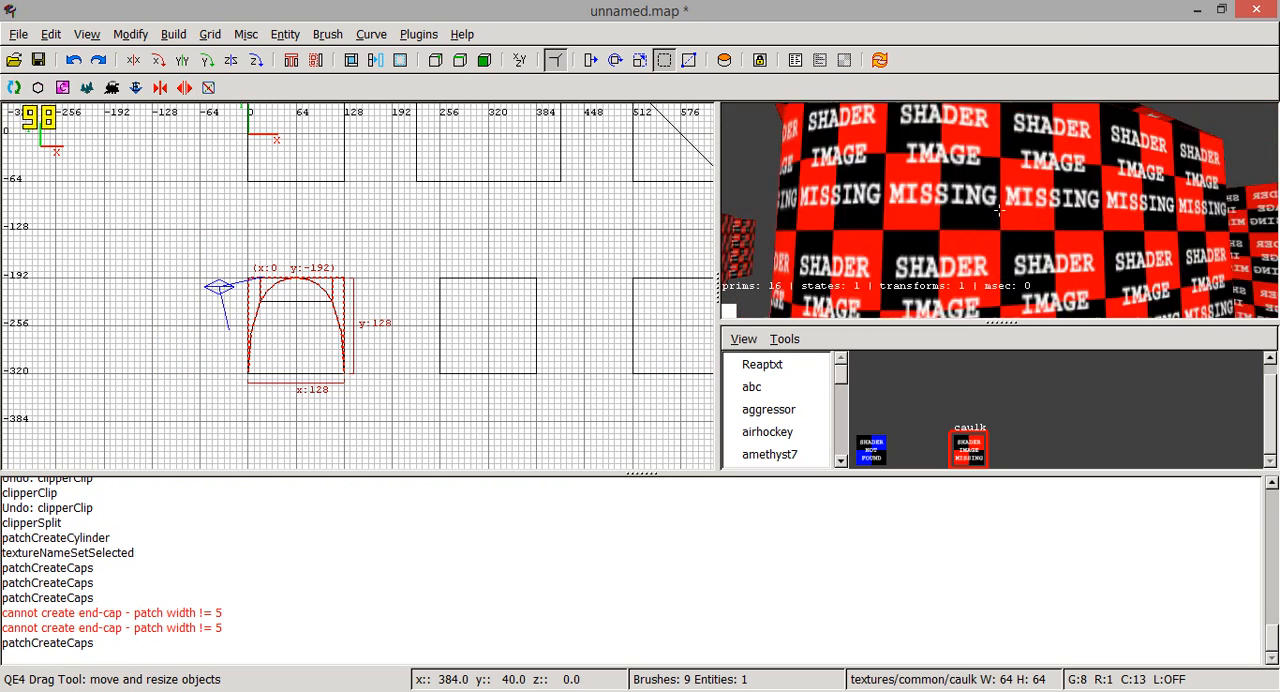
{"action": "key", "text": "Down"}
{"action": "right_click", "coordinate": [999, 210]}
{"action": "left_click", "coordinate": [971, 197], "text": "shift"}
{"action": "left_click", "coordinate": [391, 36]}
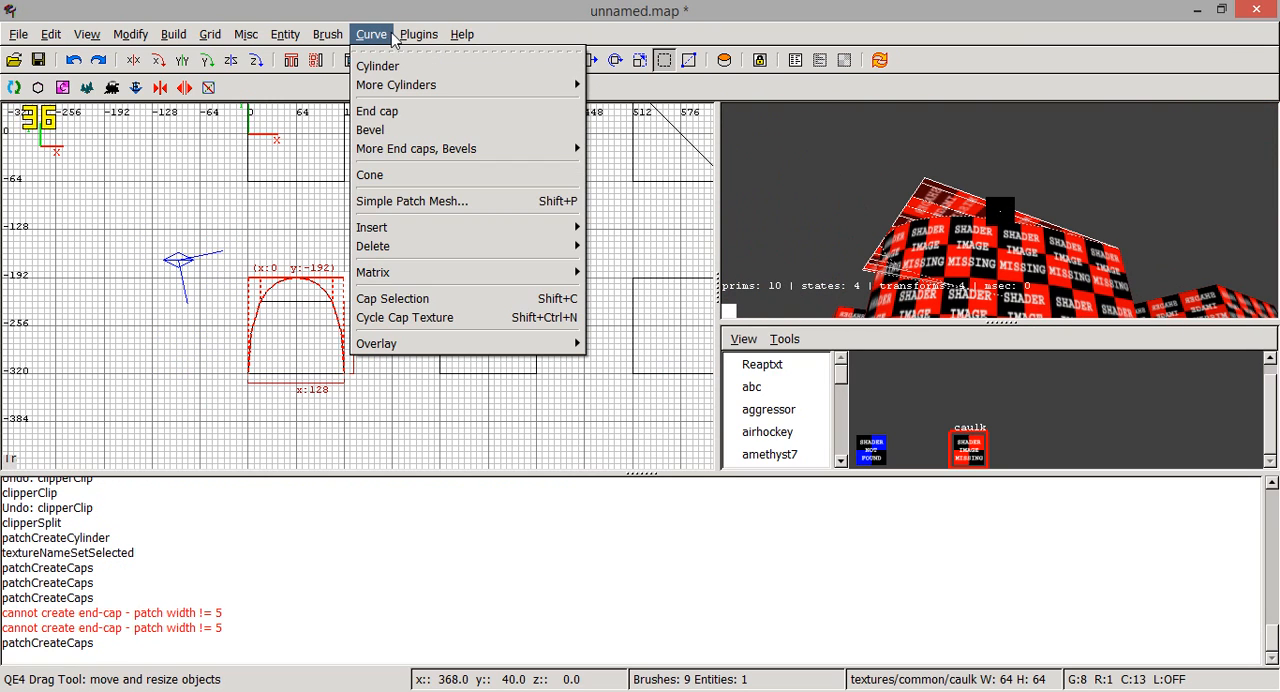
{"action": "mouse_move", "coordinate": [431, 272]}
{"action": "left_click", "coordinate": [612, 281]}
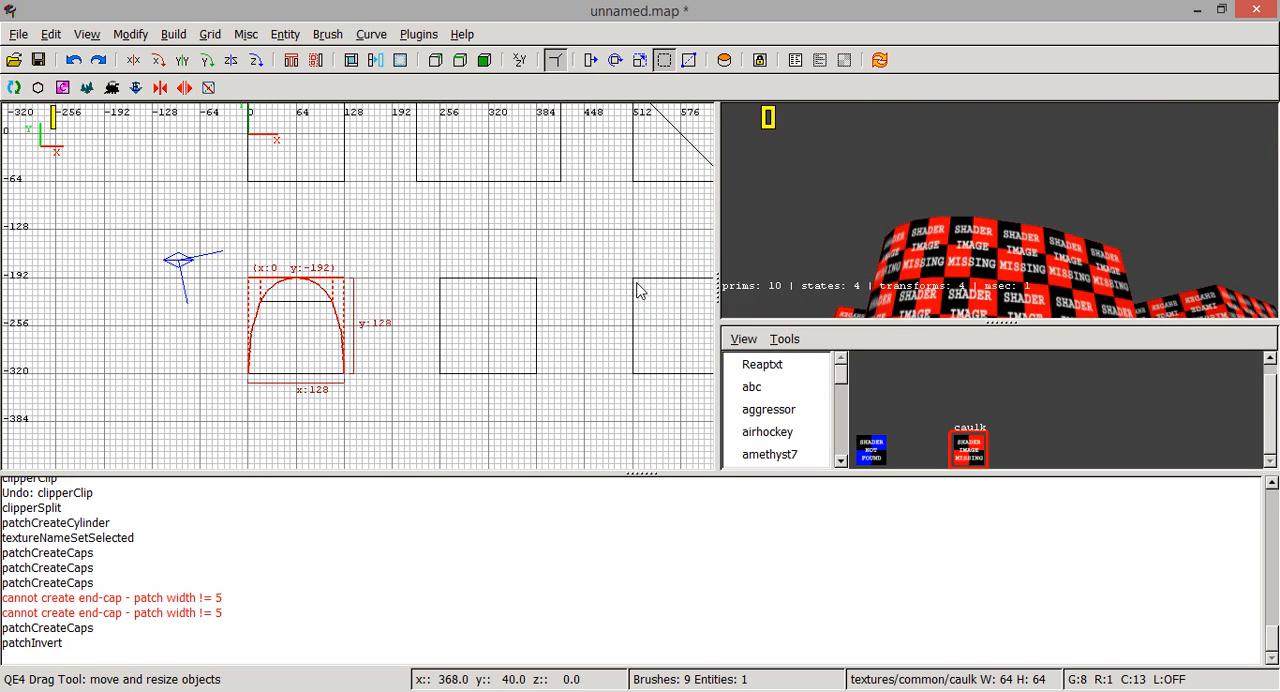
{"action": "key", "text": "Escape"}
Step: Compare the arch-shaped endcap face and the surrounding inverted endcap face by selecting them alternately in 3D
{"action": "key", "text": "Right"}
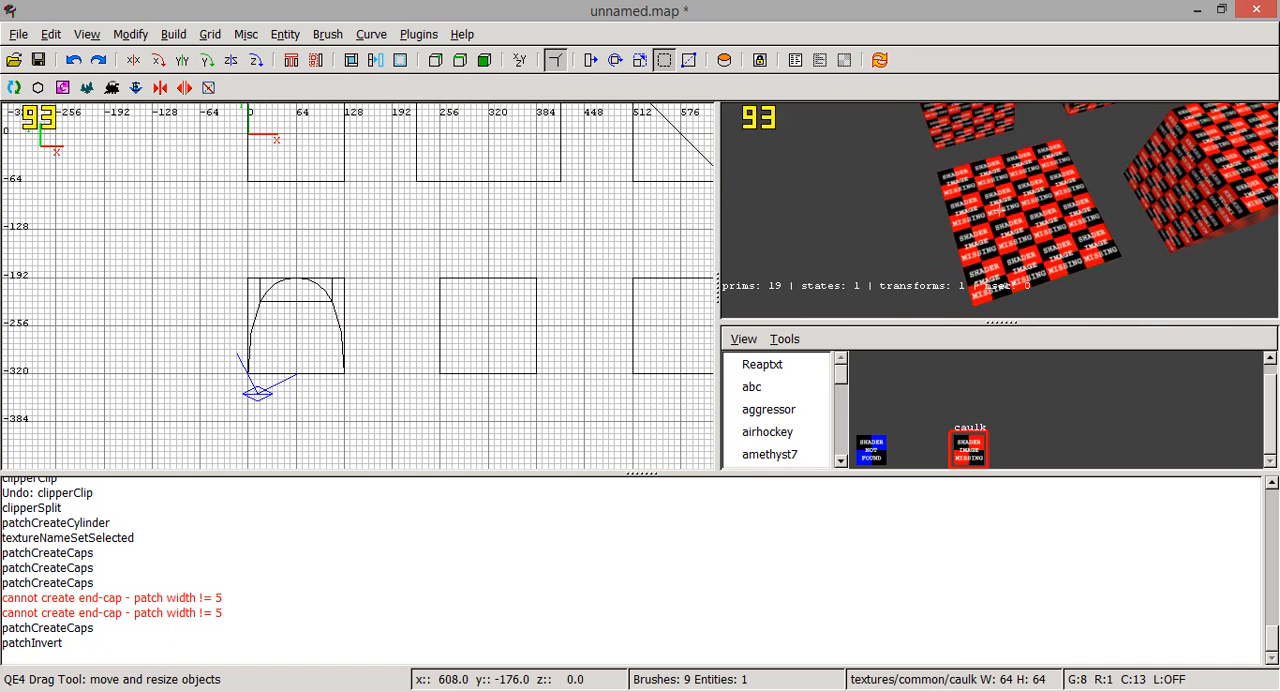
{"action": "right_click", "coordinate": [935, 225]}
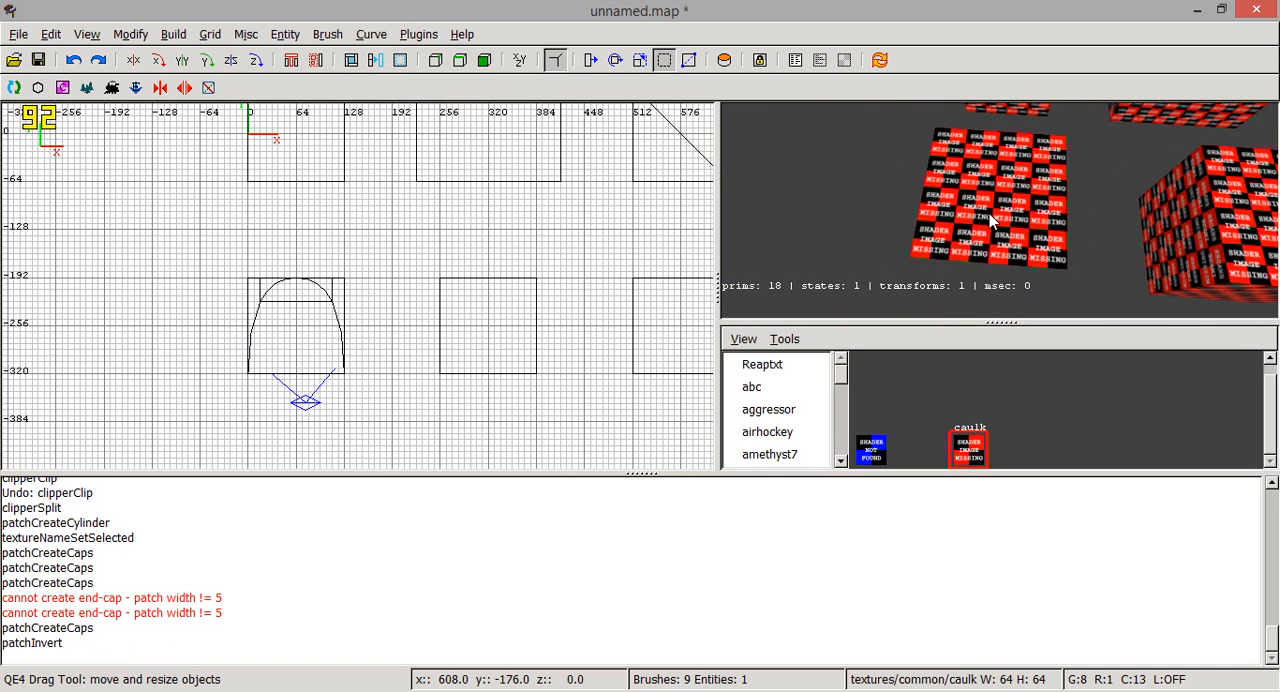
{"action": "left_click", "coordinate": [975, 210], "text": "shift"}
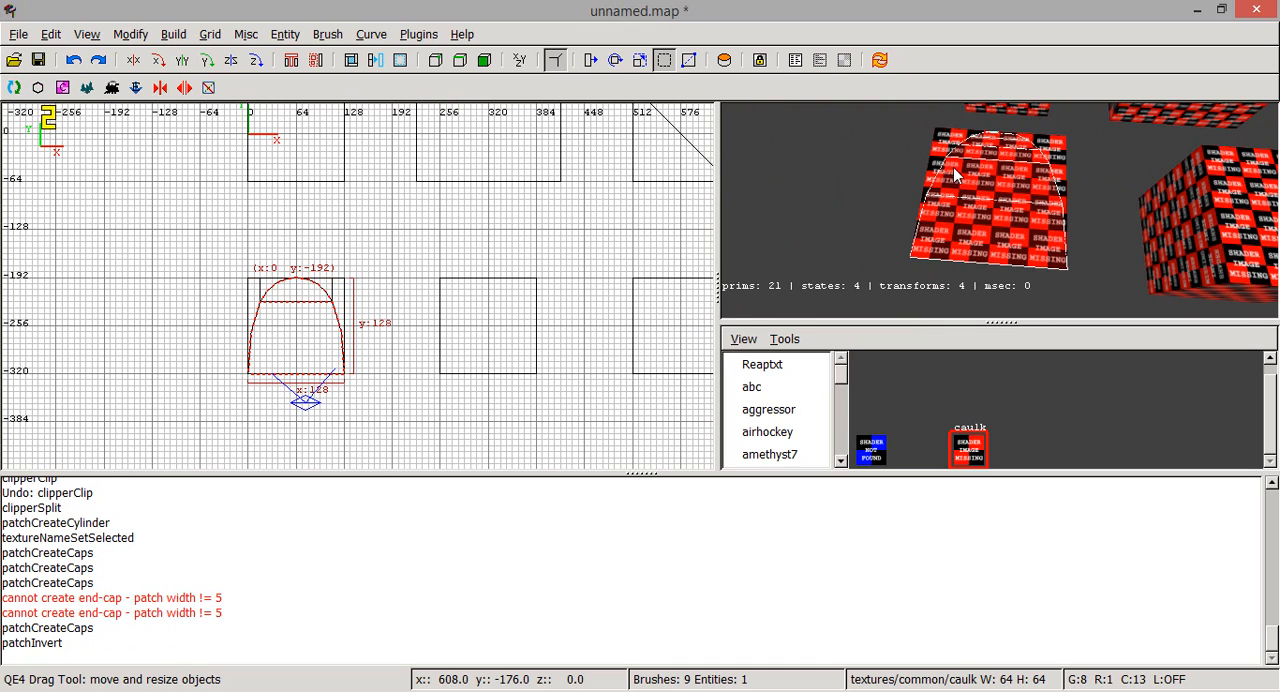
{"action": "left_click", "coordinate": [971, 177], "text": "shift"}
{"action": "left_click", "coordinate": [970, 177], "text": "shift"}
{"action": "left_click", "coordinate": [950, 161], "text": "shift"}
{"action": "left_click", "coordinate": [999, 189], "text": "shift"}
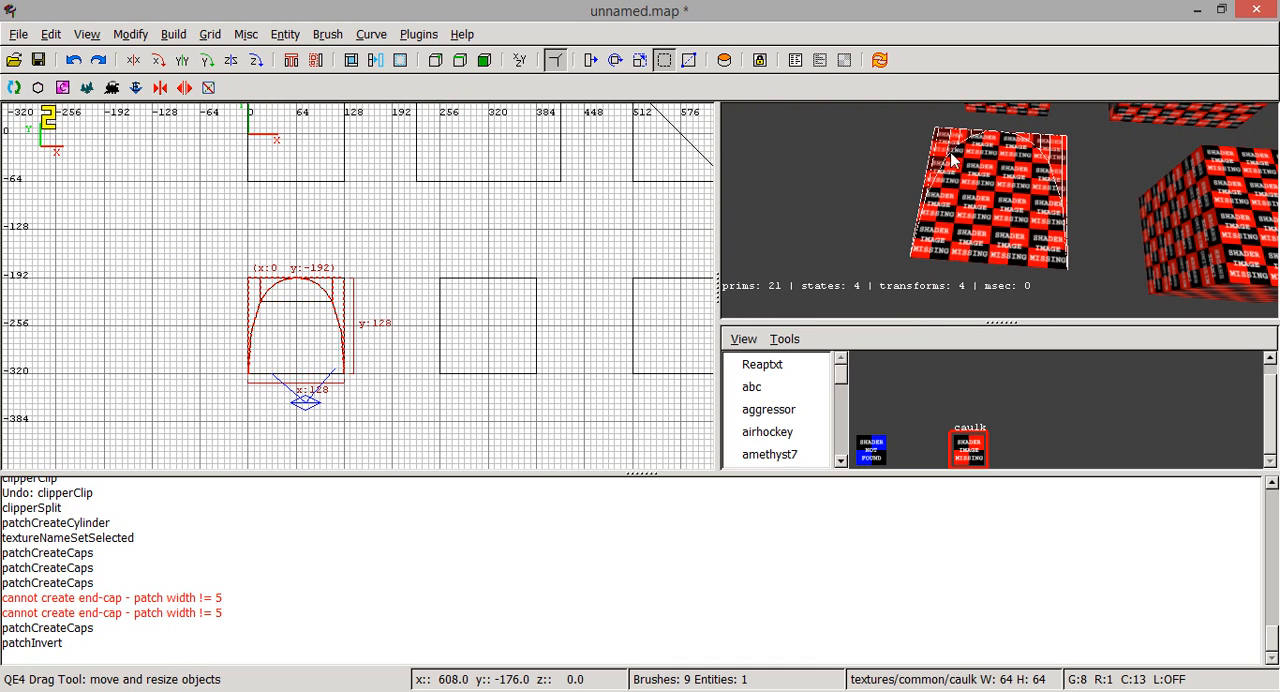
{"action": "left_click", "coordinate": [950, 153], "text": "shift"}
{"action": "left_click", "coordinate": [972, 172], "text": "shift"}
{"action": "left_click", "coordinate": [951, 153], "text": "shift"}
{"action": "left_click", "coordinate": [969, 171], "text": "shift"}
{"action": "left_click", "coordinate": [949, 148], "text": "shift"}
{"action": "left_click", "coordinate": [965, 158], "text": "shift"}
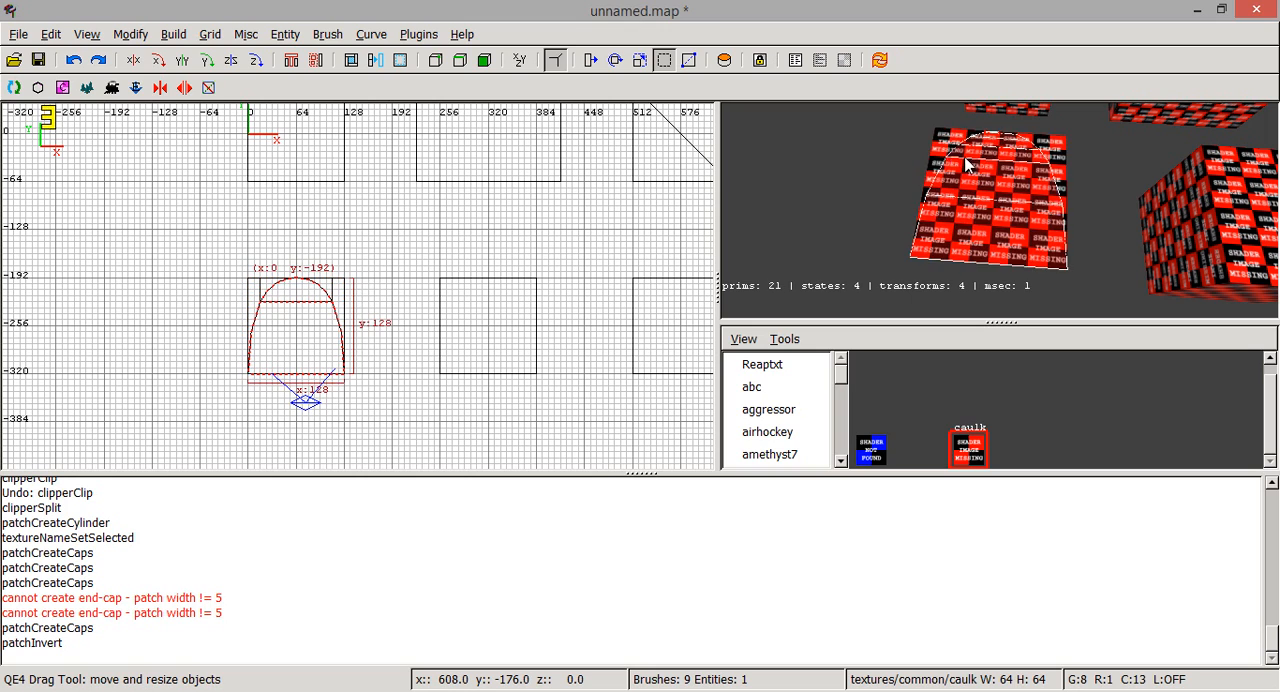
{"action": "left_click", "coordinate": [948, 148], "text": "shift"}
{"action": "left_click", "coordinate": [975, 174], "text": "shift"}
{"action": "left_click", "coordinate": [972, 172], "text": "shift"}
{"action": "left_click", "coordinate": [950, 153], "text": "shift"}
{"action": "left_click", "coordinate": [951, 185], "text": "shift"}
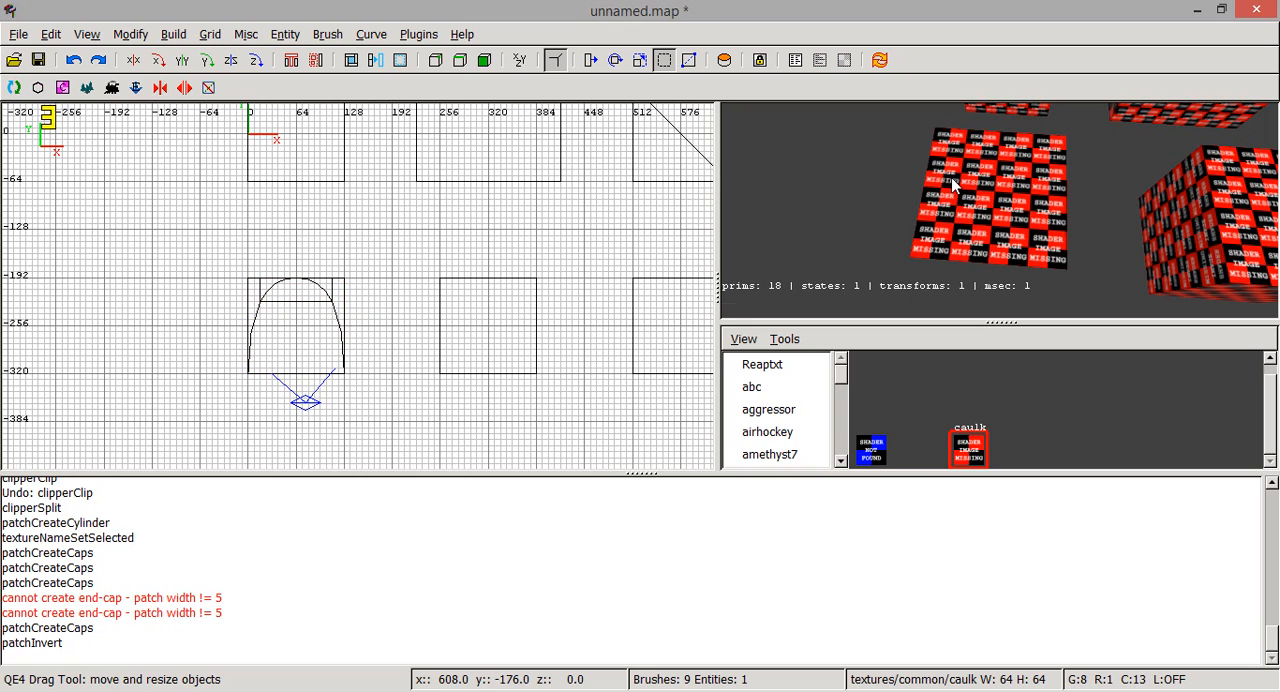
Step: Select the arch-shaped endcap face that fills the opening and delete it
{"action": "left_click", "coordinate": [990, 225], "text": "shift"}
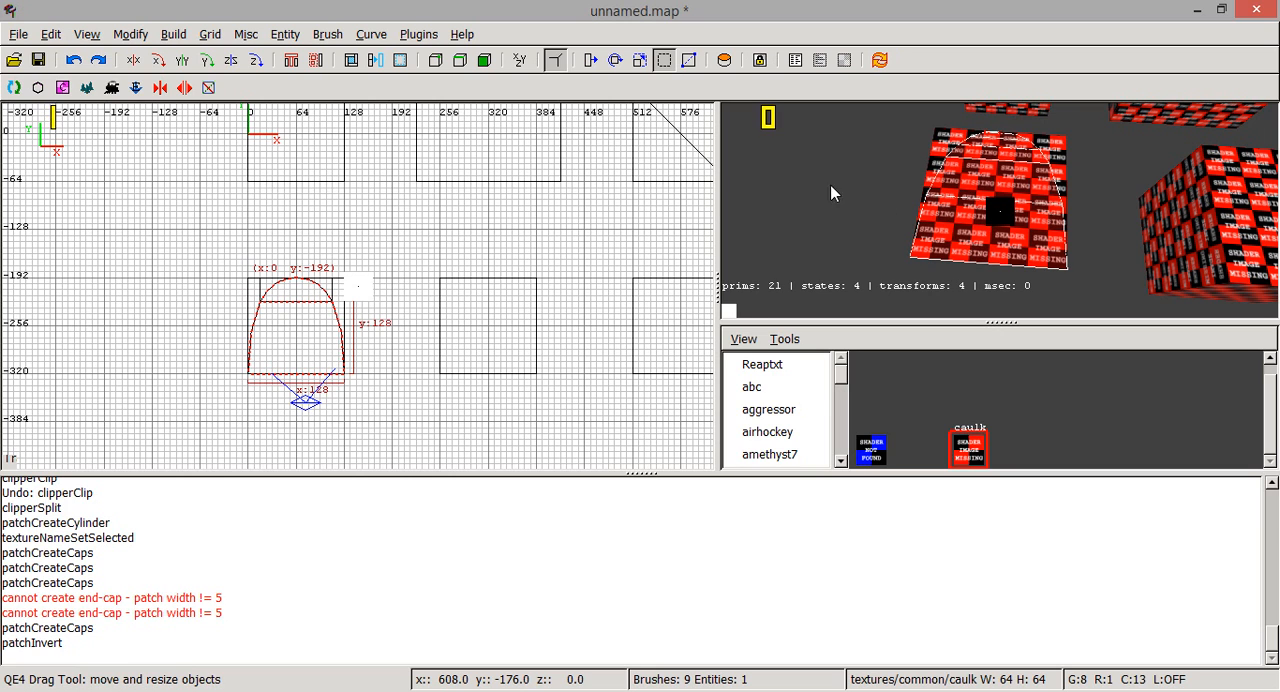
{"action": "key", "text": "Delete"}
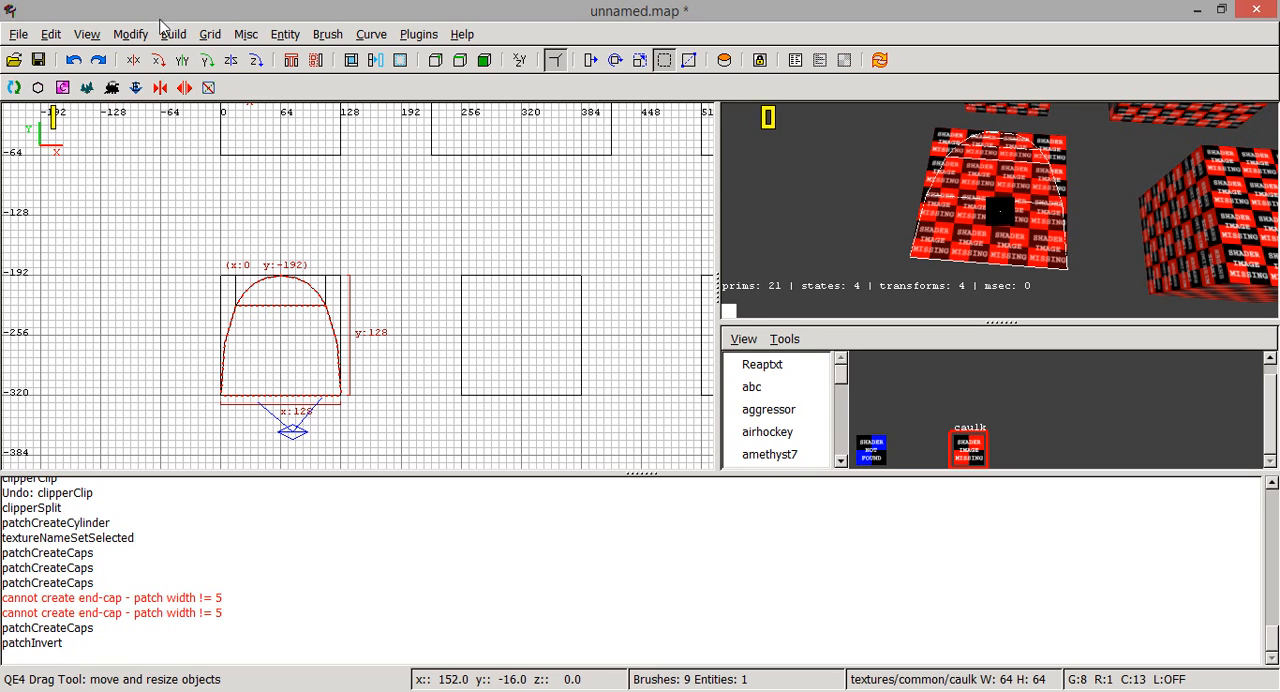
{"action": "left_click", "coordinate": [52, 34]}
{"action": "left_click", "coordinate": [86, 211]}
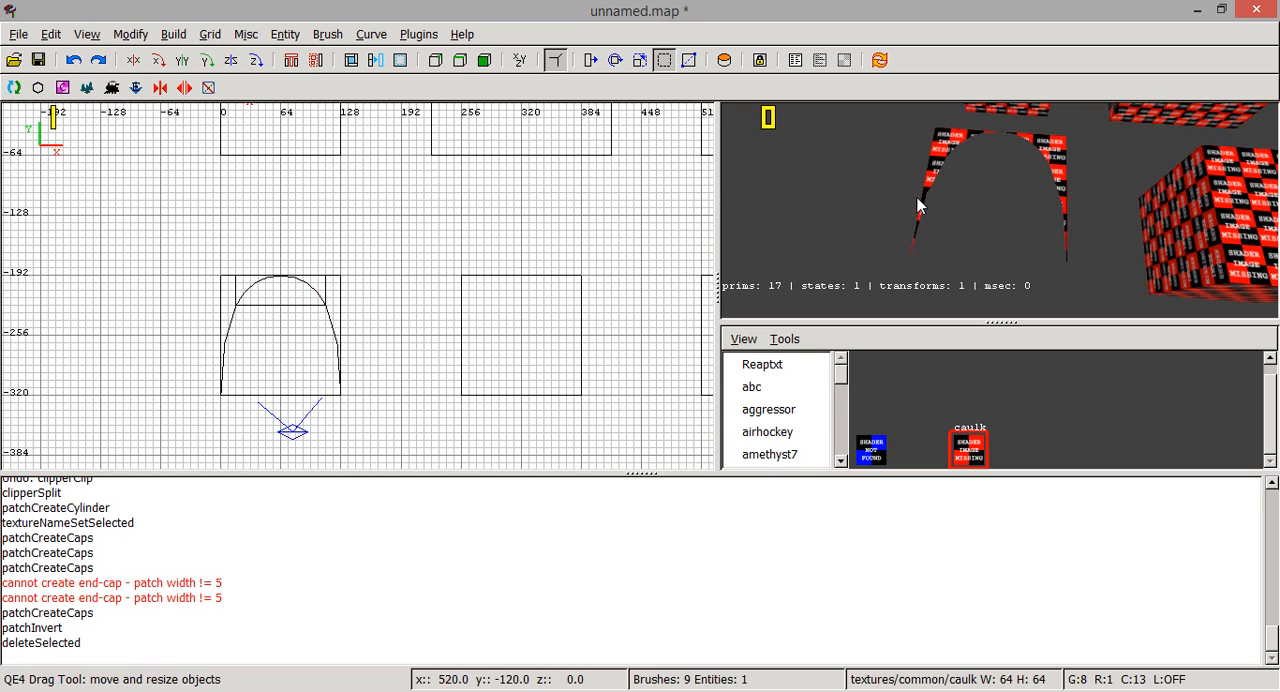
Step: Select the curved end cap patch, invert its matrix so it faces the inside of the arch, and deselect it
{"action": "right_click", "coordinate": [914, 206]}
{"action": "key", "text": "Right"}
{"action": "right_click", "coordinate": [920, 200]}
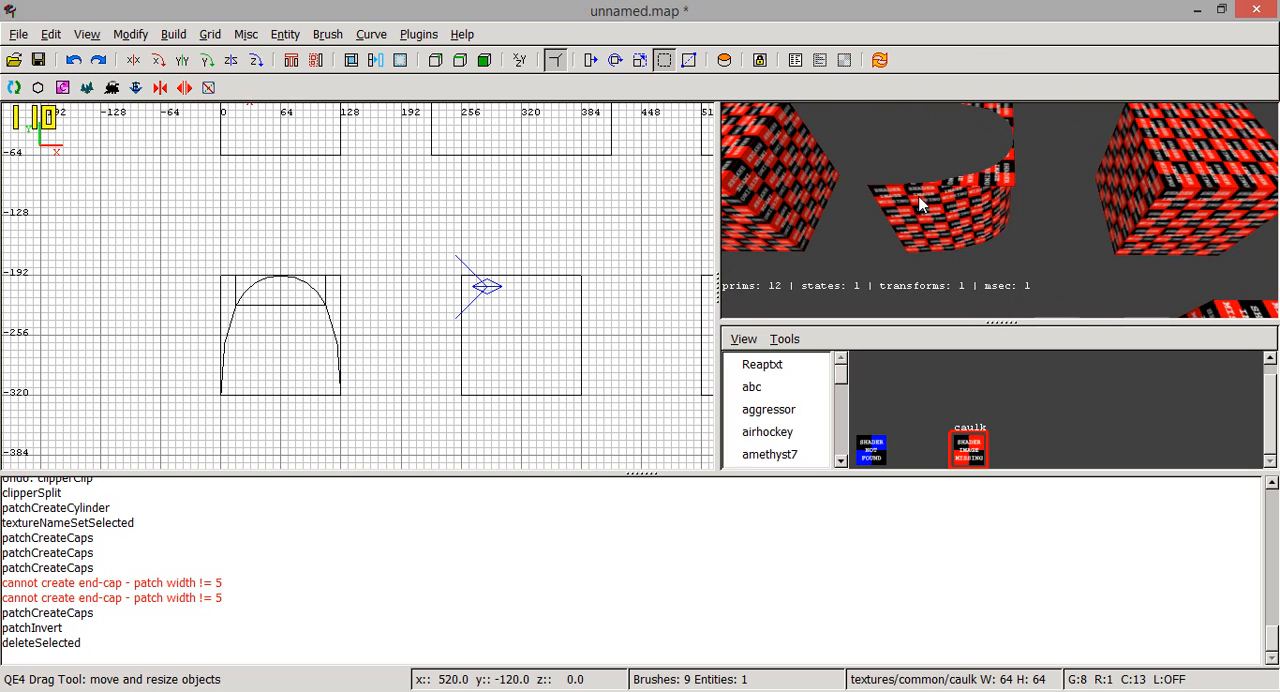
{"action": "left_click", "coordinate": [963, 208], "text": "shift"}
{"action": "left_click", "coordinate": [210, 34]}
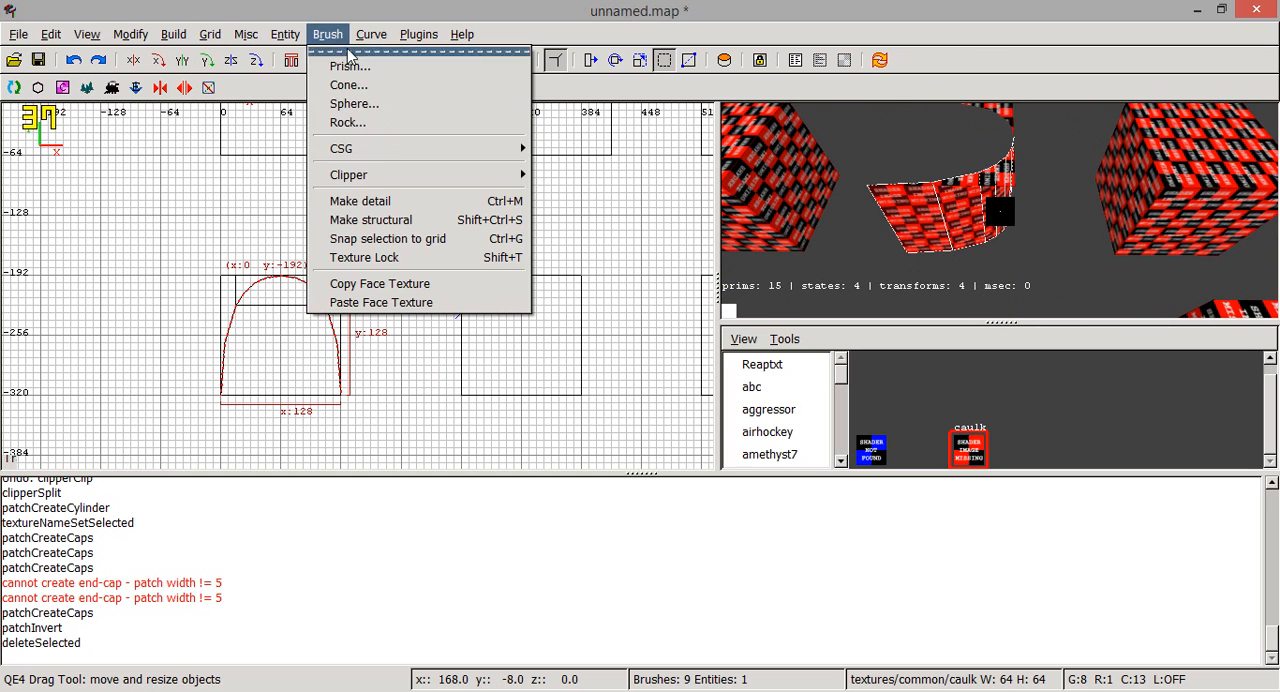
{"action": "mouse_move", "coordinate": [436, 272]}
{"action": "left_click", "coordinate": [637, 285]}
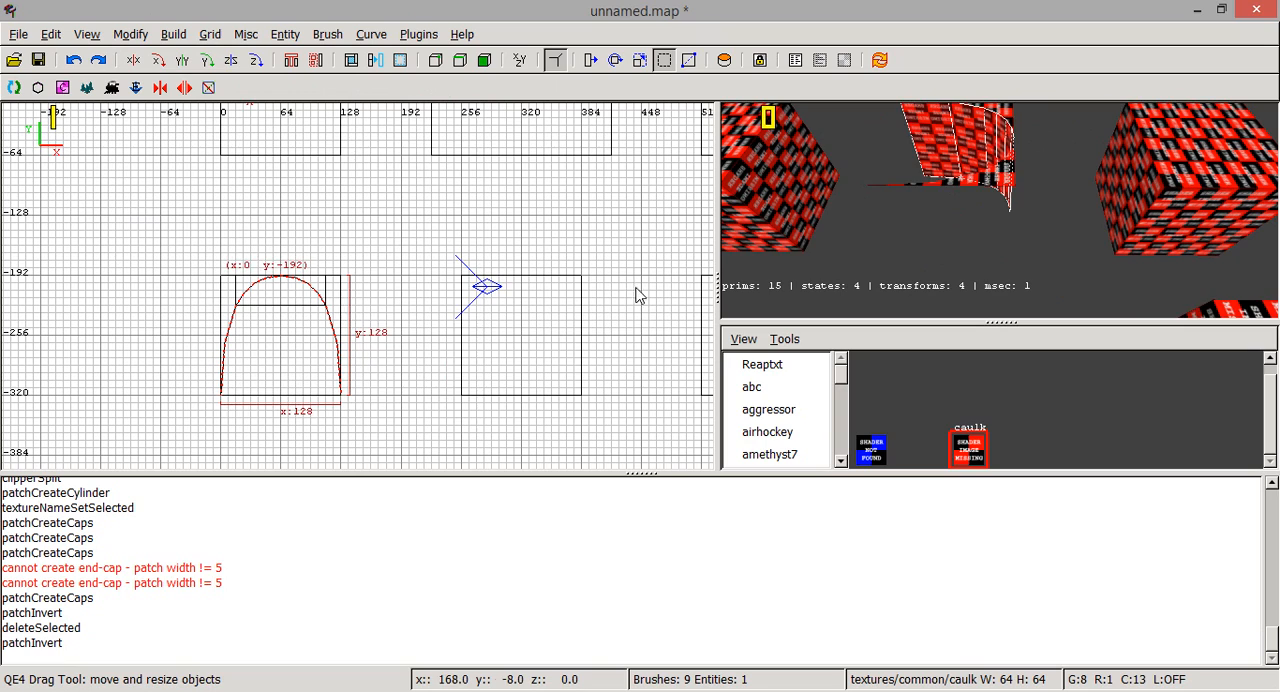
{"action": "key", "text": "Escape"}
Step: Examine the arch in 3D from the front, below and at a distance to check its inner surface
{"action": "right_click", "coordinate": [999, 210]}
{"action": "key", "text": "Up"}
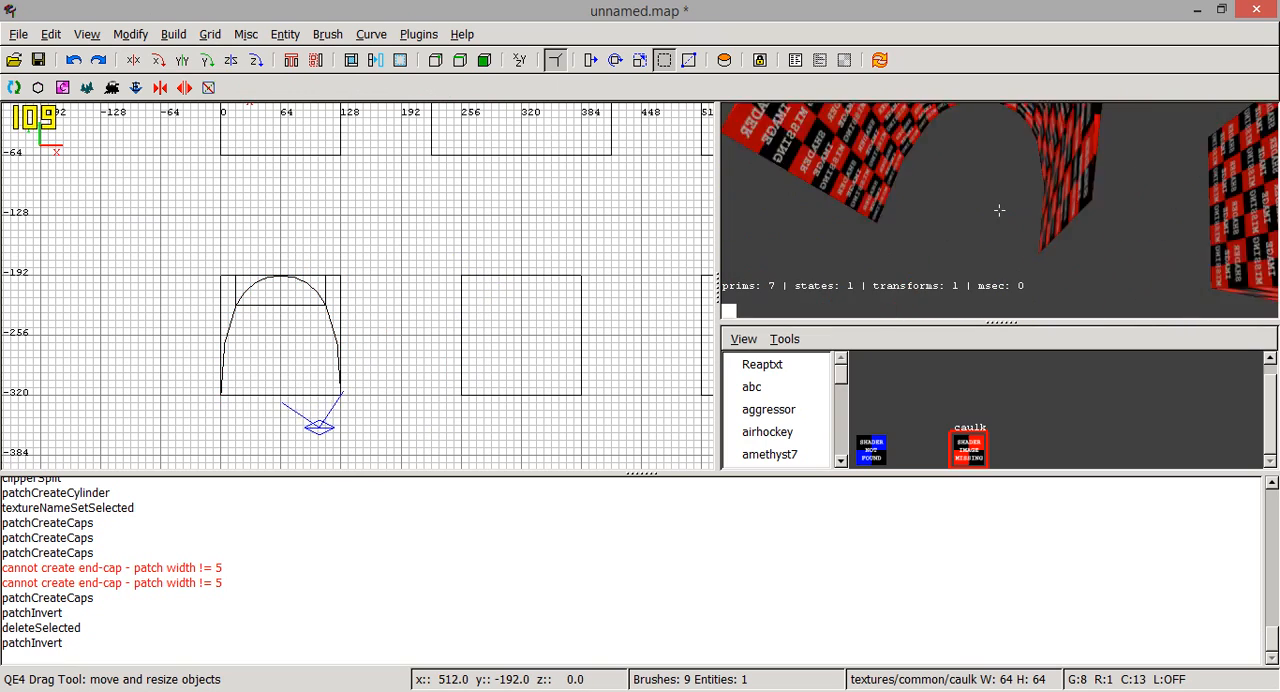
{"action": "key", "text": "Down"}
{"action": "key", "text": "Up"}
{"action": "key", "text": "Left"}
{"action": "key", "text": "Down"}
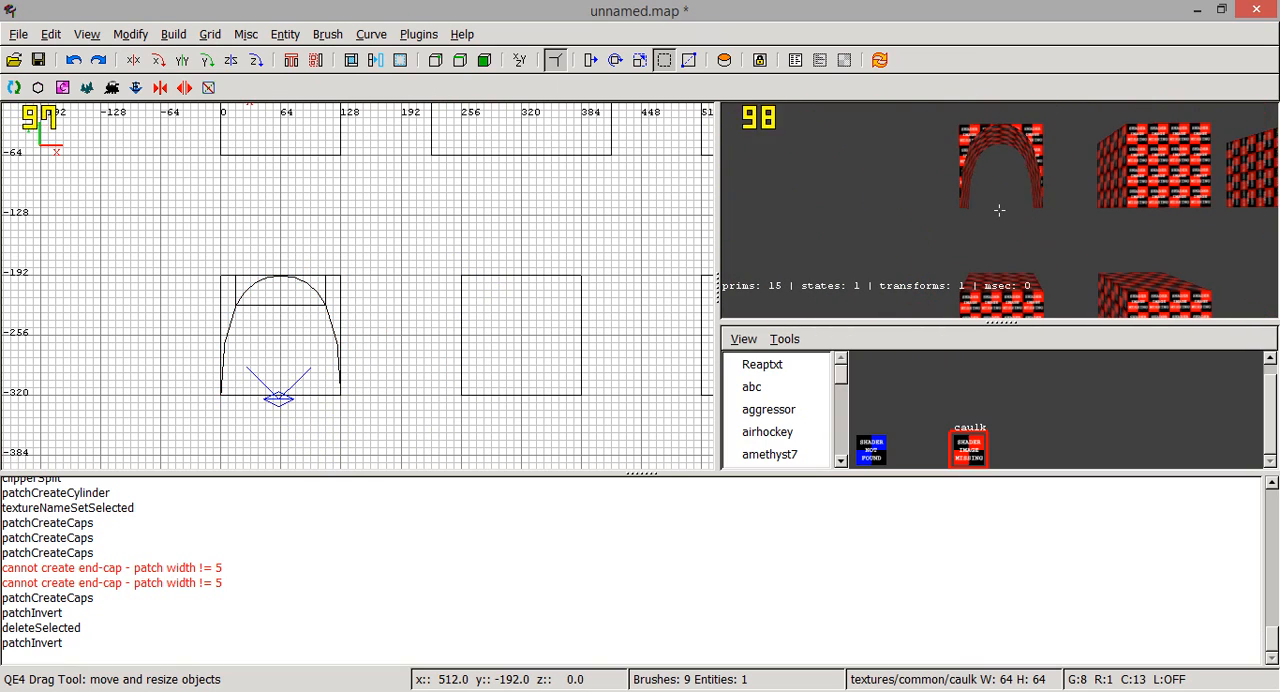
{"action": "key", "text": "Up"}
{"action": "right_click", "coordinate": [999, 210]}
Step: Draw a 120 by 128 brush at x 128, y -192 directly beside the arch and check it in 3D
{"action": "scroll", "coordinate": [380, 272], "scroll_direction": "up", "scroll_amount": 1}
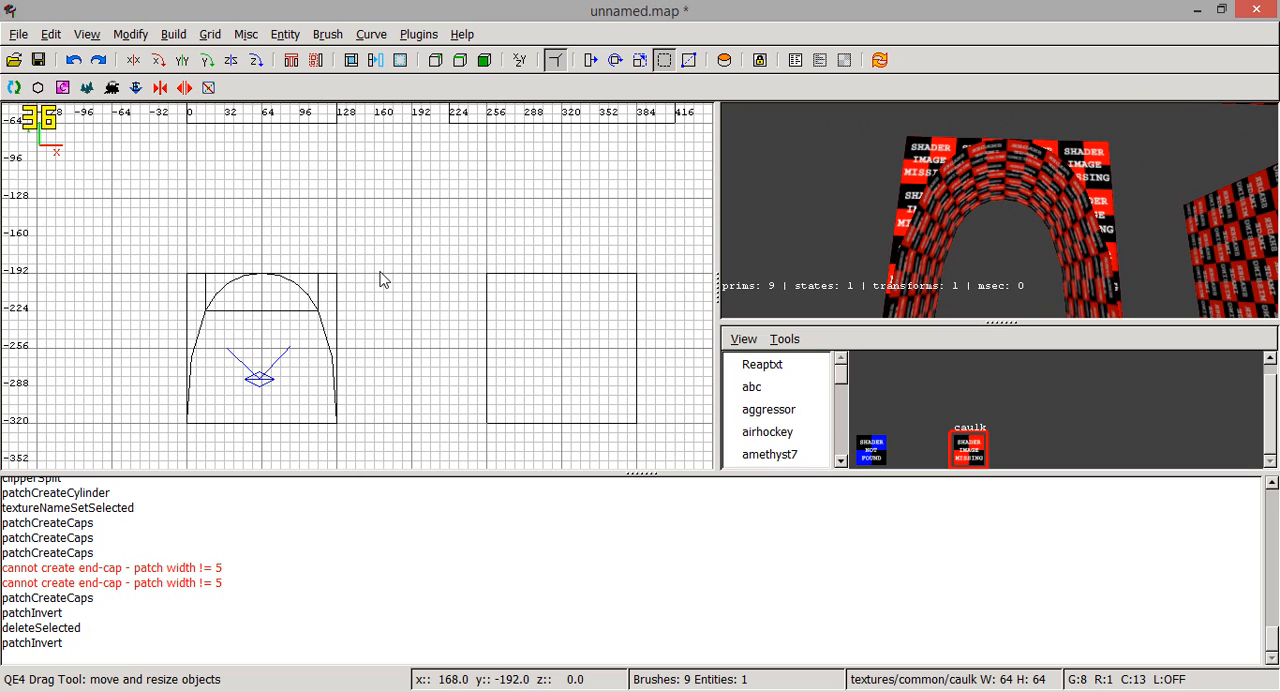
{"action": "mouse_move", "coordinate": [340, 280]}
{"action": "left_mouse_down"}
{"action": "mouse_move", "coordinate": [474, 394]}
{"action": "mouse_move", "coordinate": [480, 422]}
{"action": "left_mouse_up"}
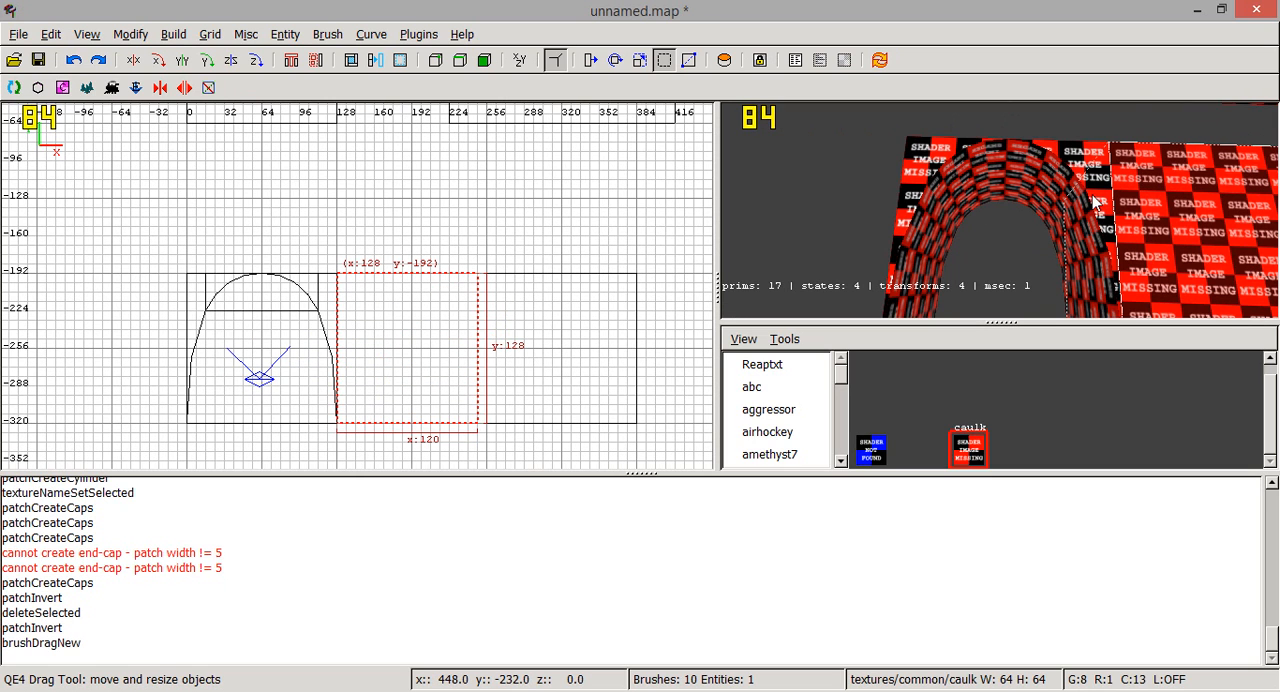
{"action": "right_click", "coordinate": [999, 210]}
{"action": "key", "text": "Right"}
{"action": "key", "text": "Left"}
{"action": "key", "text": "Right"}
{"action": "key", "text": "Down"}
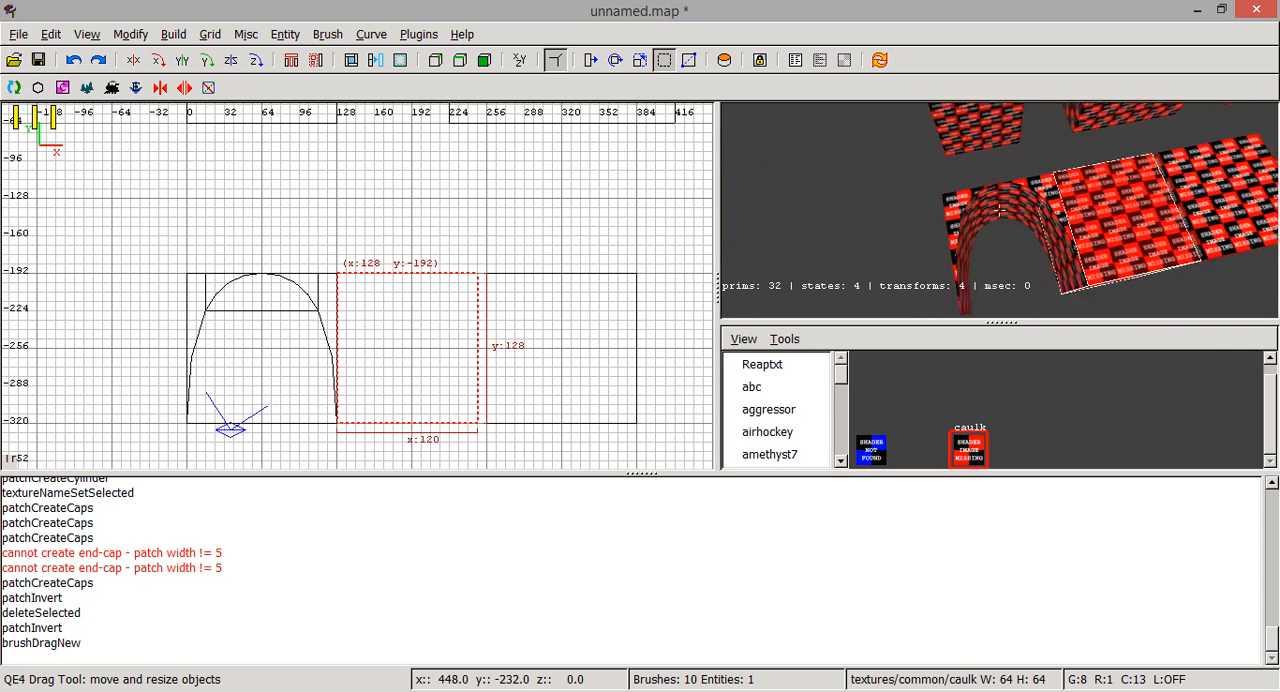
{"action": "key", "text": "Left"}
{"action": "key", "text": "Right"}
{"action": "right_click", "coordinate": [1078, 207]}
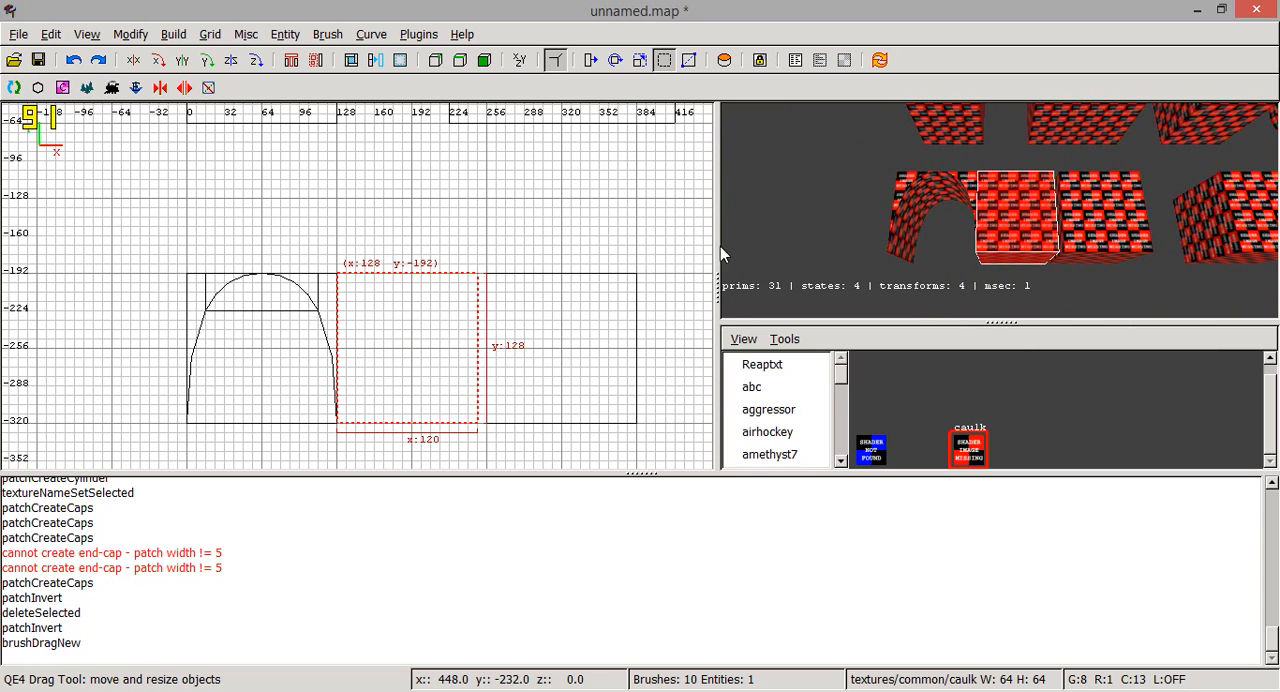
Step: Undo the creation of the brush directly beside the arch
{"action": "left_click", "coordinate": [73, 60]}
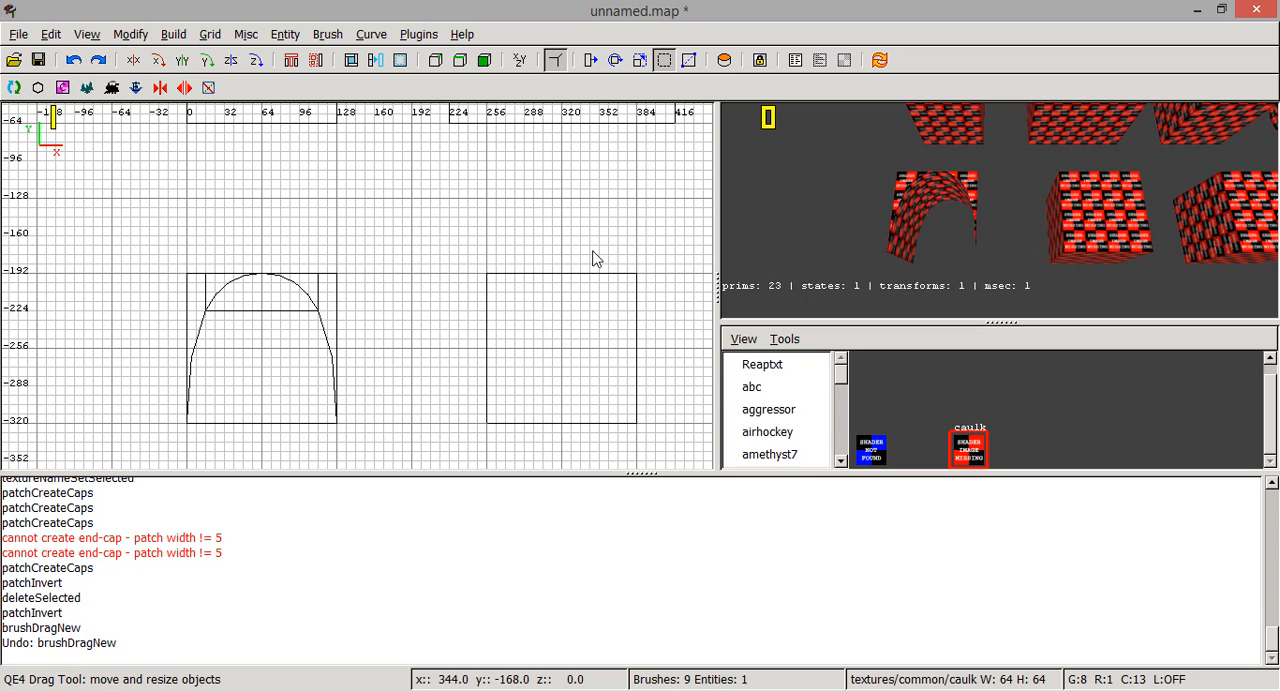
Step: Convert the 128 by 128 brush at x 256, y -192 into a bevel curve and check it in 3D
{"action": "right_click", "coordinate": [1051, 244]}
{"action": "key", "text": "Right"}
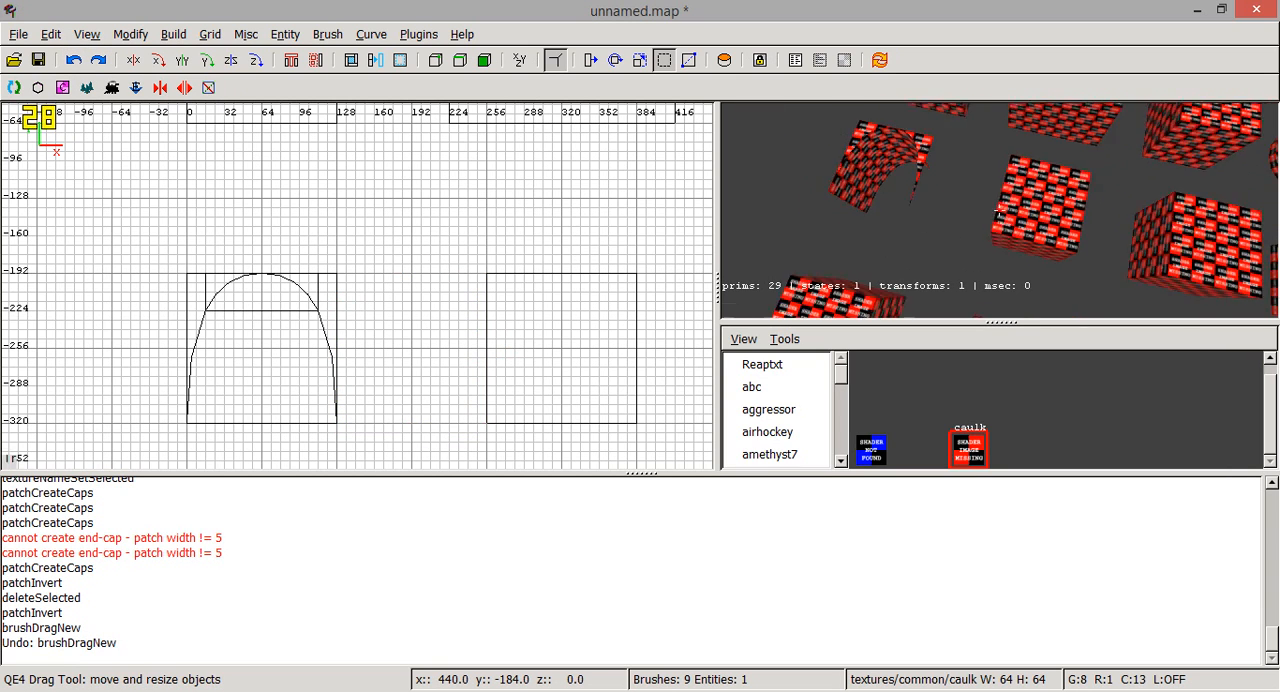
{"action": "key", "text": "Up"}
{"action": "right_click", "coordinate": [1058, 240]}
{"action": "left_click", "coordinate": [1004, 214], "text": "shift"}
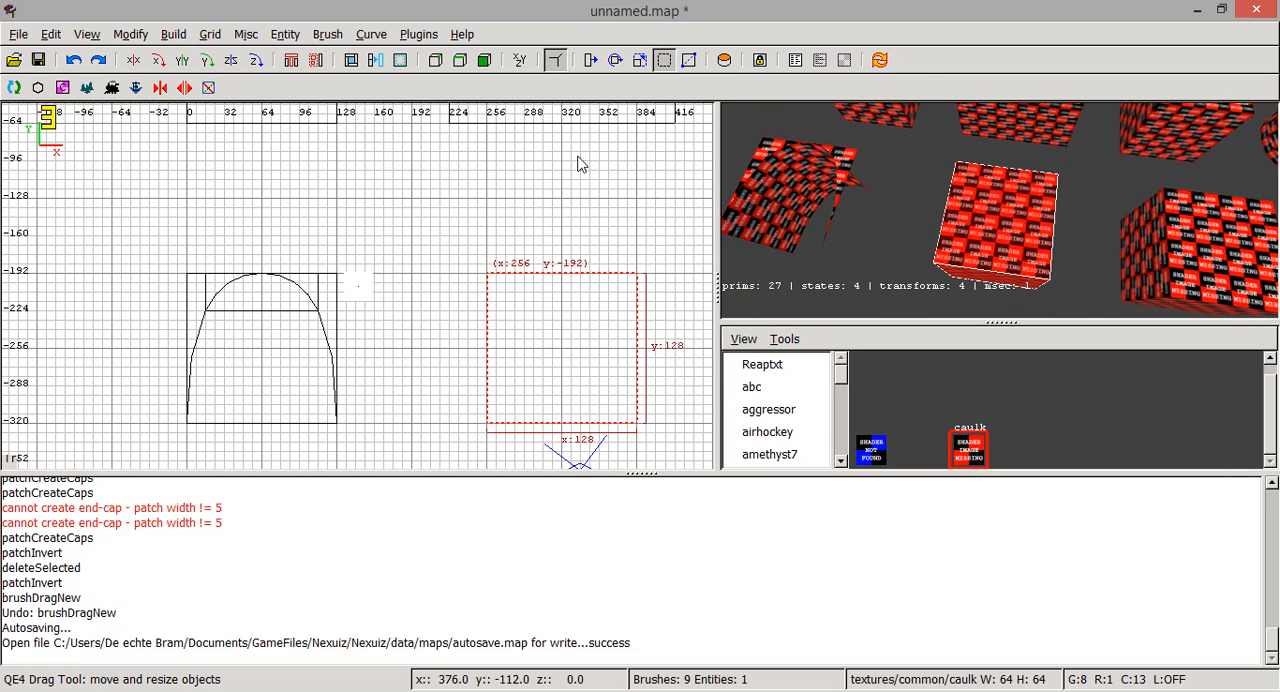
{"action": "left_click", "coordinate": [370, 34]}
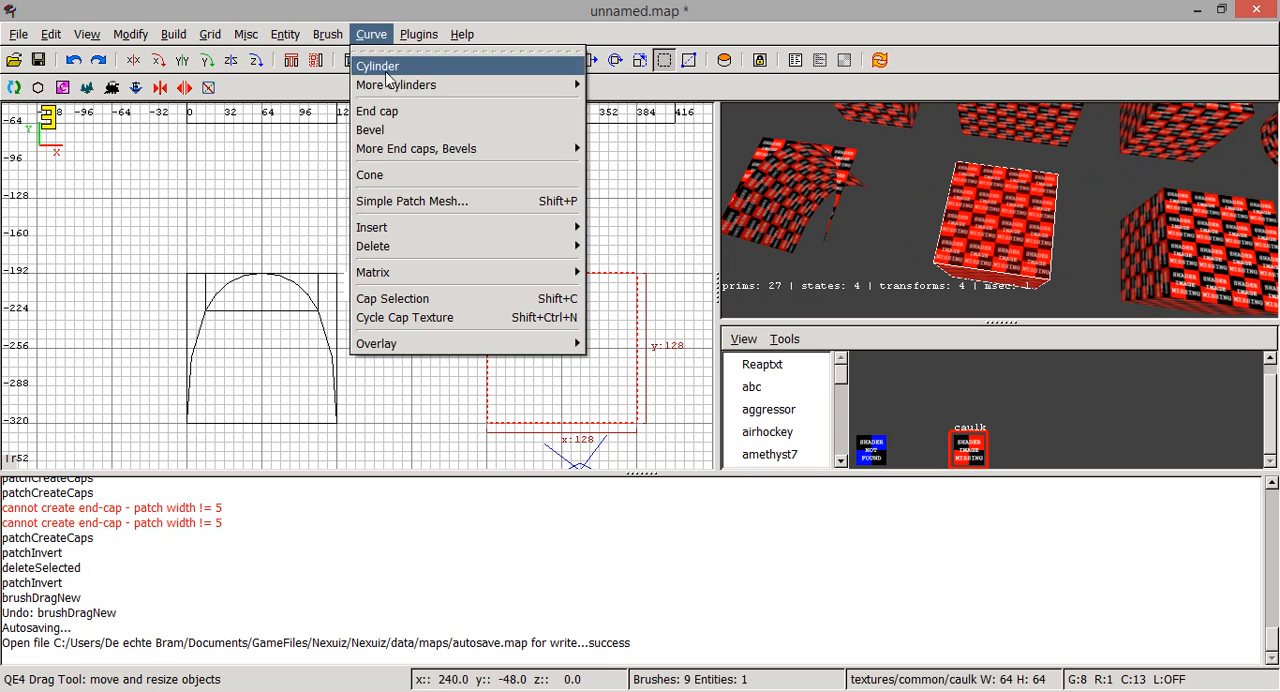
{"action": "left_click", "coordinate": [397, 133]}
{"action": "right_click", "coordinate": [828, 199]}
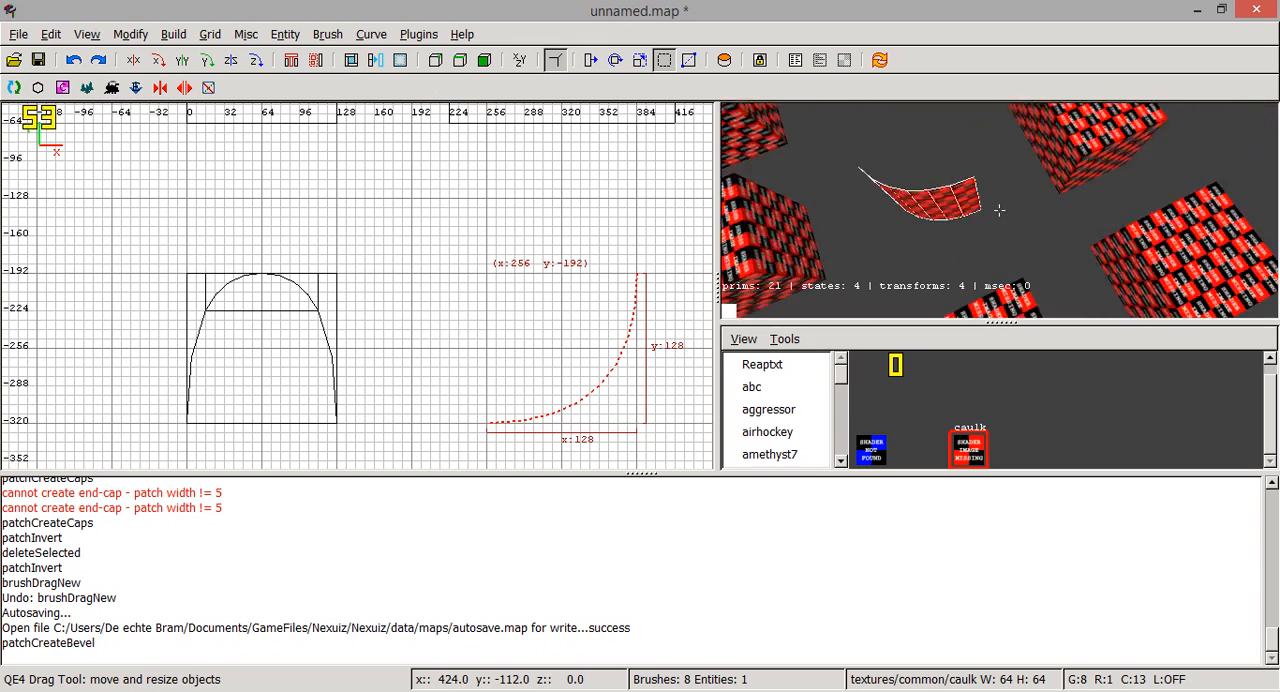
{"action": "right_click", "coordinate": [1080, 234]}
Step: Cap the selected bevel curve using the Bevel cap type and check the caps in 3D
{"action": "left_click", "coordinate": [370, 34]}
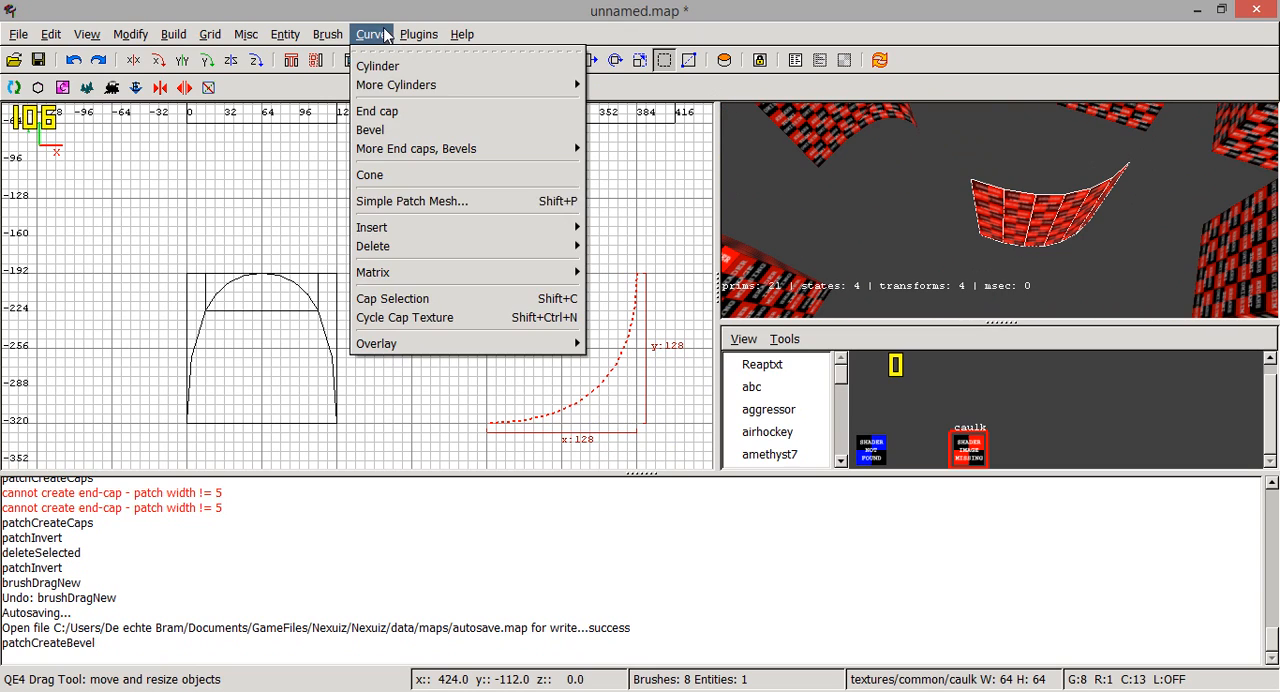
{"action": "left_click", "coordinate": [418, 299]}
{"action": "left_click", "coordinate": [711, 331]}
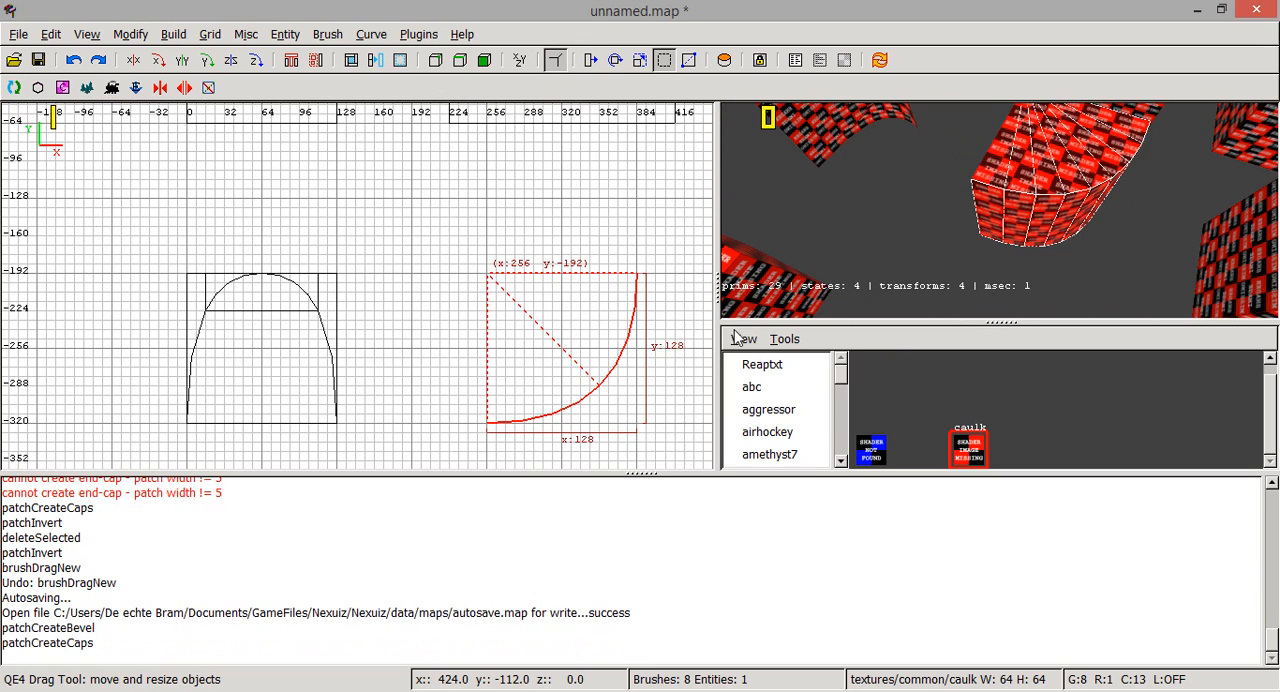
{"action": "key", "text": "Up"}
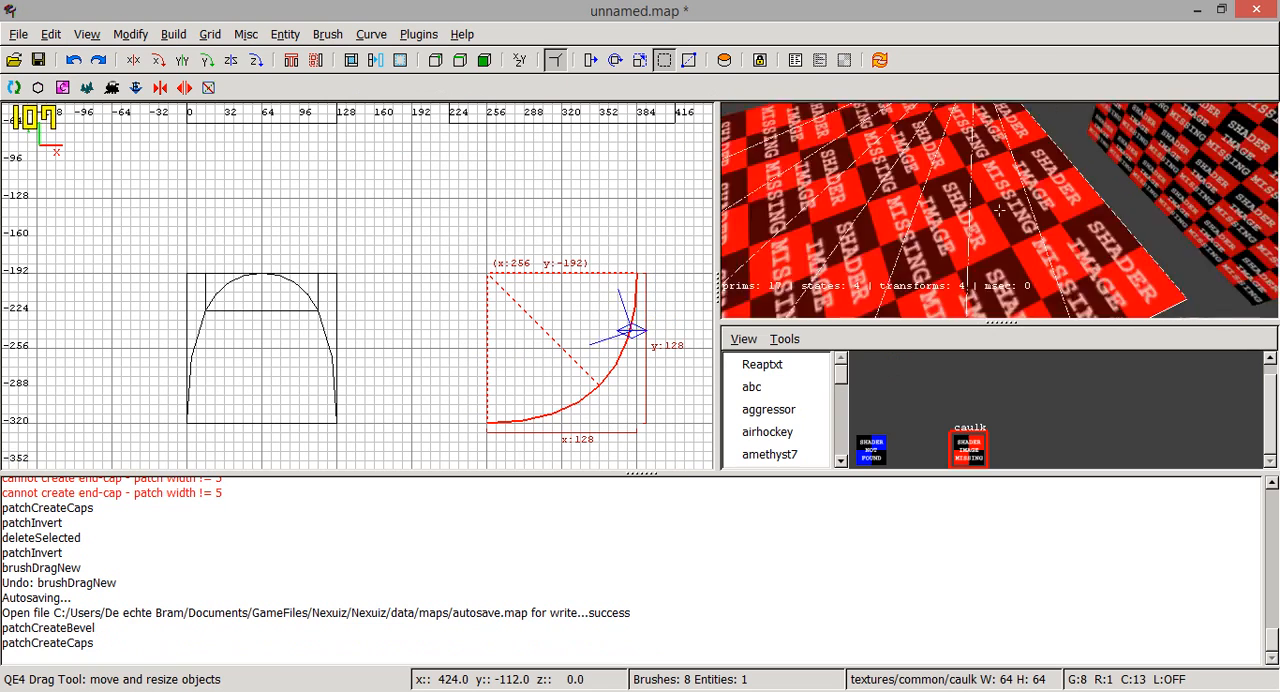
{"action": "key", "text": "Down"}
{"action": "right_click", "coordinate": [988, 249]}
Step: Add Inverted Bevel caps to the same bevel curve, inspect them in 3D, and clear the selection
{"action": "left_click", "coordinate": [370, 34]}
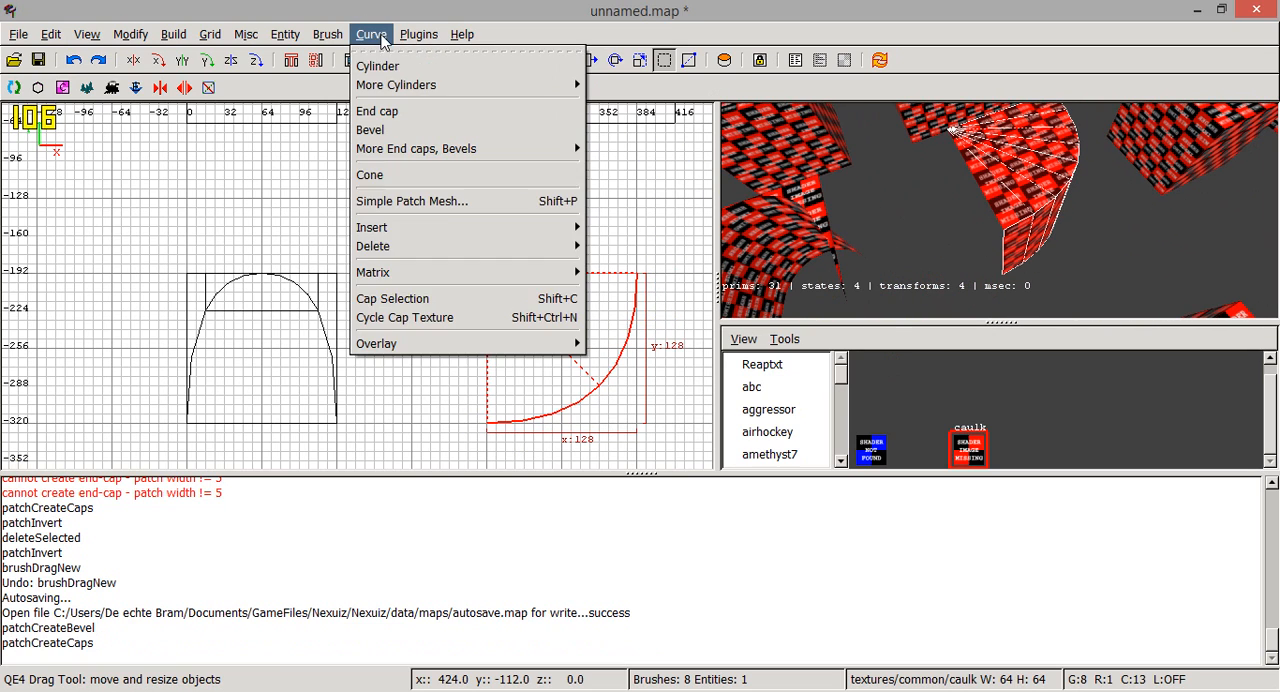
{"action": "left_click", "coordinate": [447, 298]}
{"action": "left_click", "coordinate": [612, 385]}
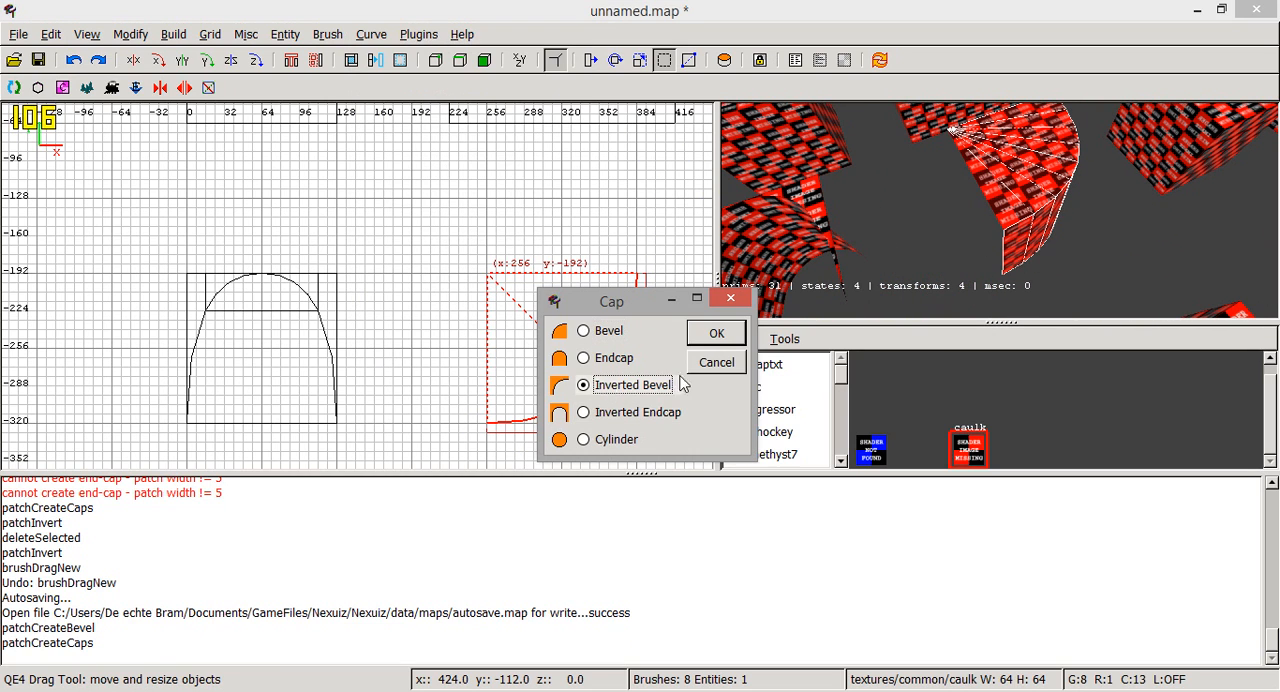
{"action": "left_click", "coordinate": [715, 333]}
{"action": "key", "text": "Up"}
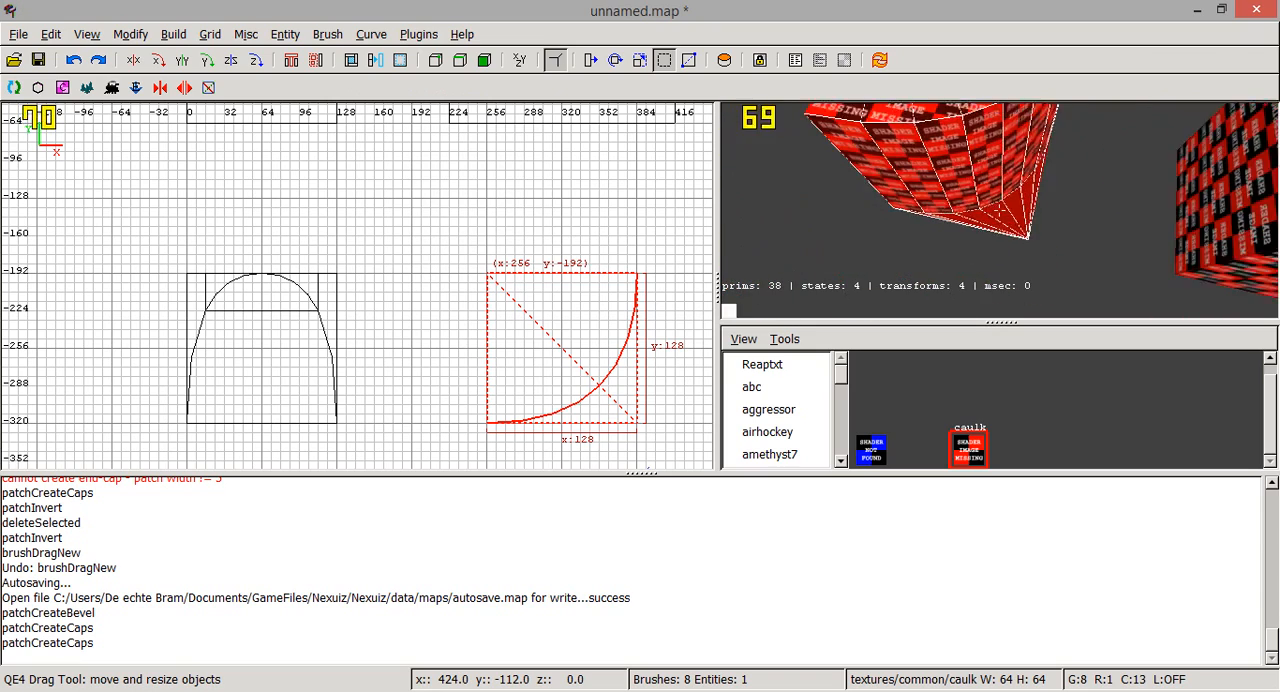
{"action": "key", "text": "Down"}
{"action": "key", "text": "Up"}
{"action": "key", "text": "Down"}
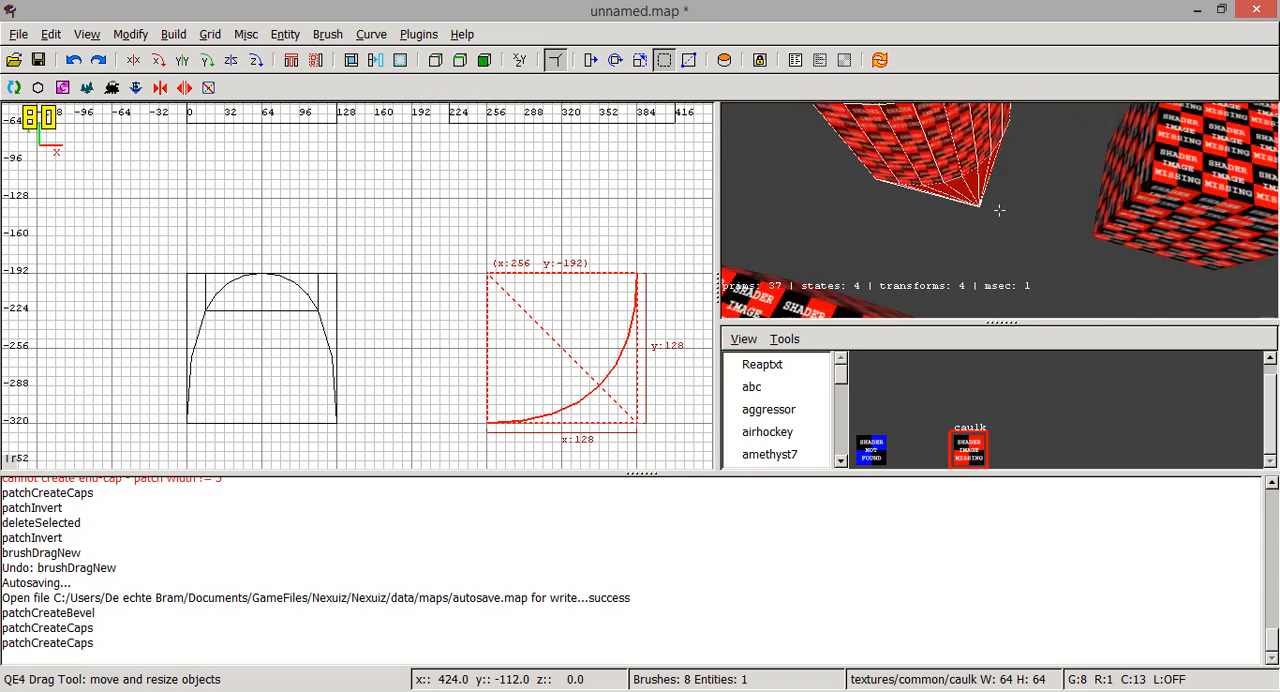
{"action": "right_click", "coordinate": [999, 210]}
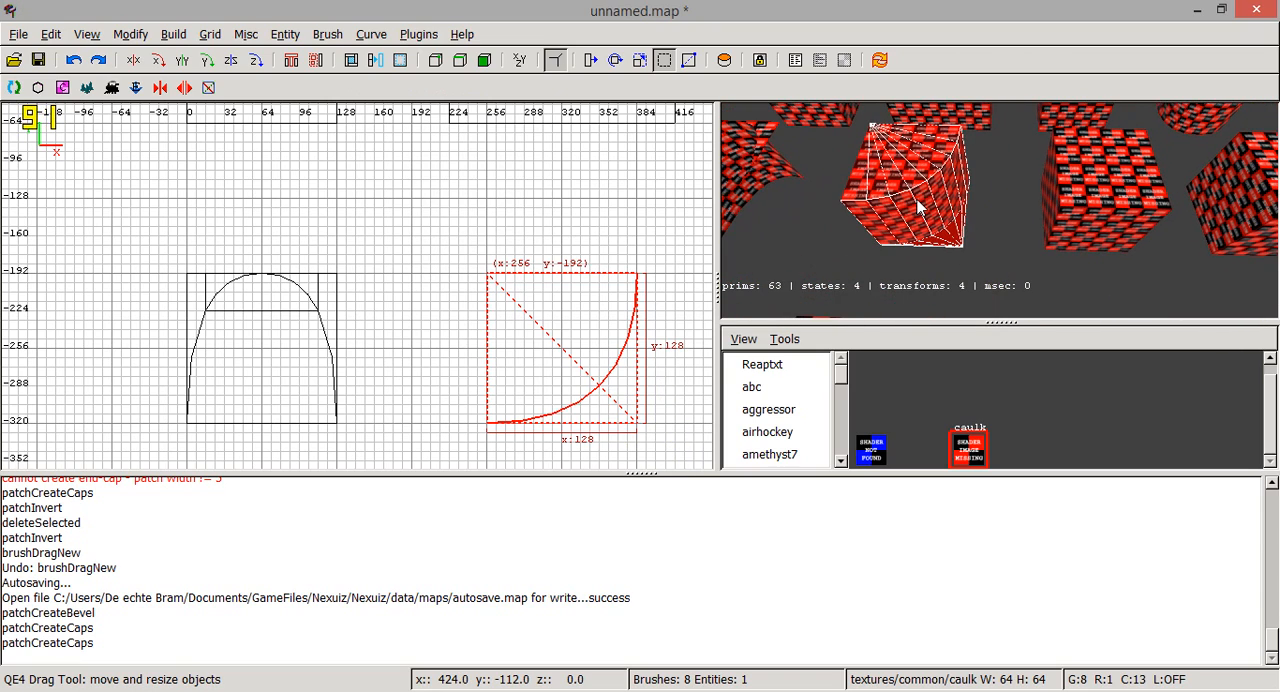
{"action": "key", "text": "Escape"}
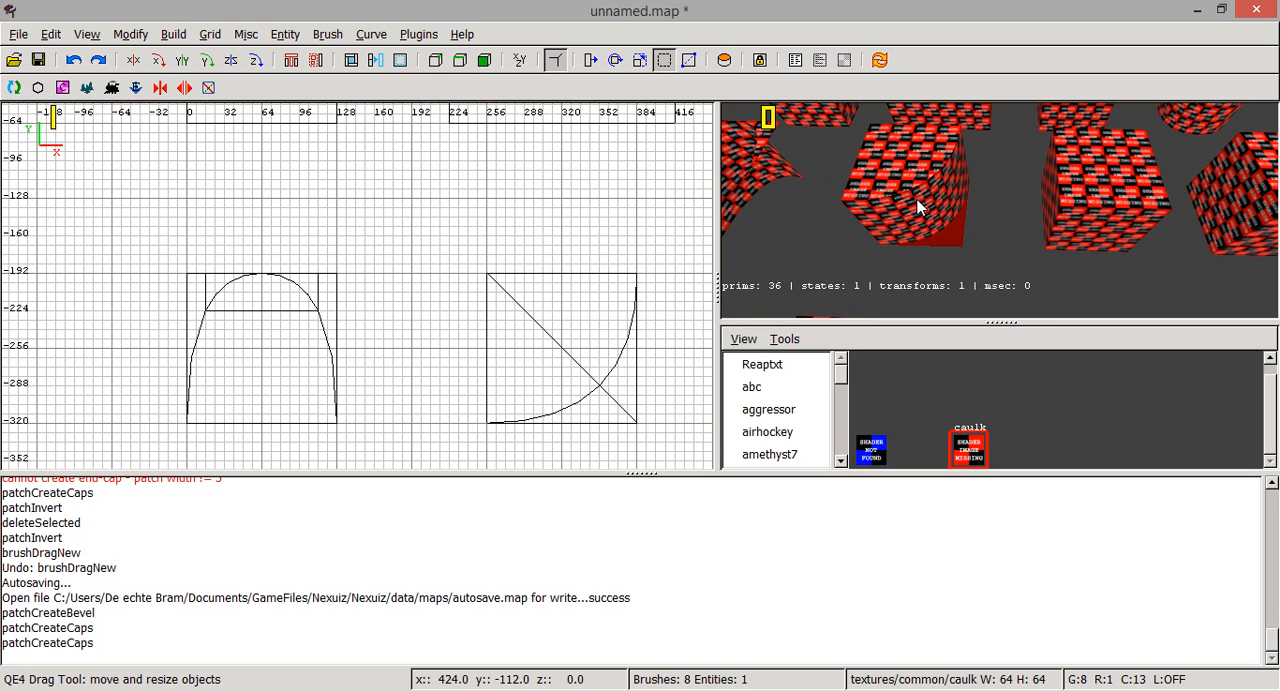
{"action": "left_click", "coordinate": [418, 34]}
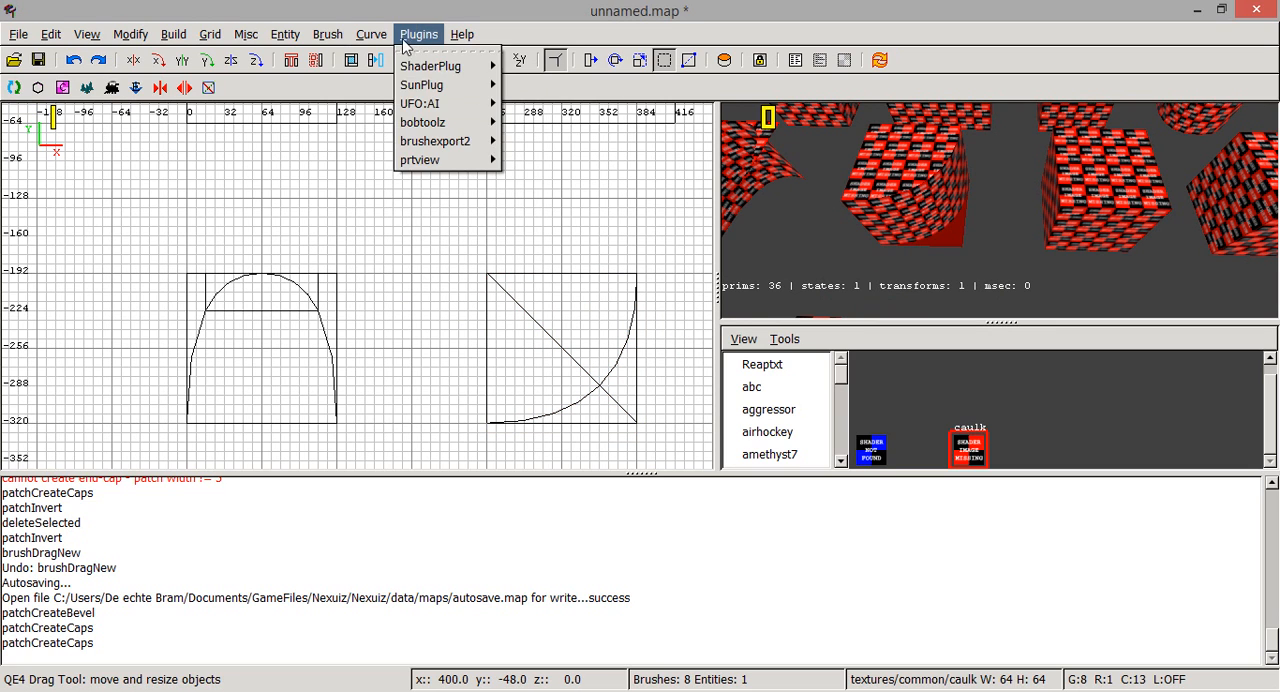
{"action": "mouse_move", "coordinate": [371, 34]}
{"action": "mouse_move", "coordinate": [416, 282]}
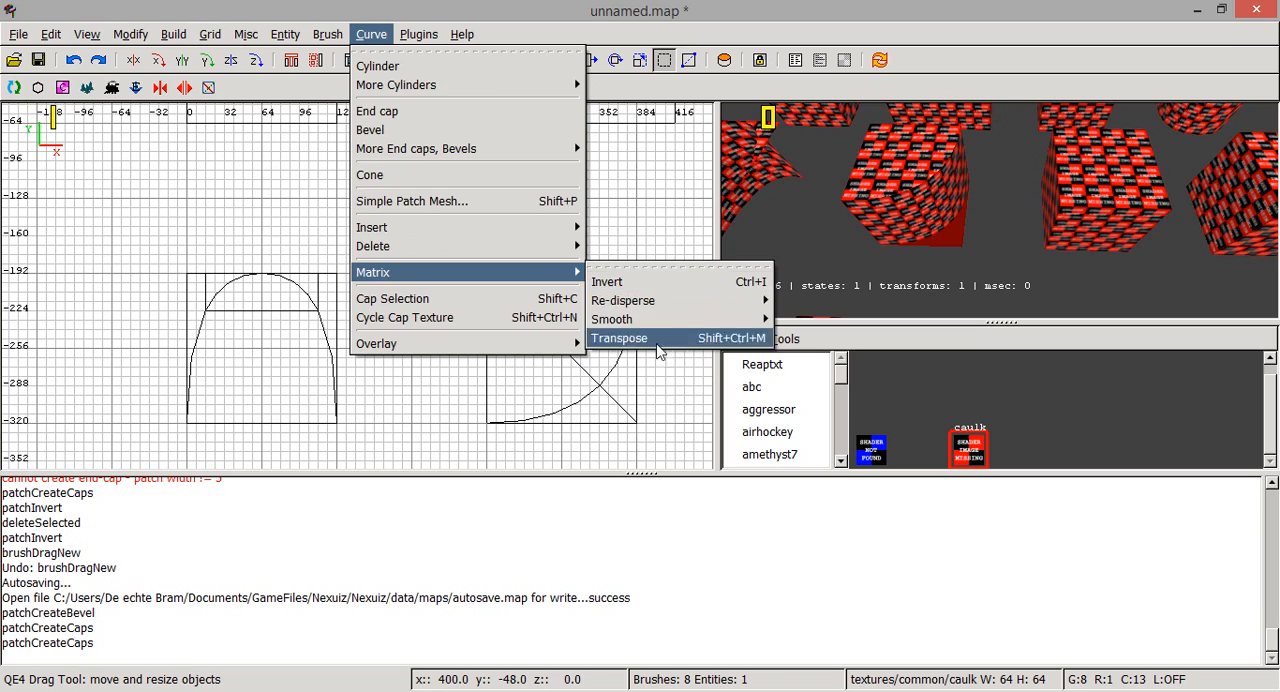
{"action": "left_click", "coordinate": [650, 337]}
Step: Convert the 128 by 128 brush at x 512, y -192 into a prism with 5 sides and leave it deselected
{"action": "key", "text": "Right"}
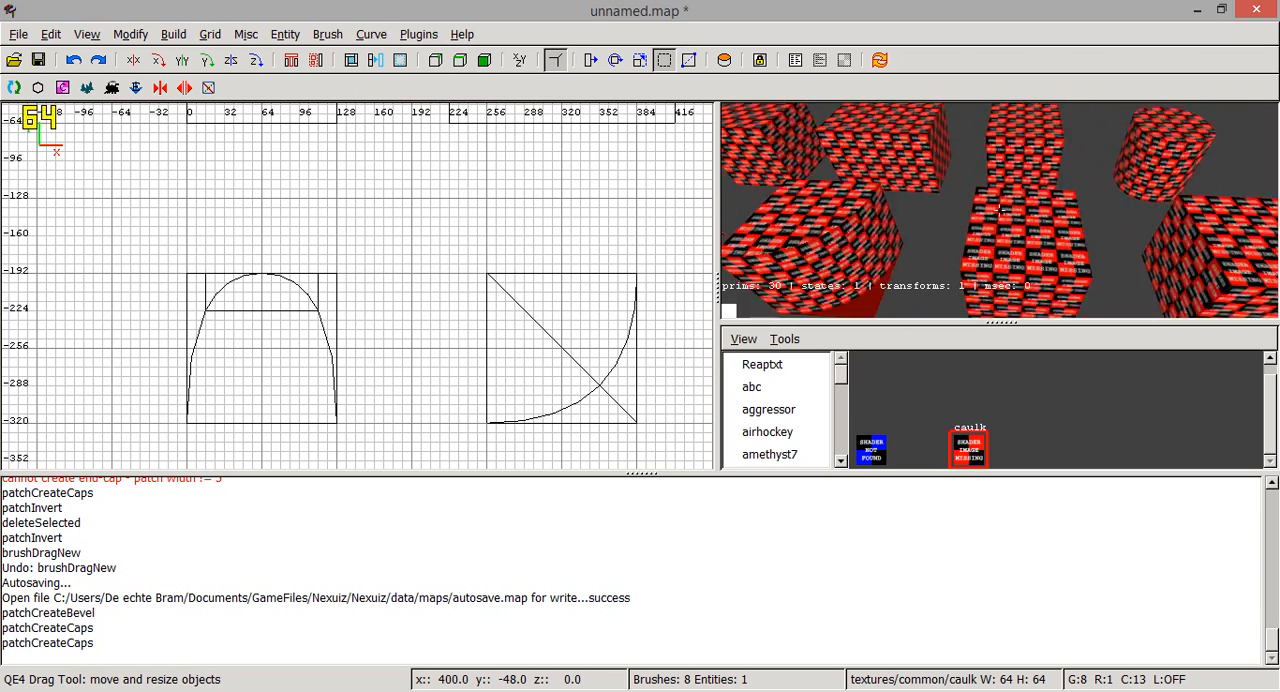
{"action": "key", "text": "Up"}
{"action": "right_click", "coordinate": [1085, 198]}
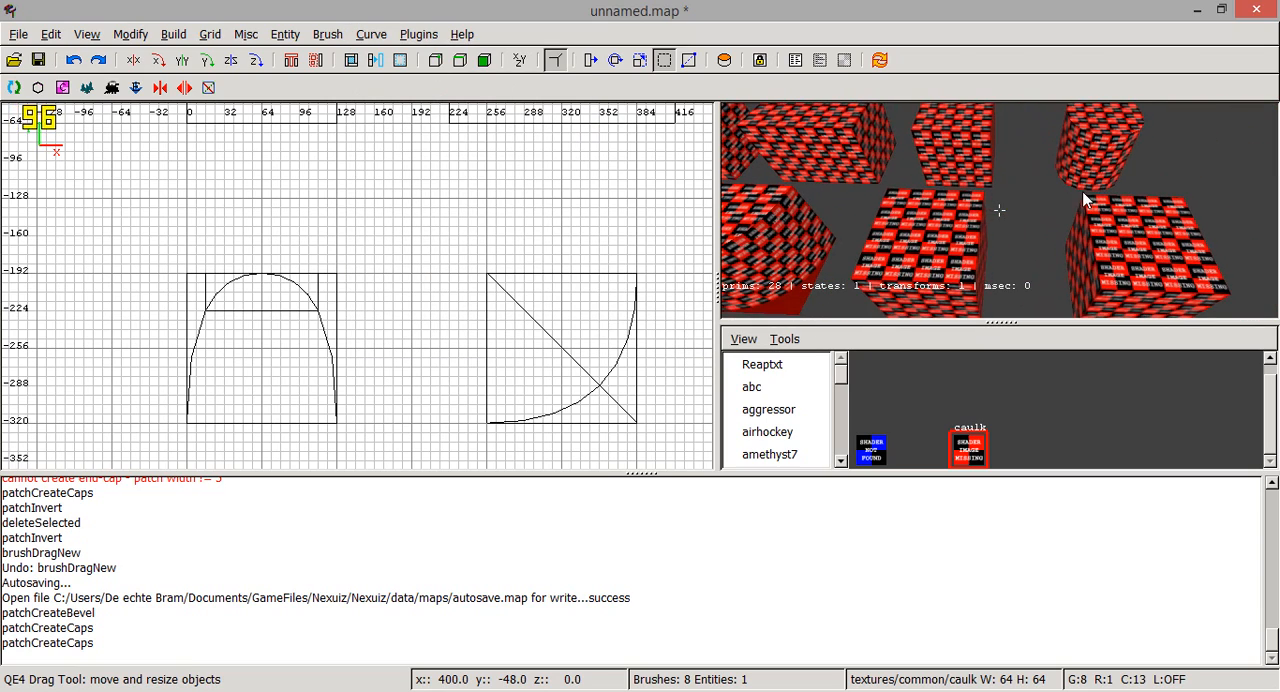
{"action": "left_click", "coordinate": [955, 240], "text": "shift"}
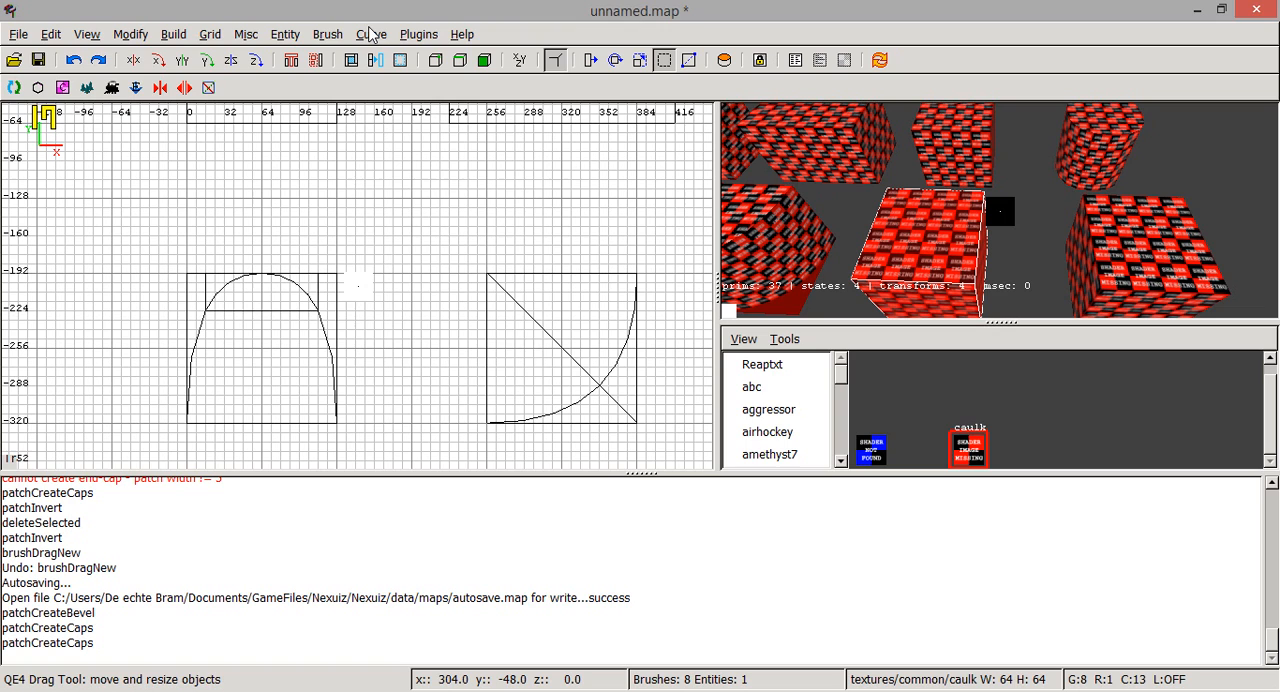
{"action": "left_click", "coordinate": [338, 36]}
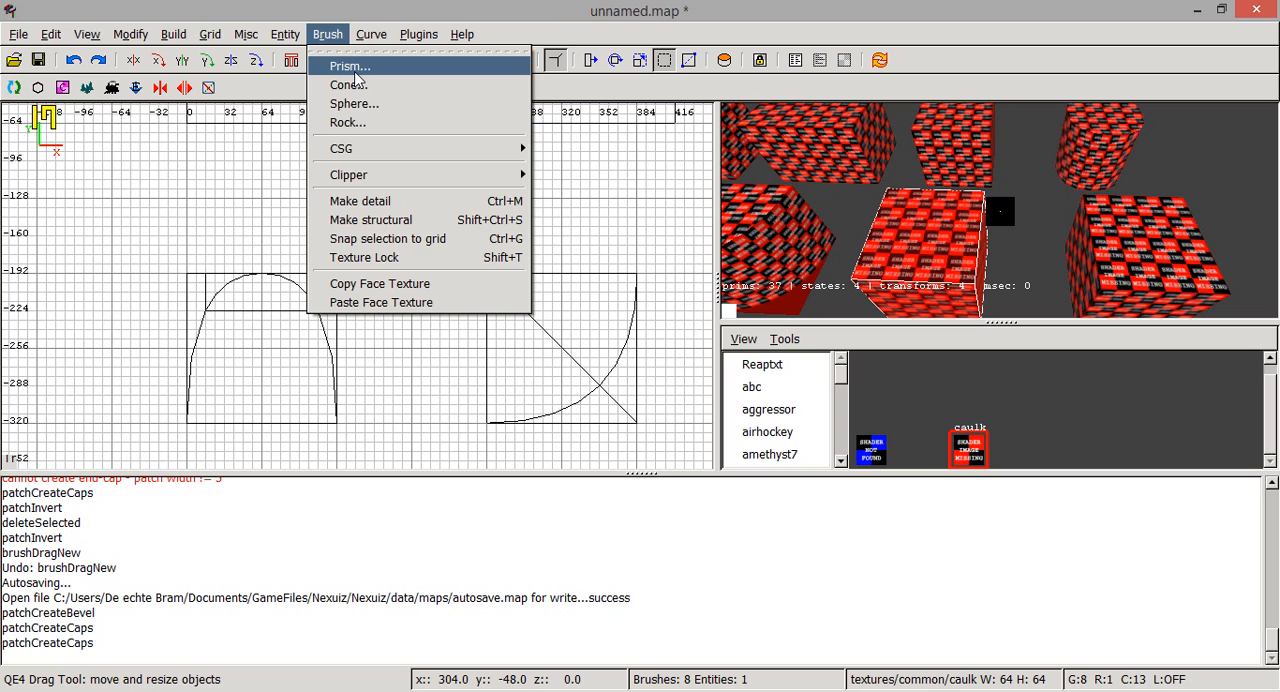
{"action": "left_click", "coordinate": [352, 67]}
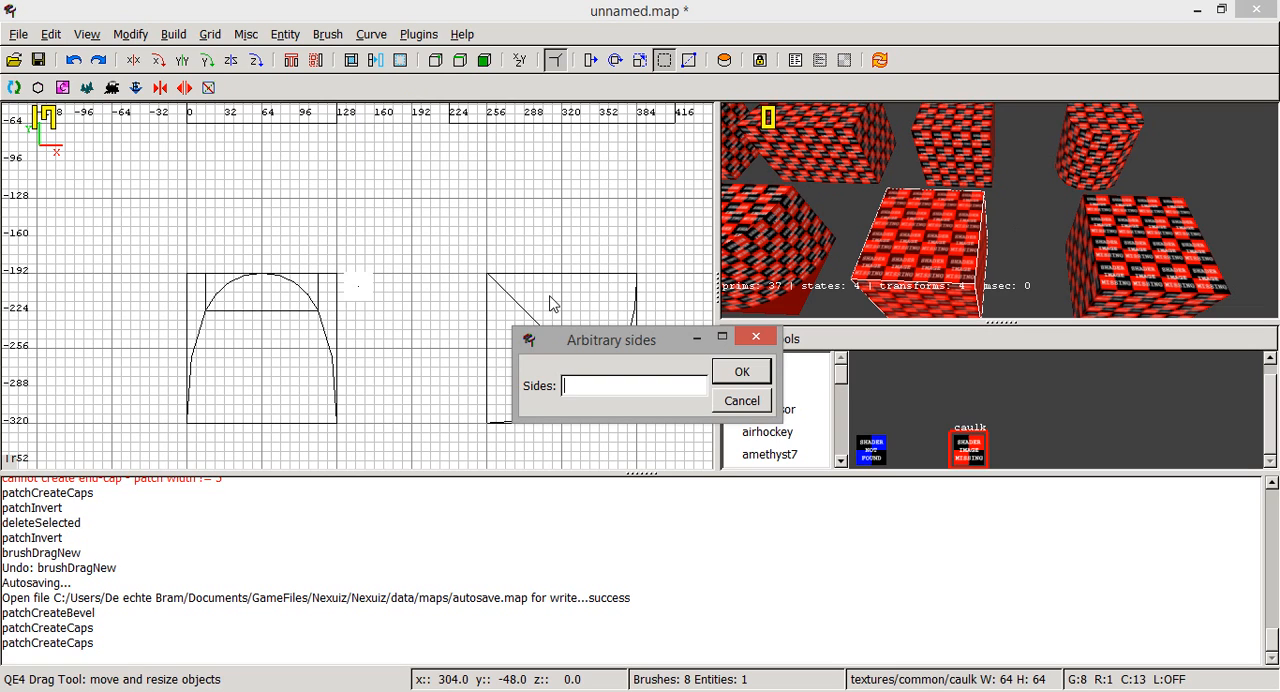
{"action": "left_click", "coordinate": [742, 371]}
{"action": "right_click", "coordinate": [999, 210]}
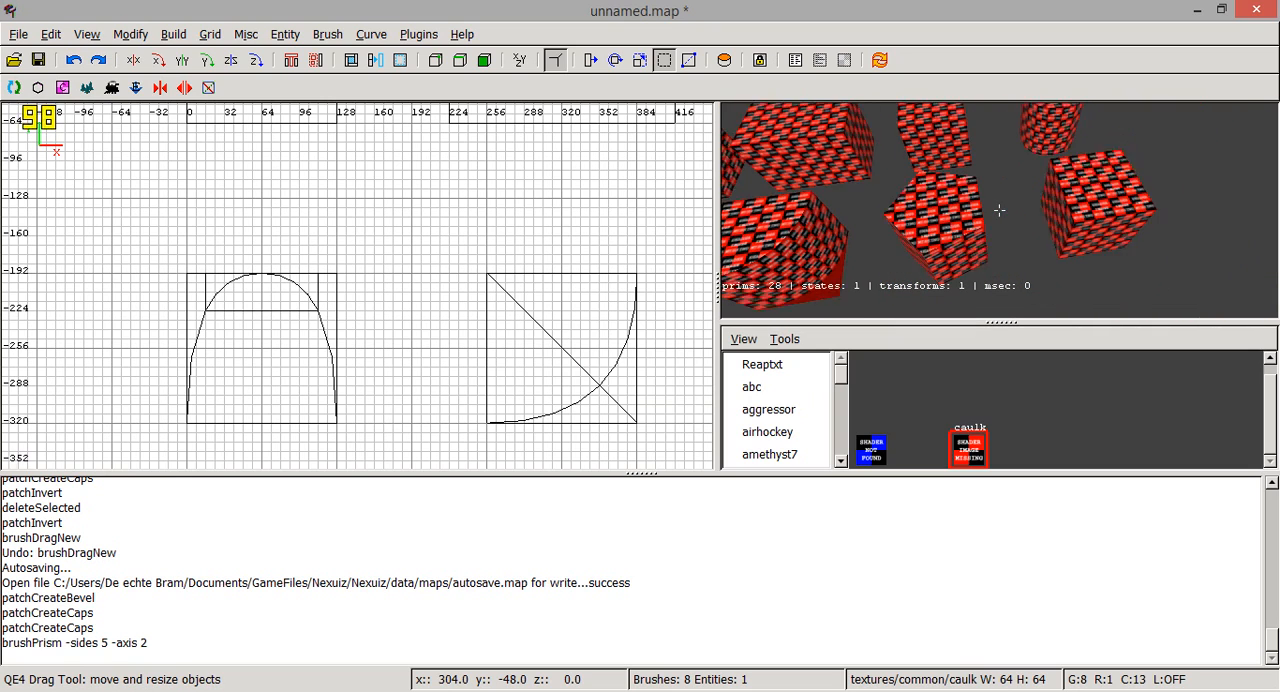
{"action": "right_click", "coordinate": [999, 210]}
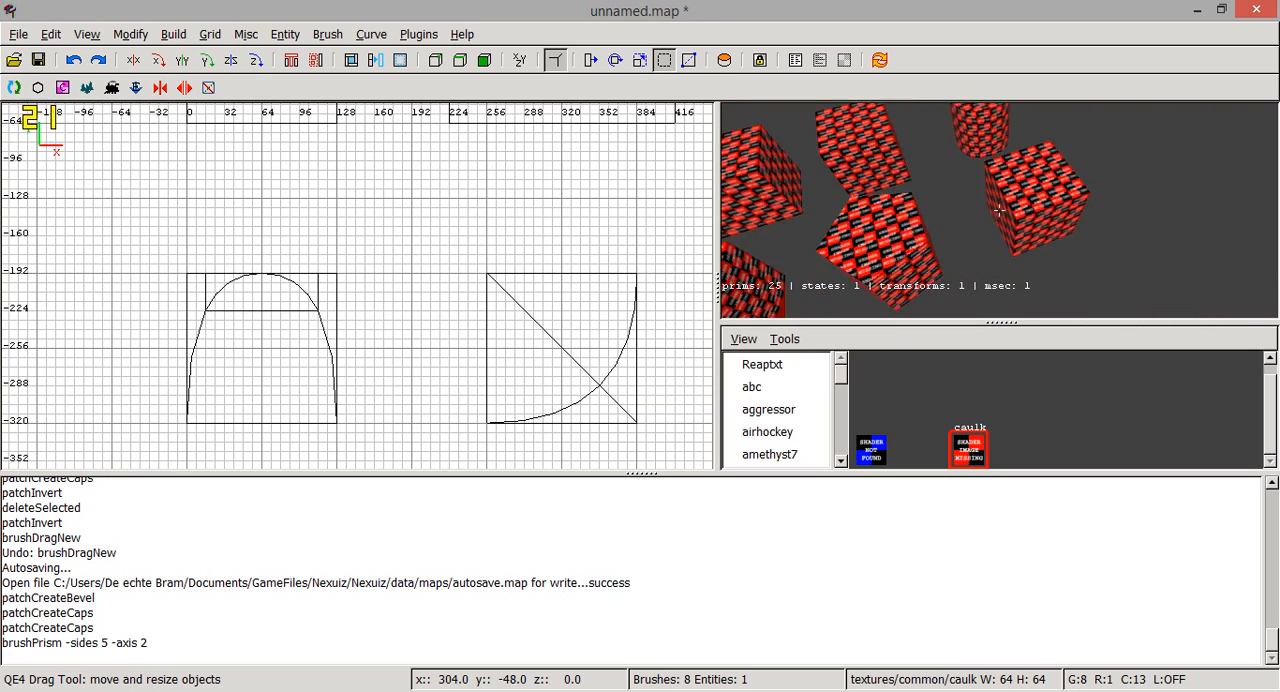
{"action": "left_click", "coordinate": [914, 222], "text": "shift"}
{"action": "key", "text": "Escape"}
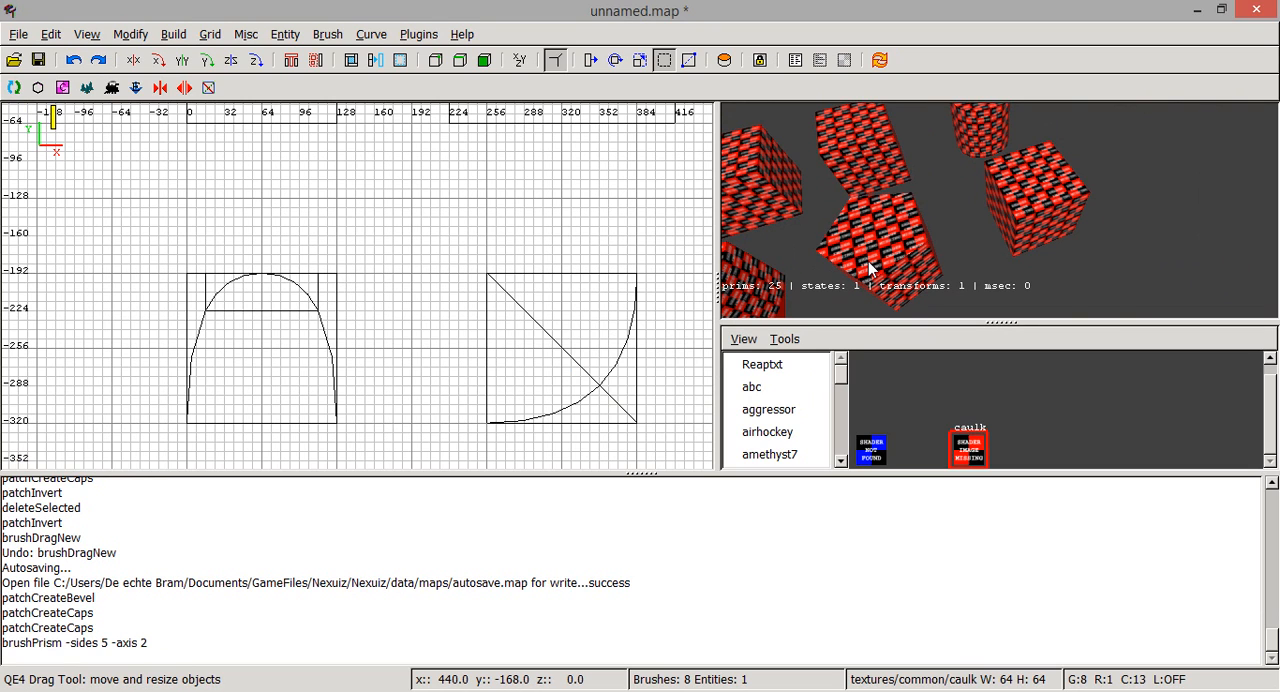
{"action": "scroll", "coordinate": [600, 312], "scroll_direction": "down", "scroll_amount": 5}
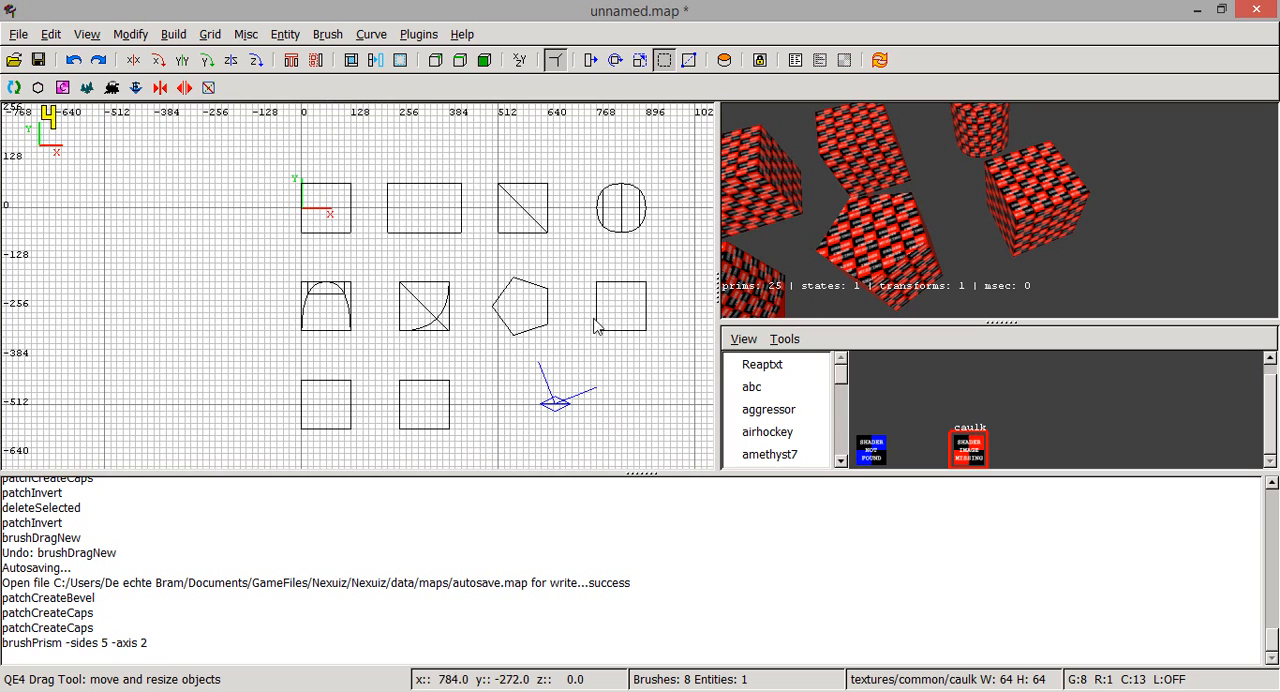
{"action": "right_click_drag", "start_coordinate": [543, 308], "coordinate": [417, 300]}
{"action": "left_click", "coordinate": [1008, 200], "text": "shift"}
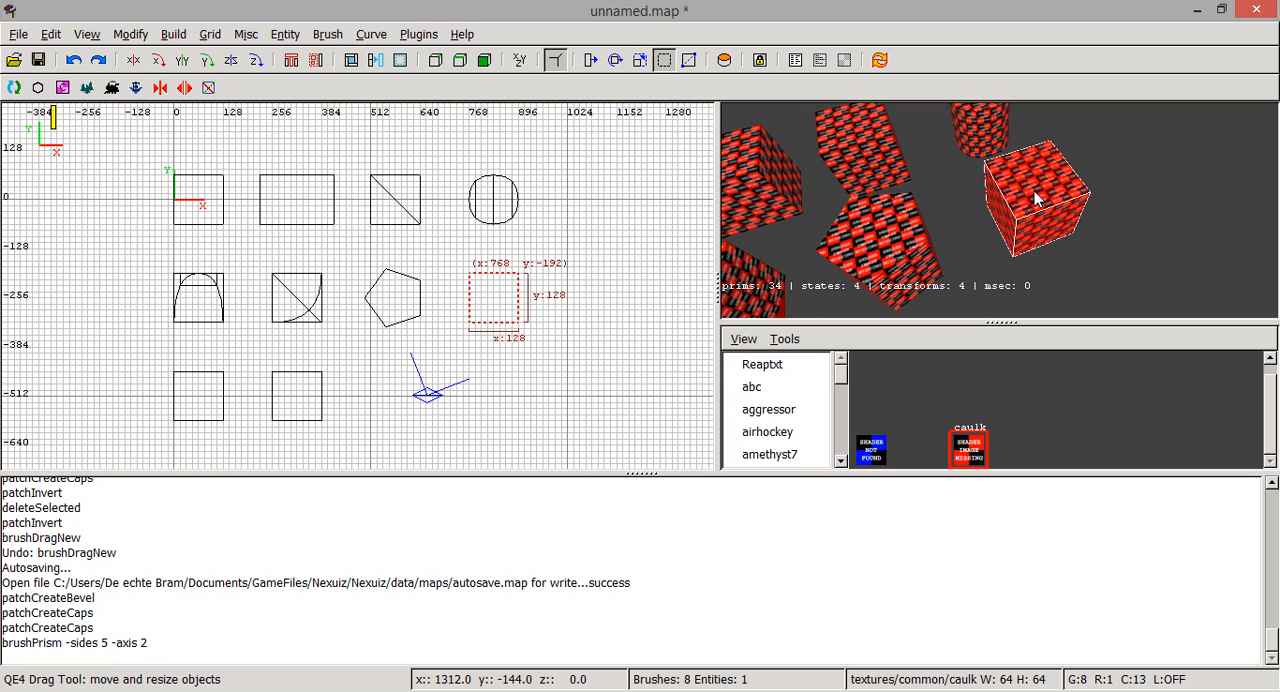
{"action": "key", "text": "Escape"}
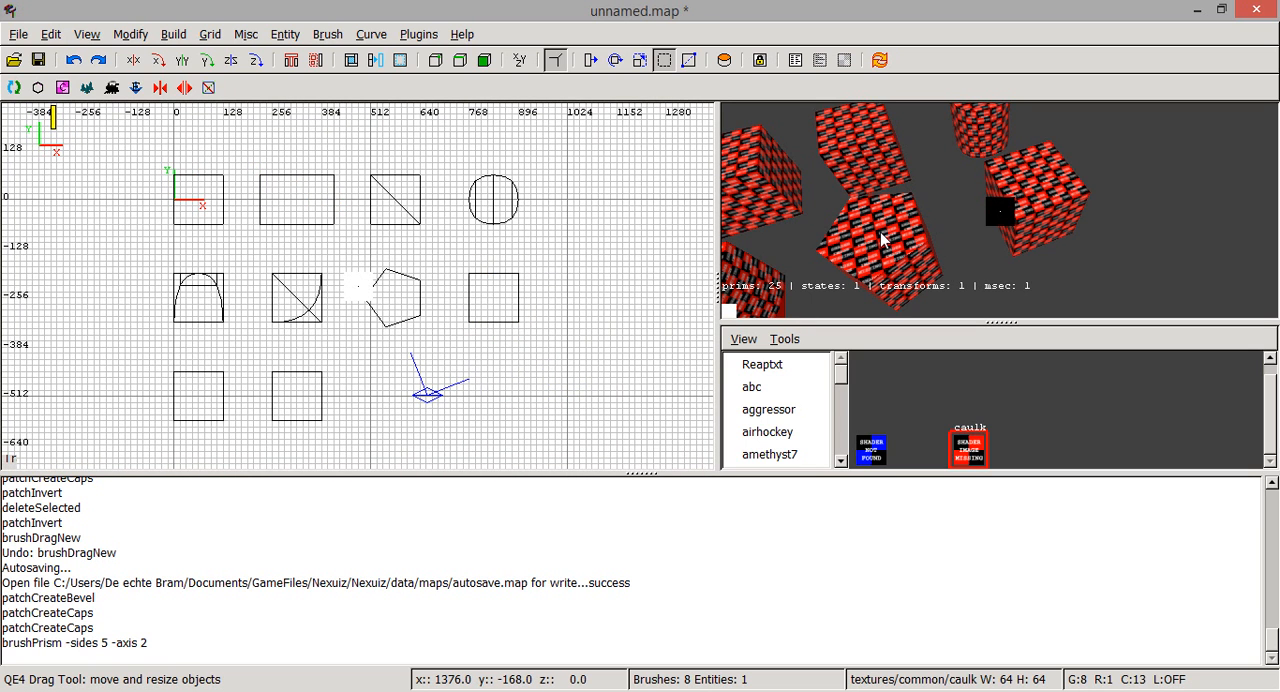
{"action": "right_click", "coordinate": [1051, 243]}
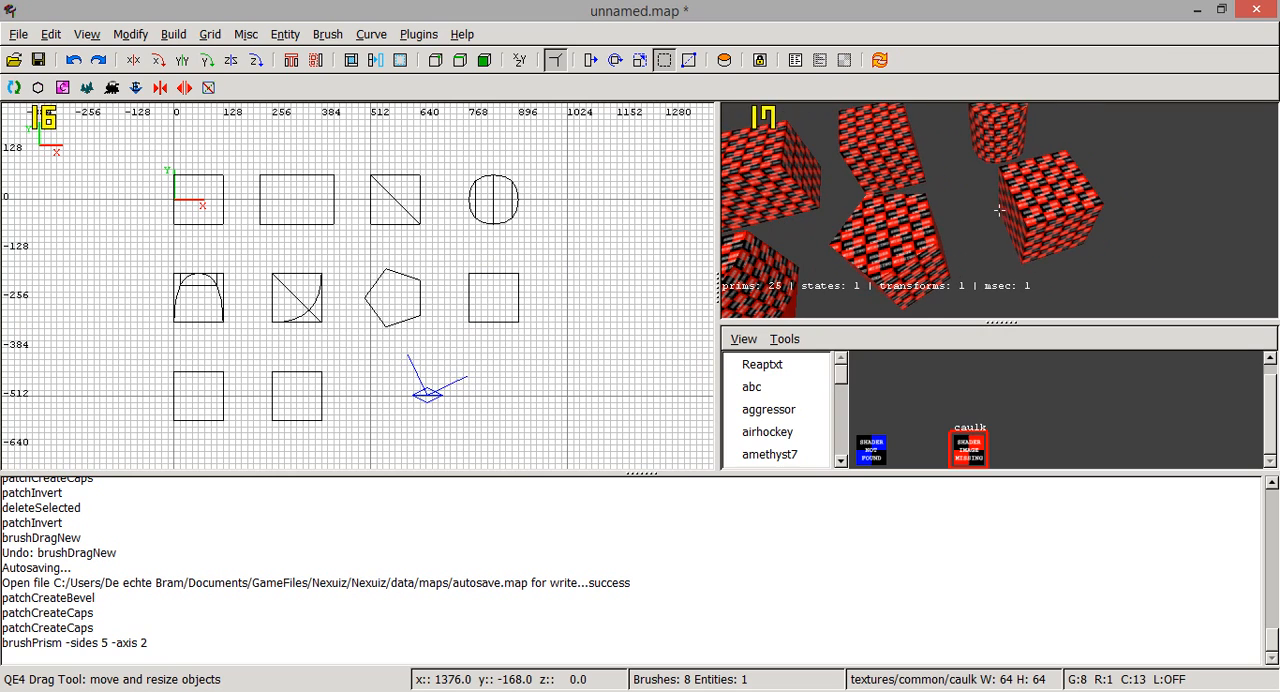
{"action": "right_click", "coordinate": [1051, 243]}
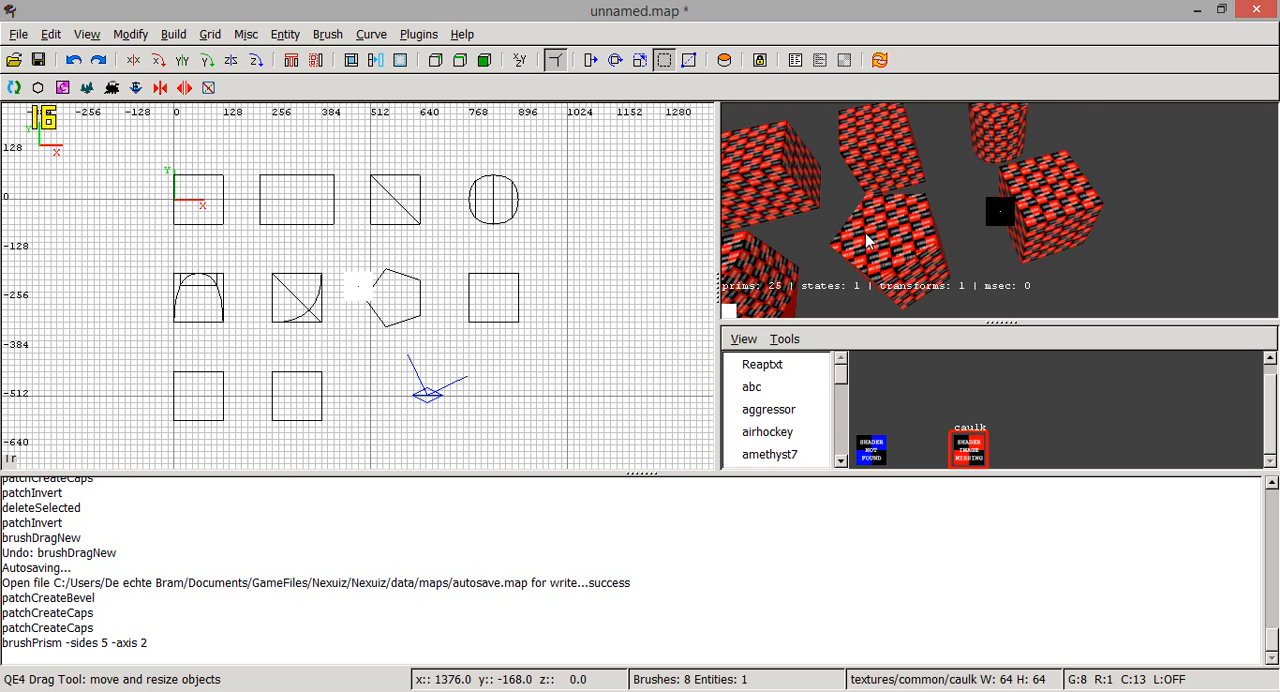
Step: Undo the five-sided prism and convert the restored brush at x 512, y -192 into a prism with 30 sides
{"action": "left_click", "coordinate": [898, 260], "text": "shift"}
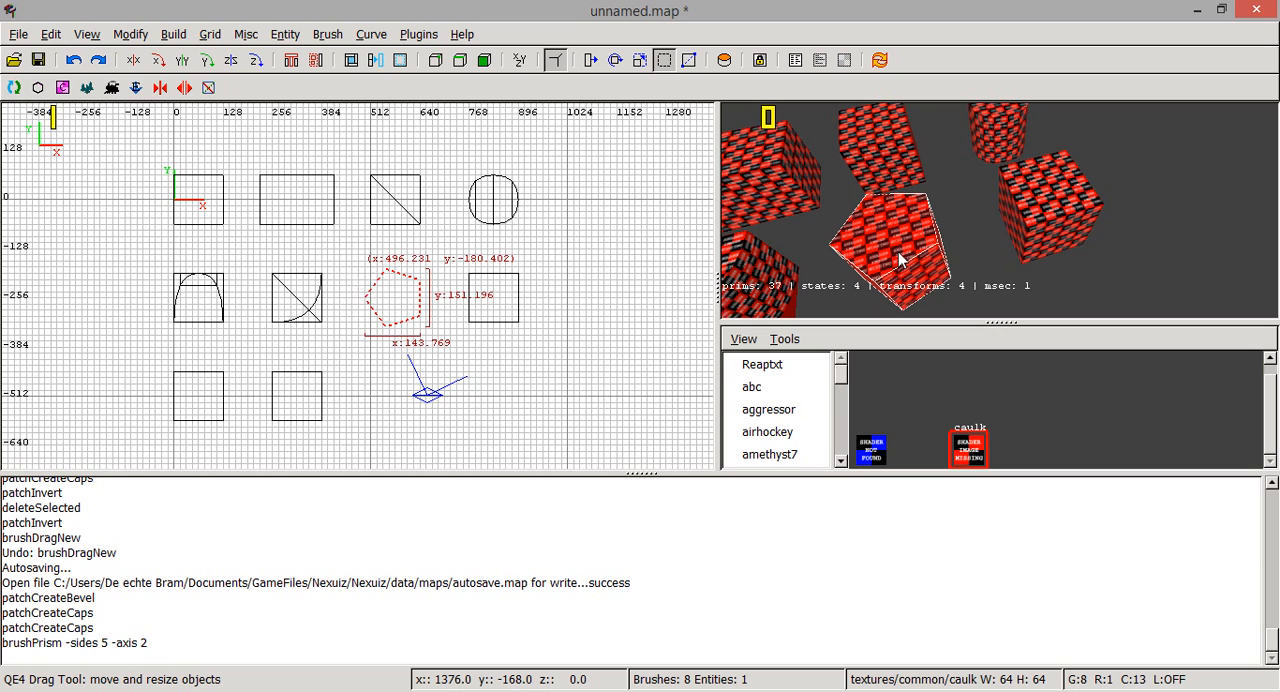
{"action": "left_click", "coordinate": [73, 59]}
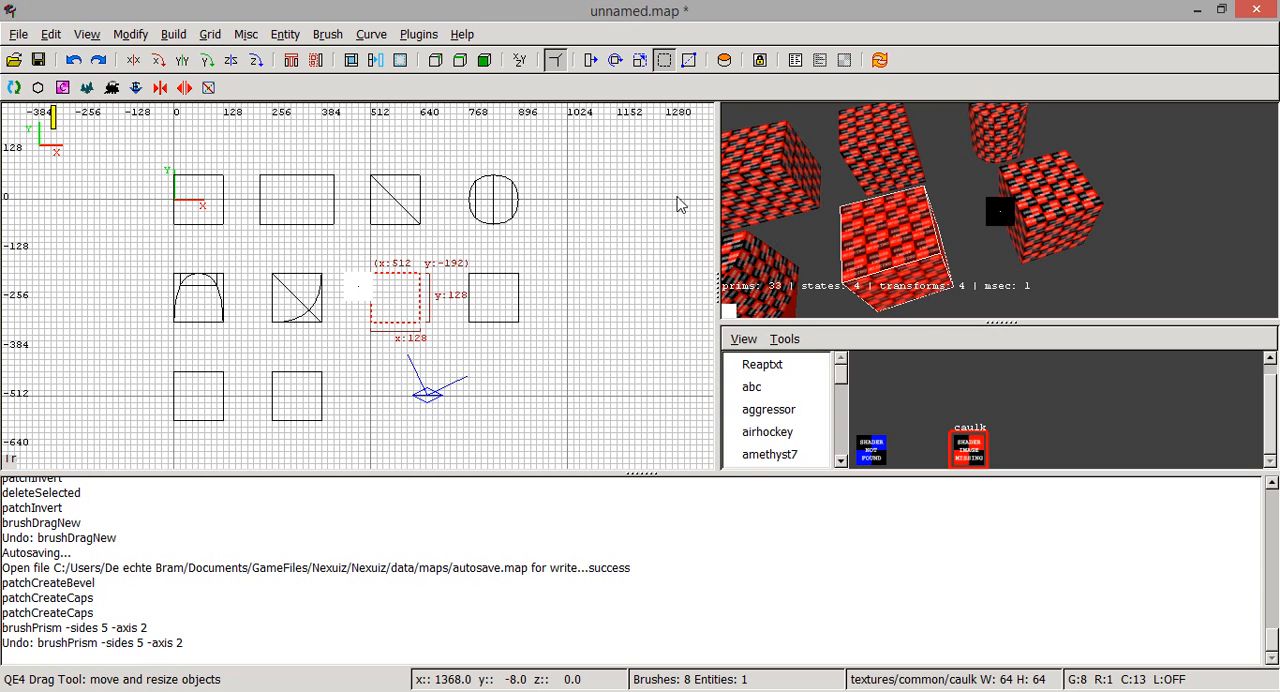
{"action": "left_click", "coordinate": [327, 34]}
{"action": "left_click", "coordinate": [350, 67]}
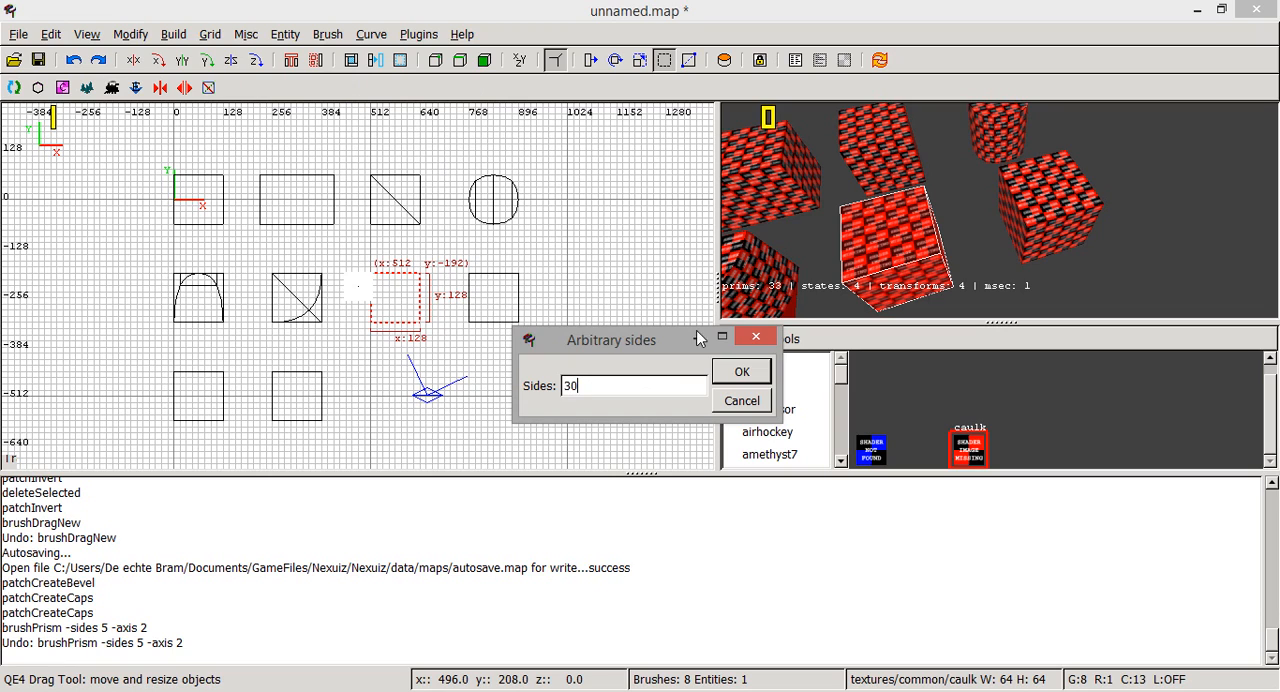
{"action": "left_click", "coordinate": [738, 372]}
Step: Examine the 30-sided prism in 3D from above, close up and at a distance to check its roundness
{"action": "right_click", "coordinate": [724, 314]}
{"action": "key", "text": "Right"}
{"action": "key", "text": "Up"}
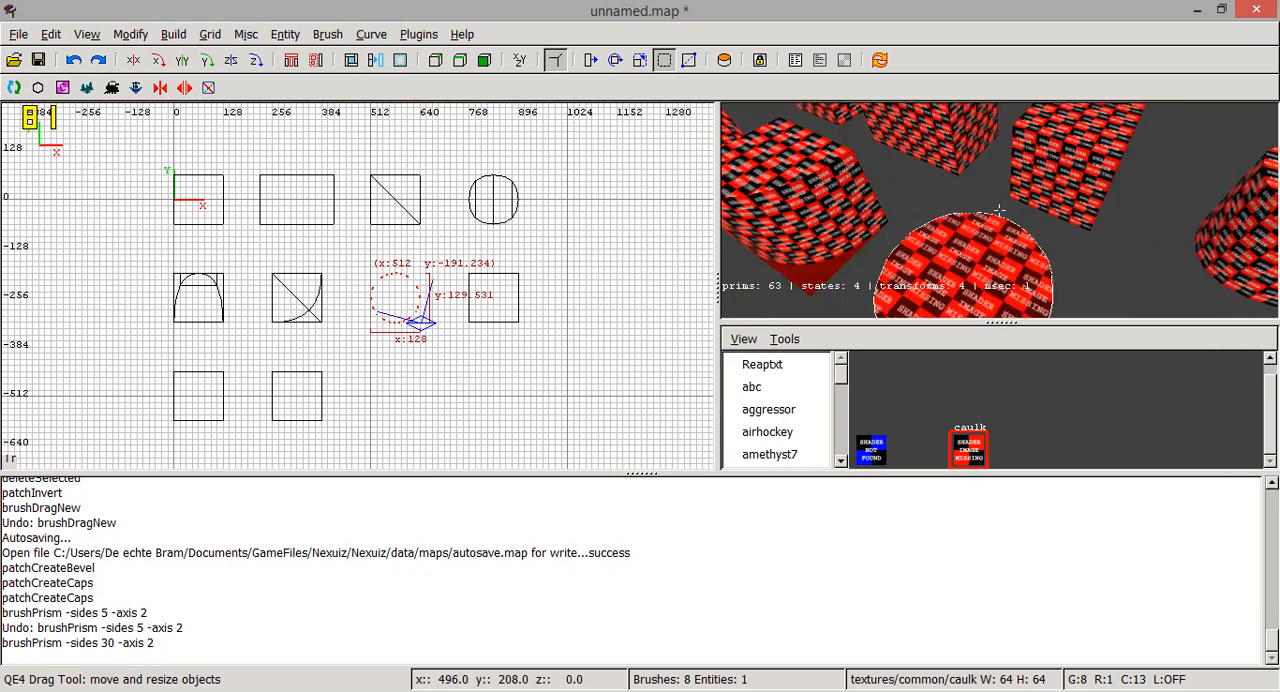
{"action": "key", "text": "Down"}
{"action": "key", "text": "Right"}
{"action": "key", "text": "Up"}
{"action": "key", "text": "Down"}
{"action": "key", "text": "Left"}
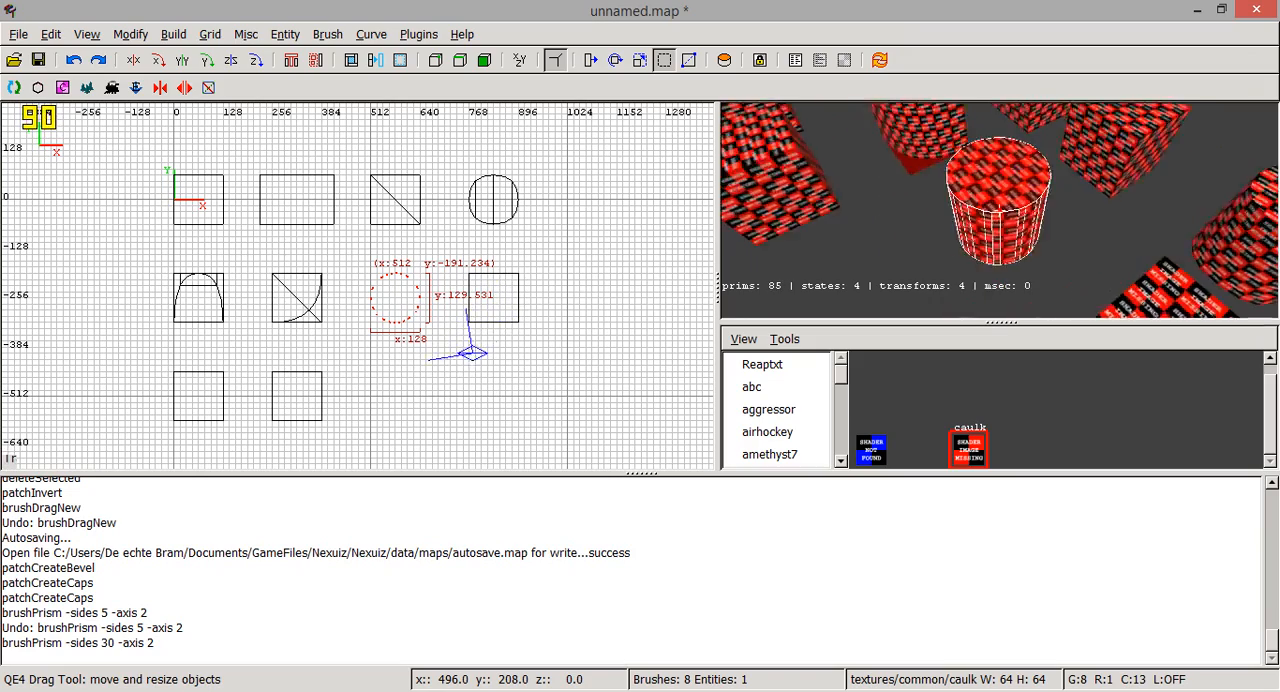
{"action": "key", "text": "Down"}
{"action": "right_click", "coordinate": [999, 210]}
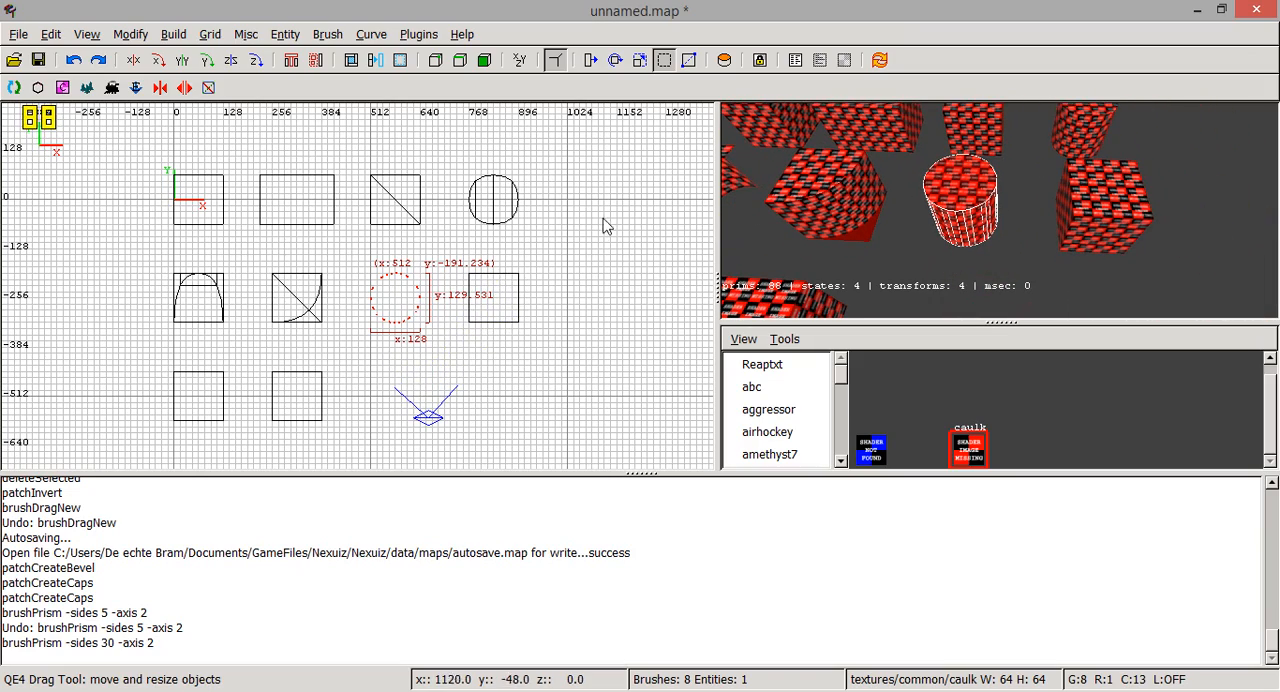
Step: Inspect the 30-sided prism's outline in the top-down grid view and clear the selection
{"action": "scroll", "coordinate": [600, 232], "scroll_direction": "up", "scroll_amount": 4}
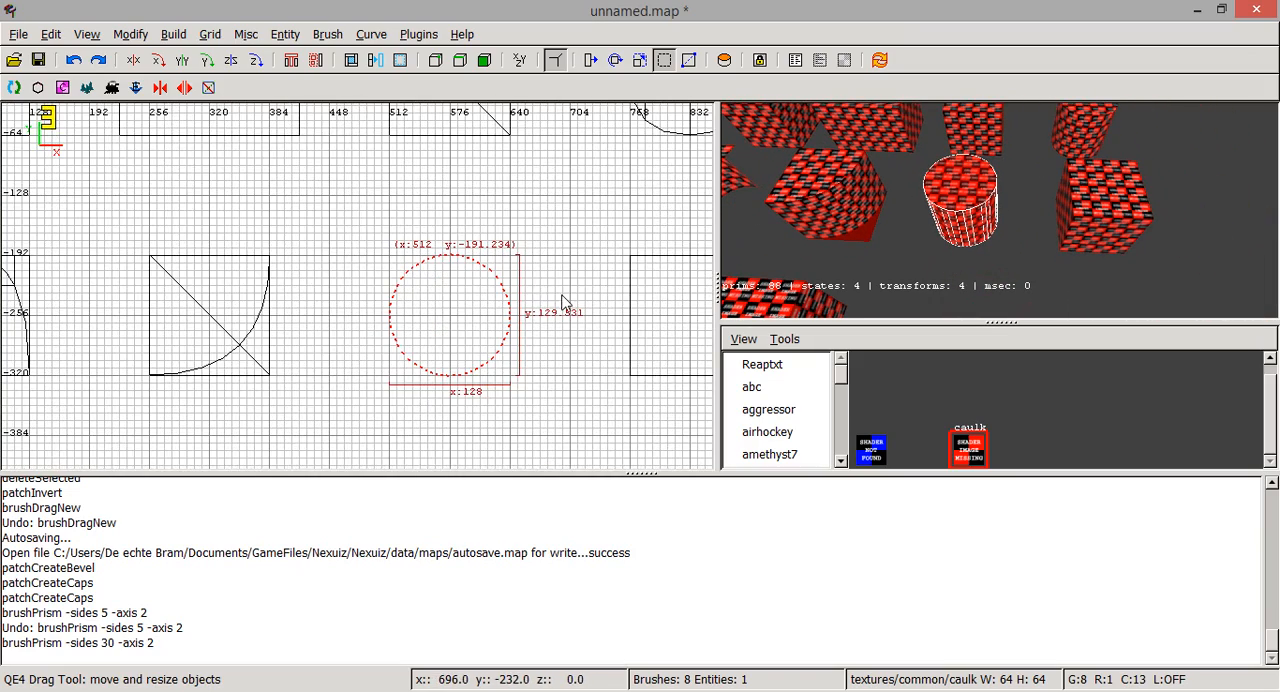
{"action": "scroll", "coordinate": [565, 310], "scroll_direction": "down", "scroll_amount": 3}
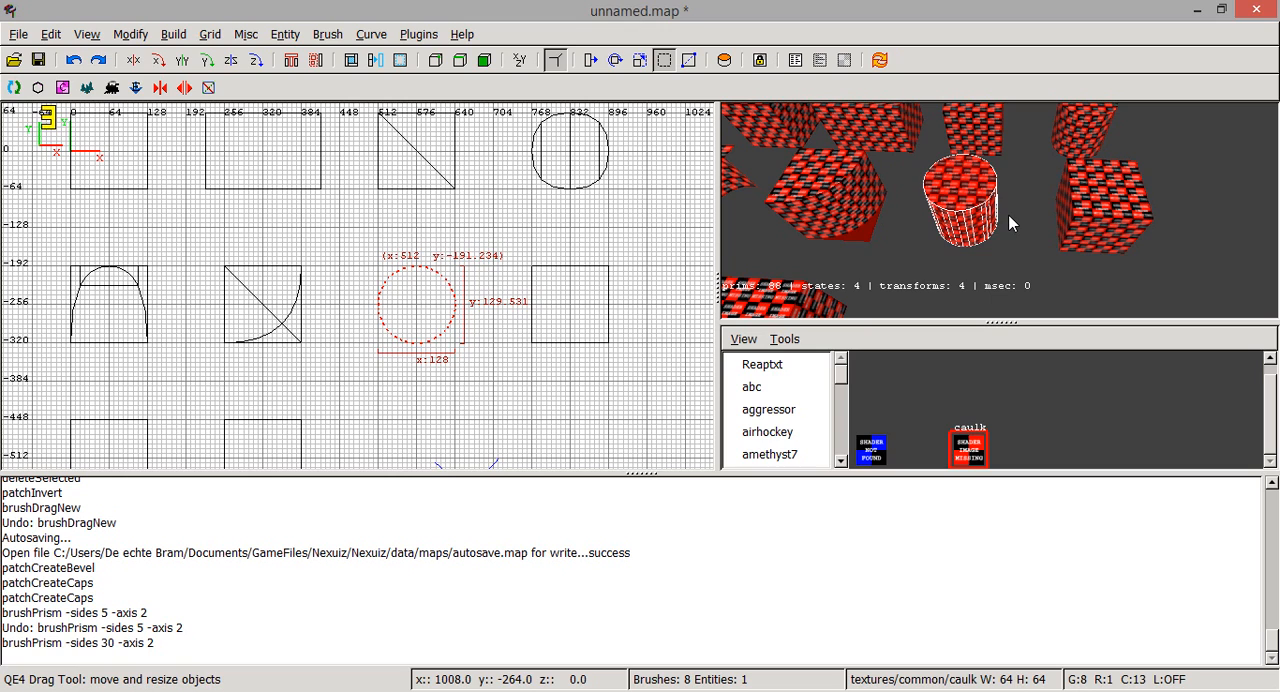
{"action": "key", "text": "Escape"}
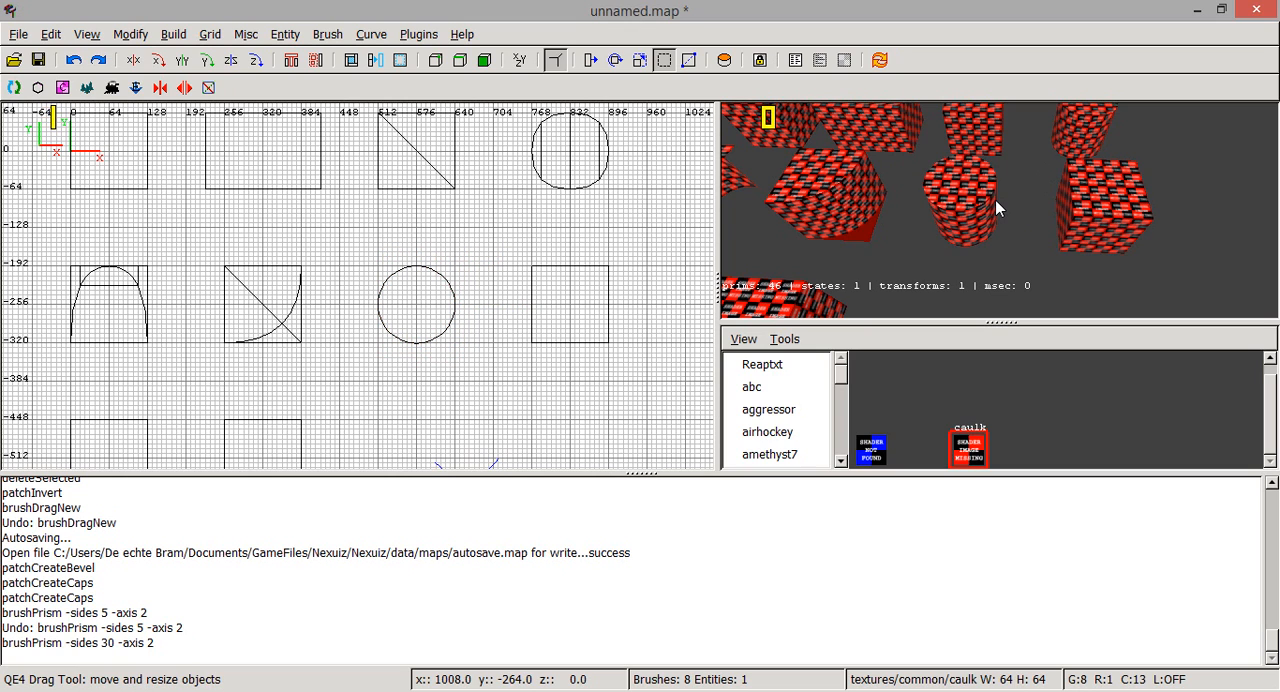
Step: Select the 128 by 128 brush at x 768, y -192 and convert it into a cone with 4 sides
{"action": "right_click", "coordinate": [978, 280]}
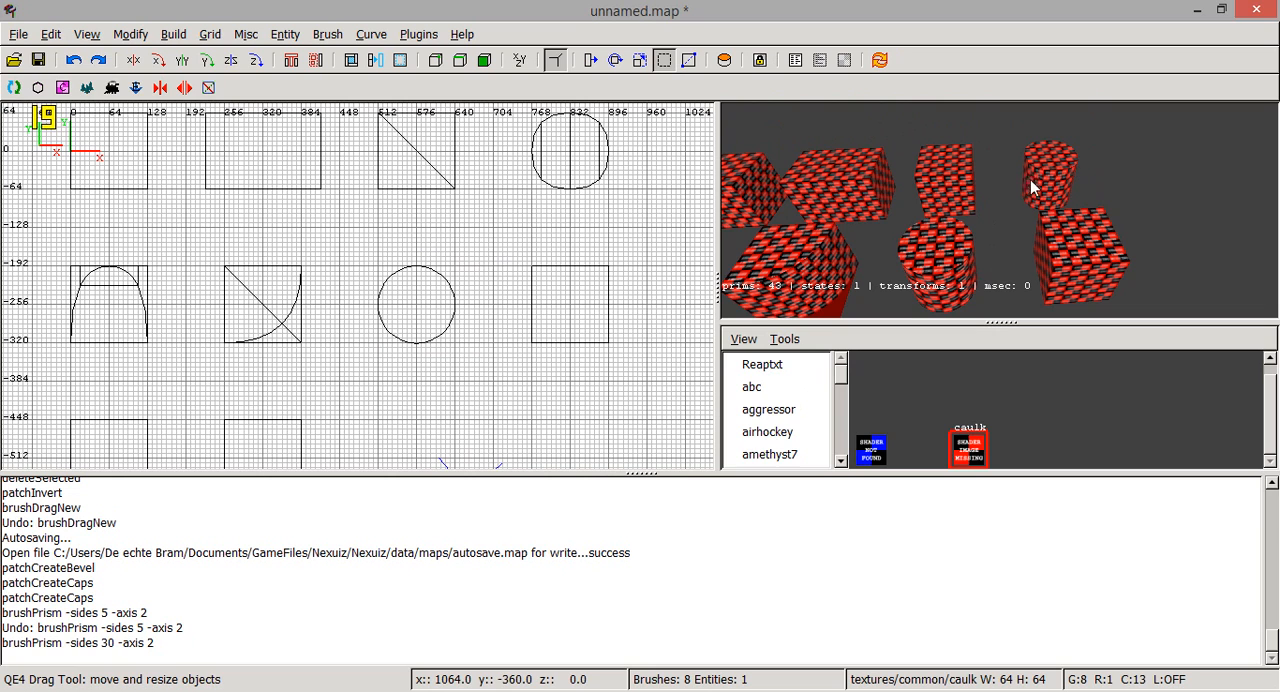
{"action": "right_click", "coordinate": [970, 180]}
{"action": "right_click", "coordinate": [970, 180]}
{"action": "left_click", "coordinate": [1030, 196], "text": "shift"}
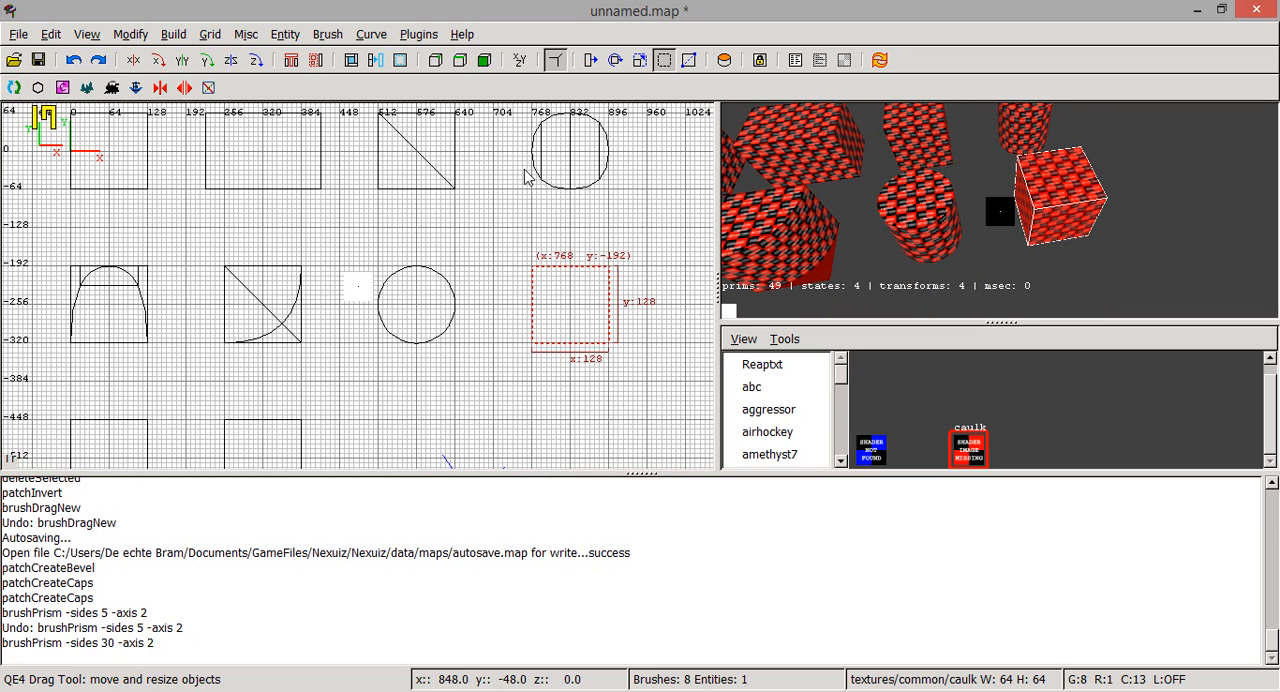
{"action": "left_click", "coordinate": [322, 41]}
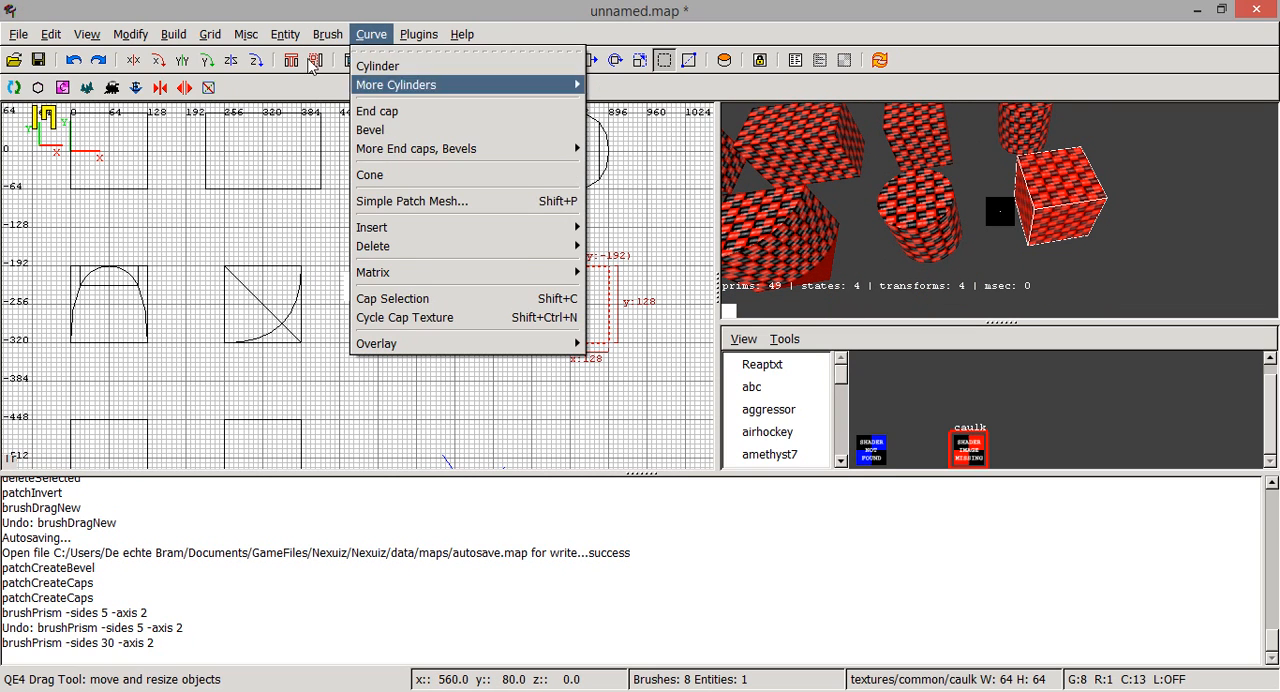
{"action": "left_click", "coordinate": [349, 85]}
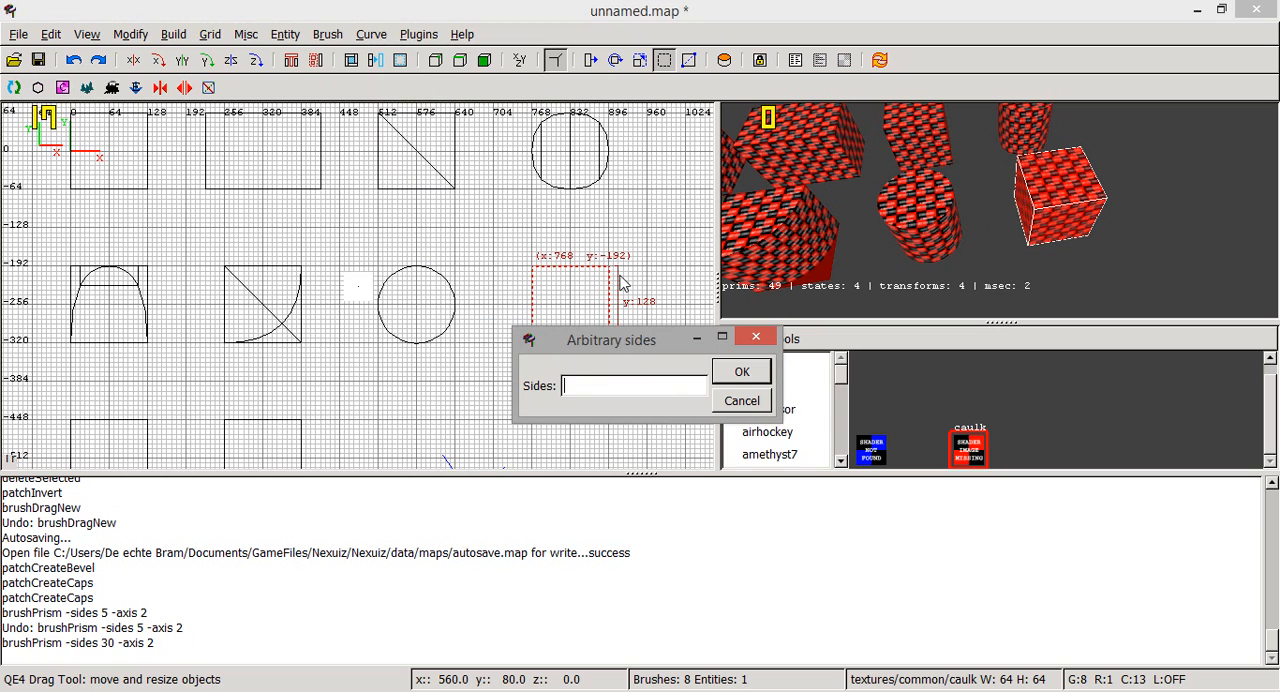
{"action": "type", "text": "4"}
{"action": "left_click", "coordinate": [742, 371]}
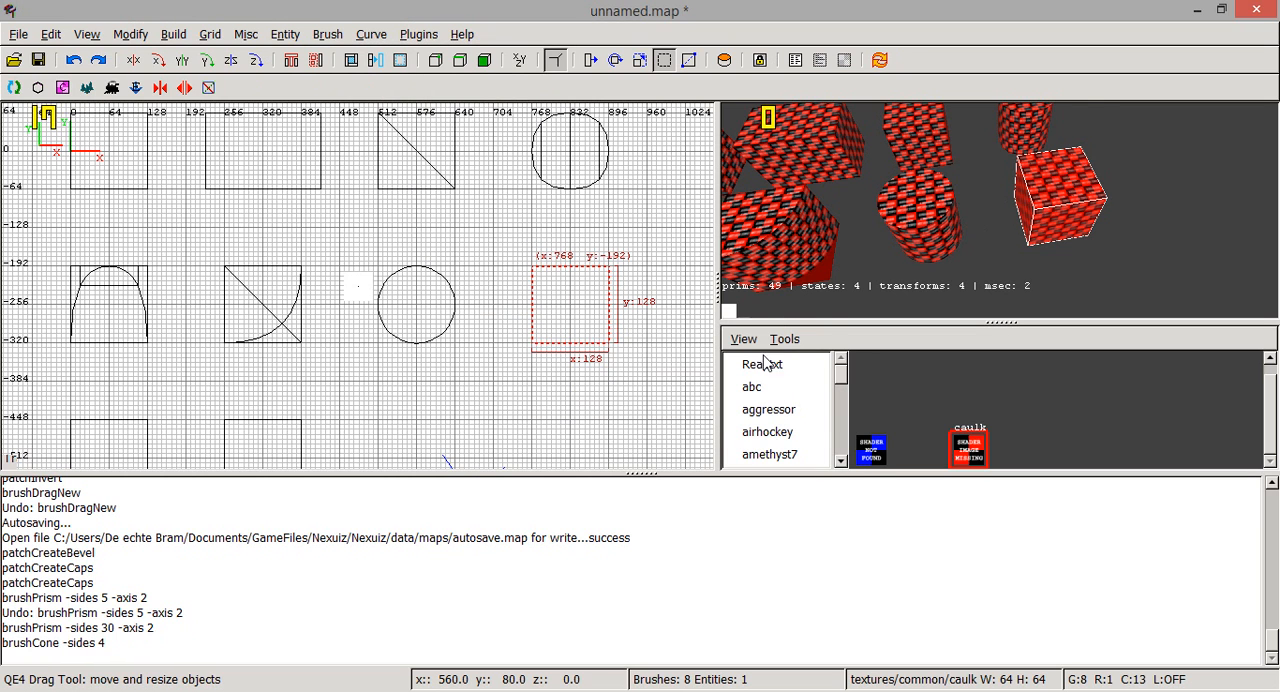
Step: Inspect the four-sided cone in 3D and undo its creation
{"action": "key", "text": "Up"}
{"action": "key", "text": "Down"}
{"action": "key", "text": "Left"}
{"action": "key", "text": "Right"}
{"action": "right_click", "coordinate": [997, 210]}
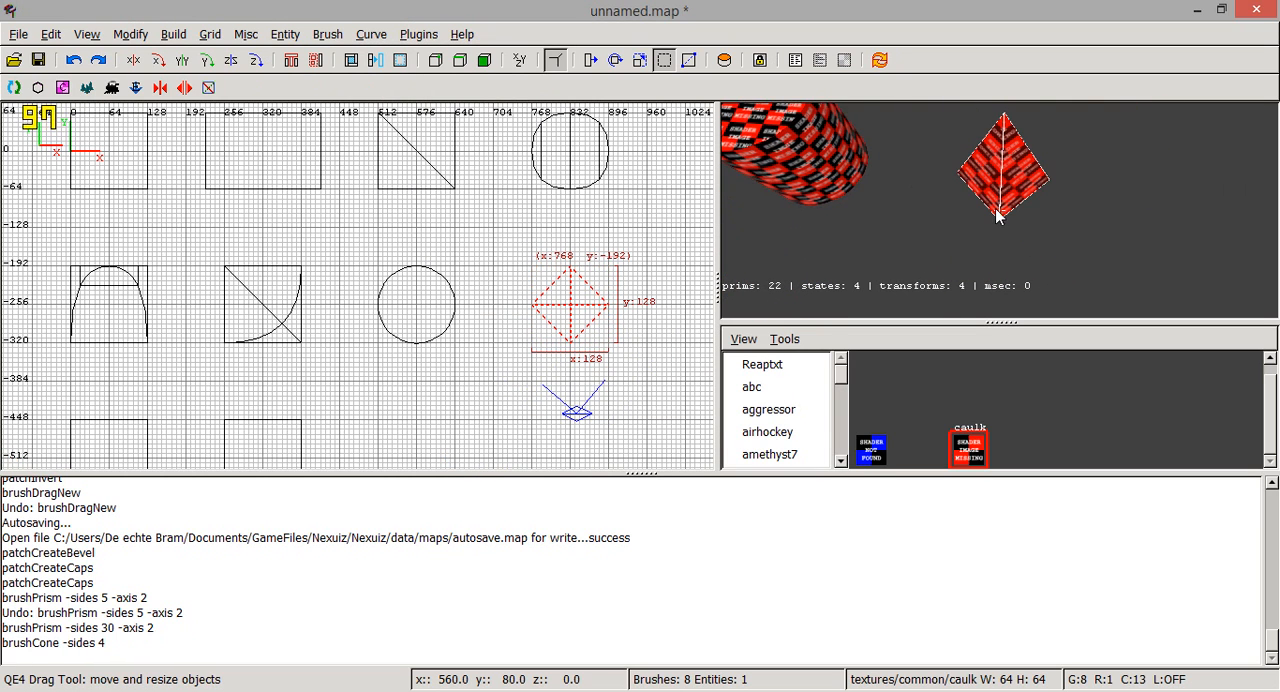
{"action": "left_click", "coordinate": [73, 59]}
Step: Convert the selected brush at x 768, y -192 into a cone with 30 sides
{"action": "left_click", "coordinate": [284, 32]}
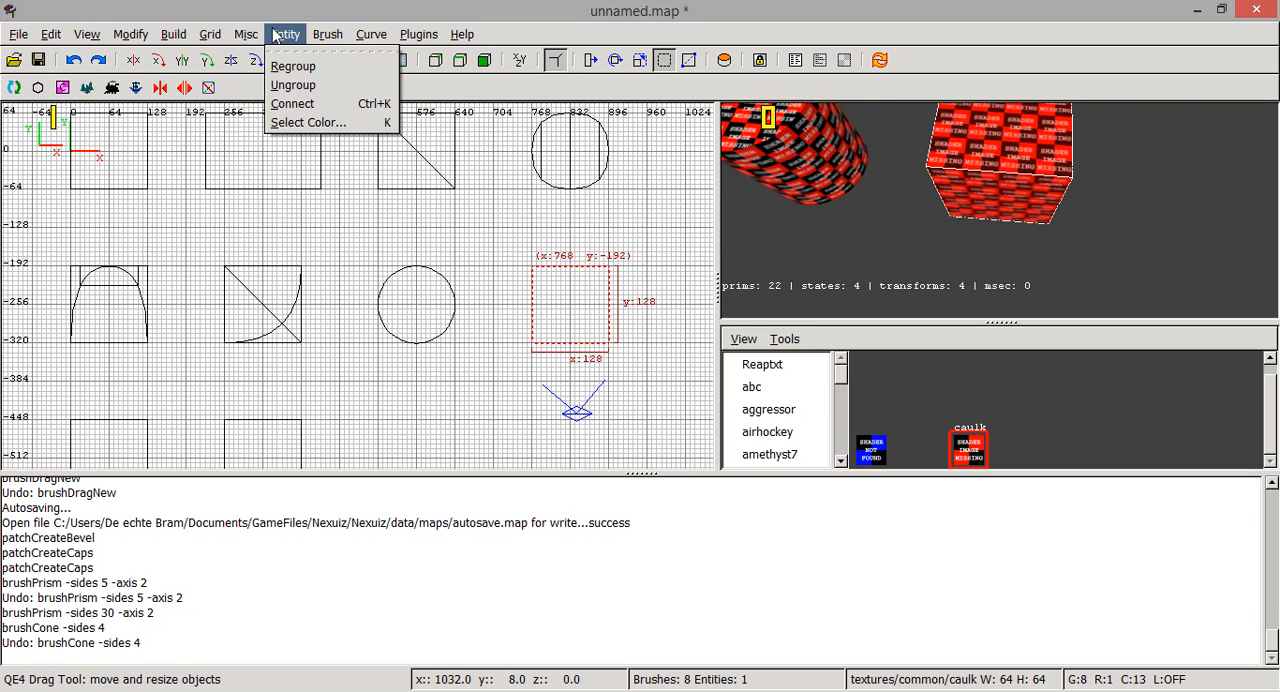
{"action": "mouse_move", "coordinate": [327, 36]}
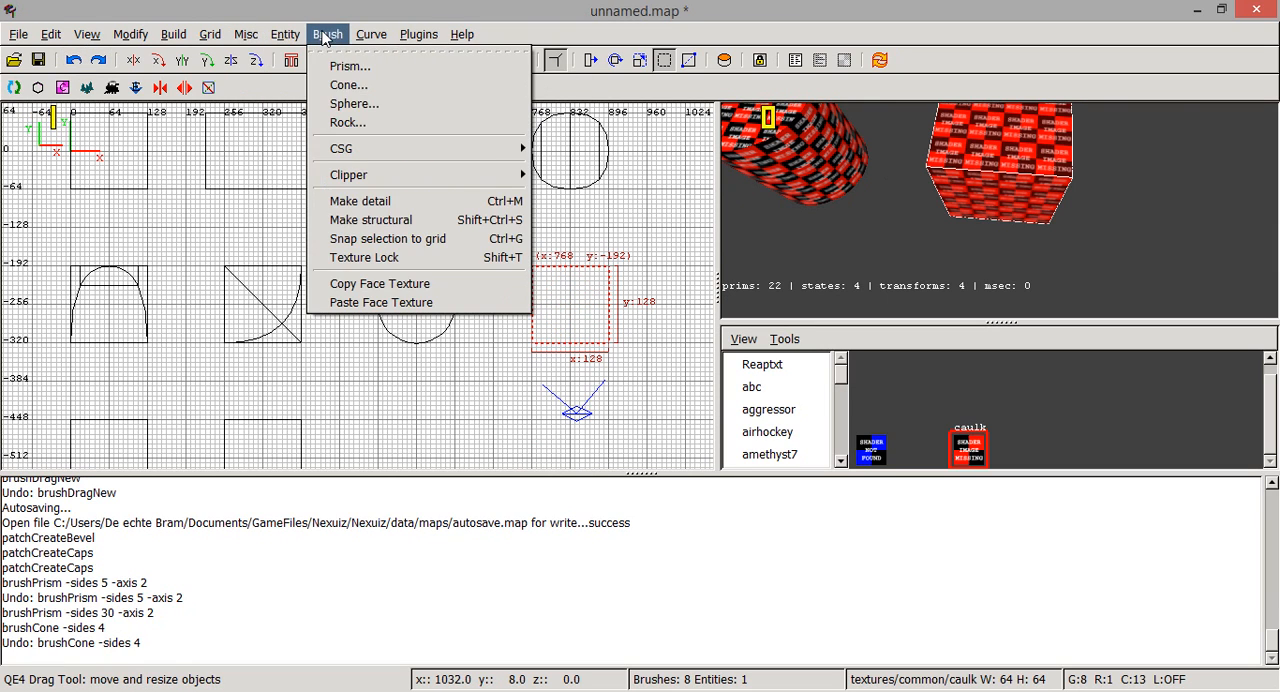
{"action": "left_click", "coordinate": [350, 122]}
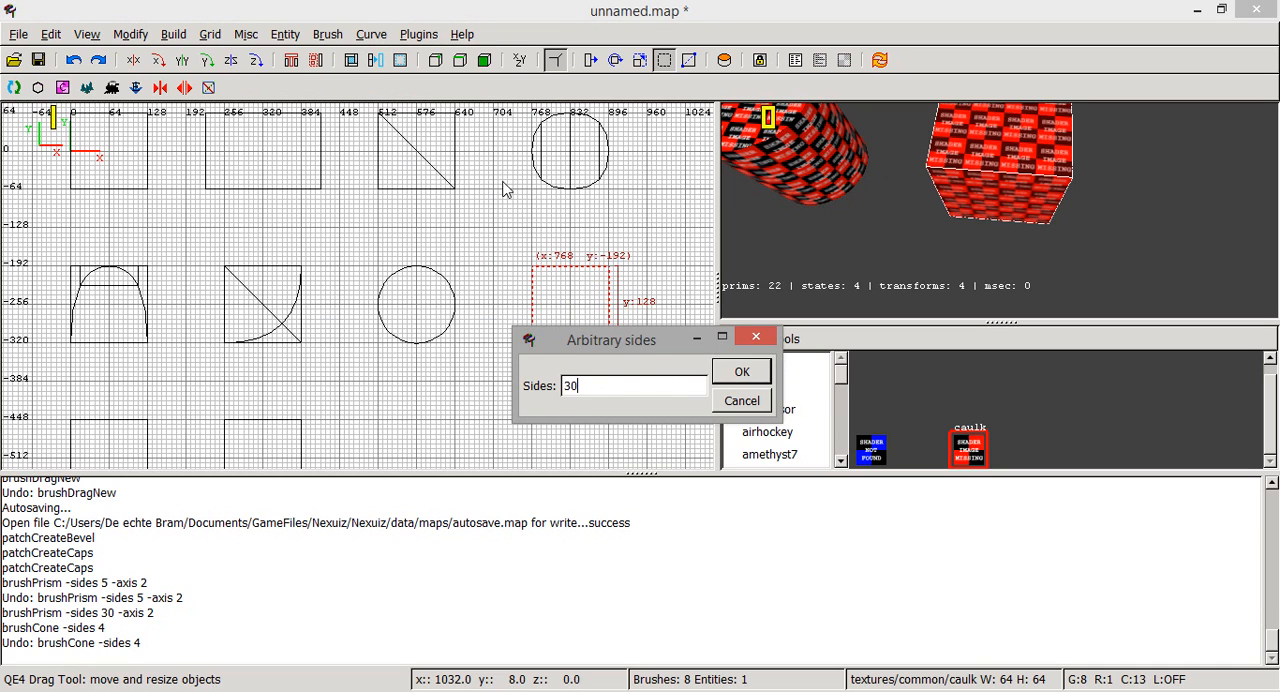
{"action": "type", "text": "30"}
{"action": "left_click", "coordinate": [741, 371]}
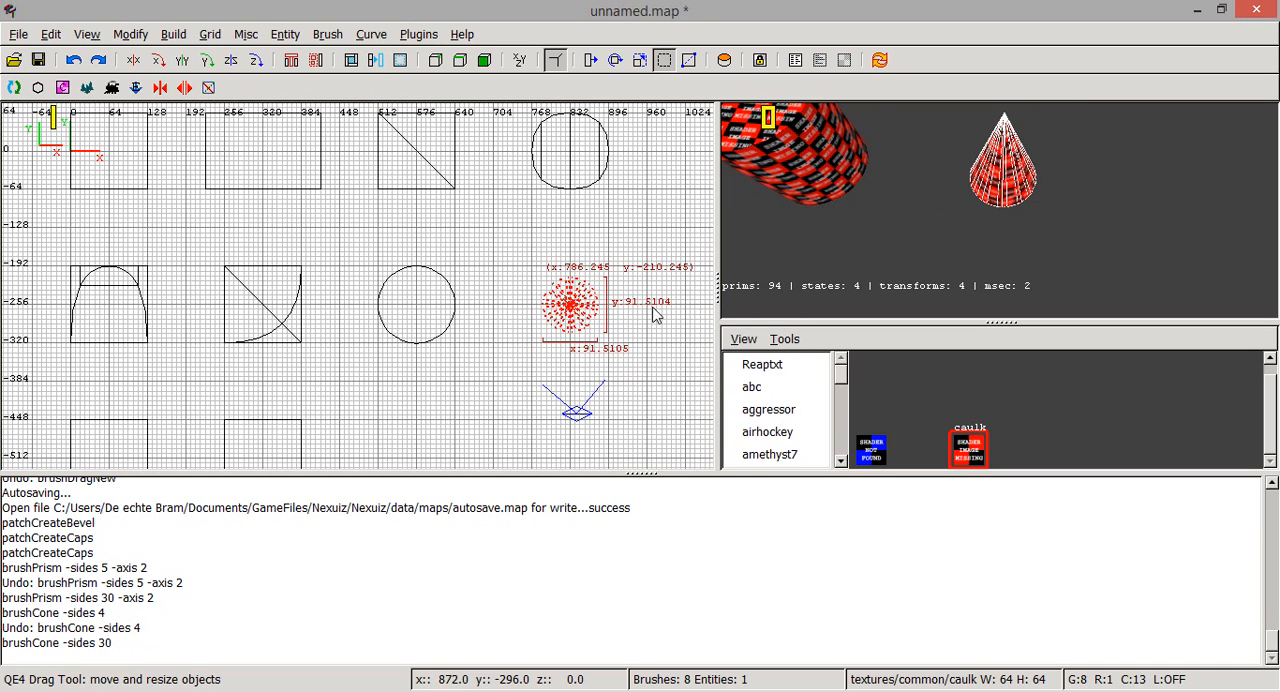
Step: Inspect the 30-sided cone up close in 3D and clear the selection
{"action": "key", "text": "Right"}
{"action": "key", "text": "Left"}
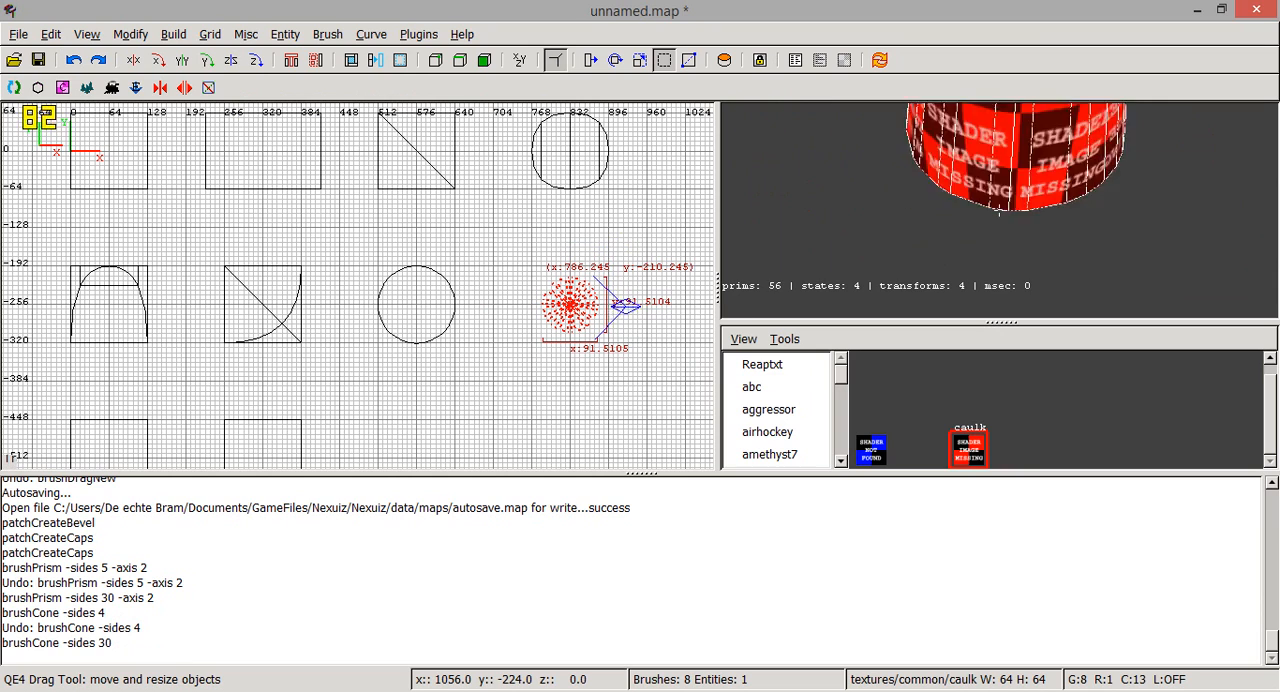
{"action": "key", "text": "Down"}
{"action": "right_click", "coordinate": [912, 222]}
{"action": "right_click", "coordinate": [912, 222]}
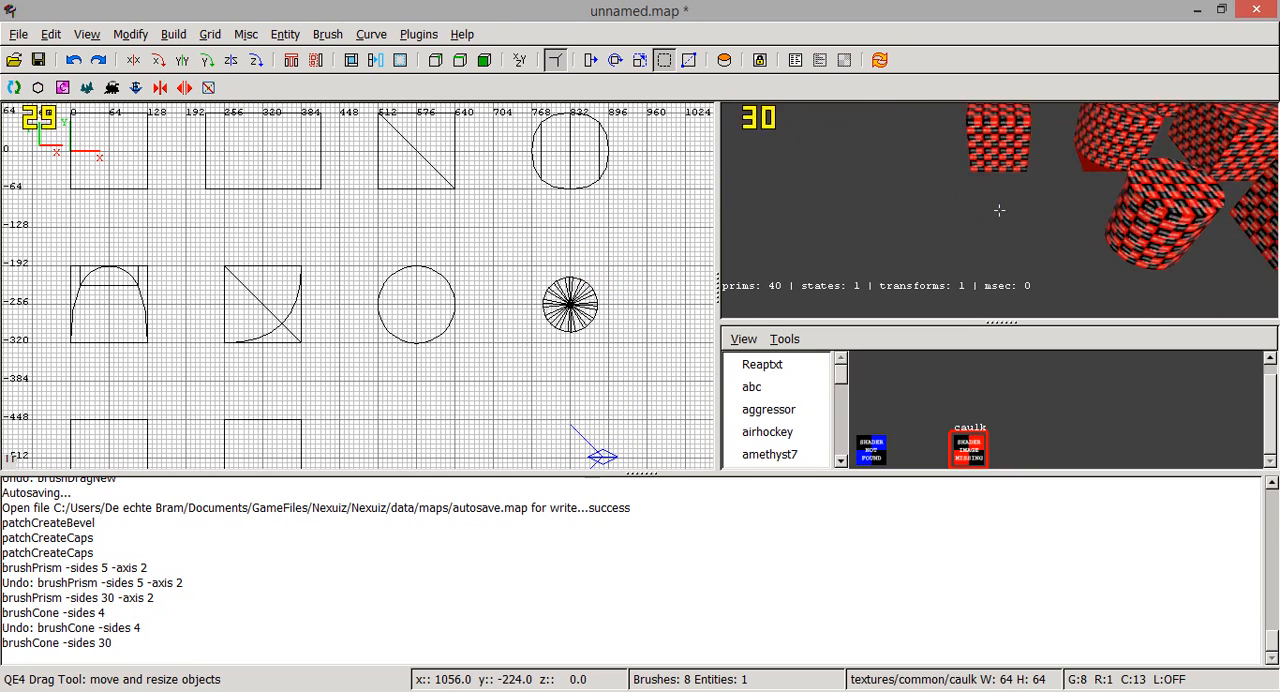
Step: Select the brush at x 0, y -448 and convert it into a sphere with 5 sides
{"action": "right_click", "coordinate": [912, 222]}
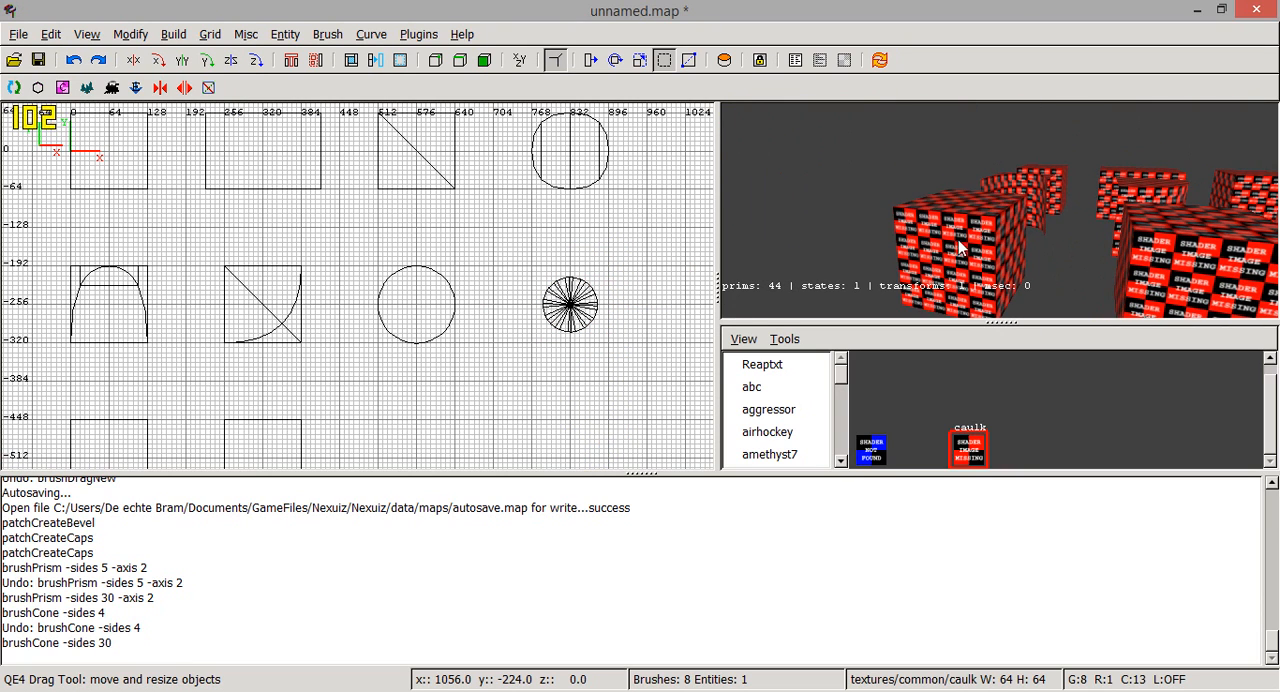
{"action": "left_click", "coordinate": [958, 239], "text": "shift"}
{"action": "left_click", "coordinate": [292, 38]}
{"action": "mouse_move", "coordinate": [331, 40]}
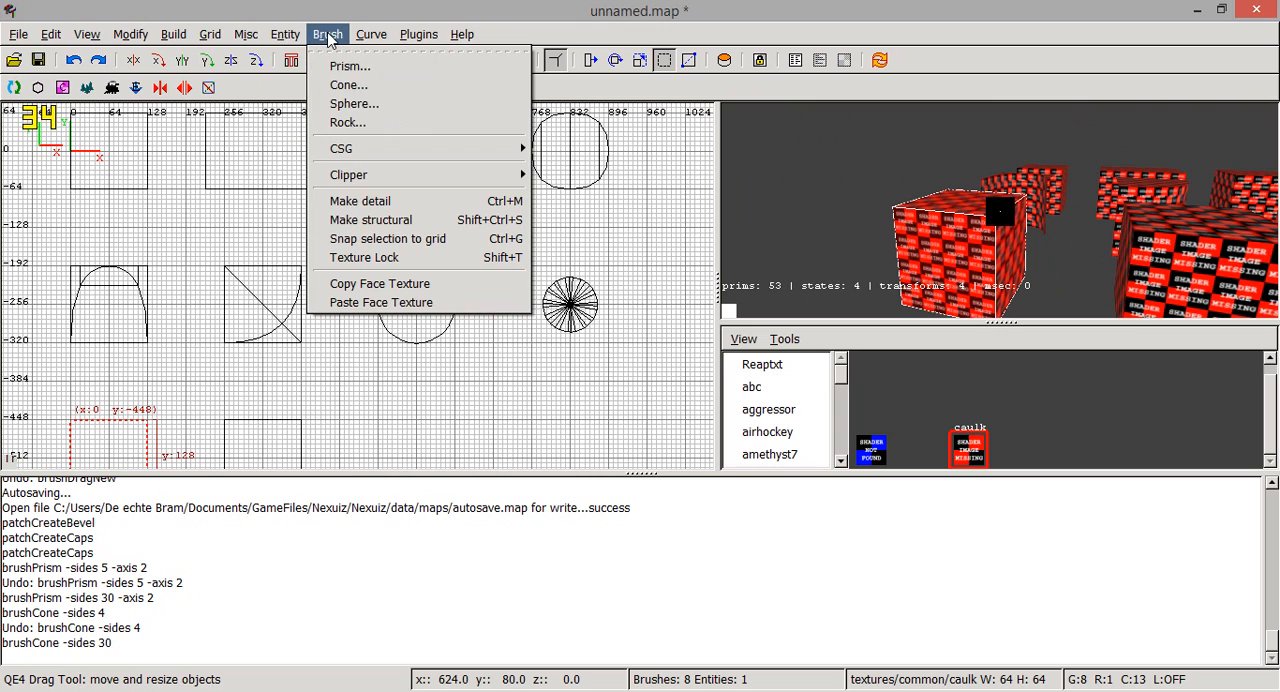
{"action": "left_click", "coordinate": [350, 104]}
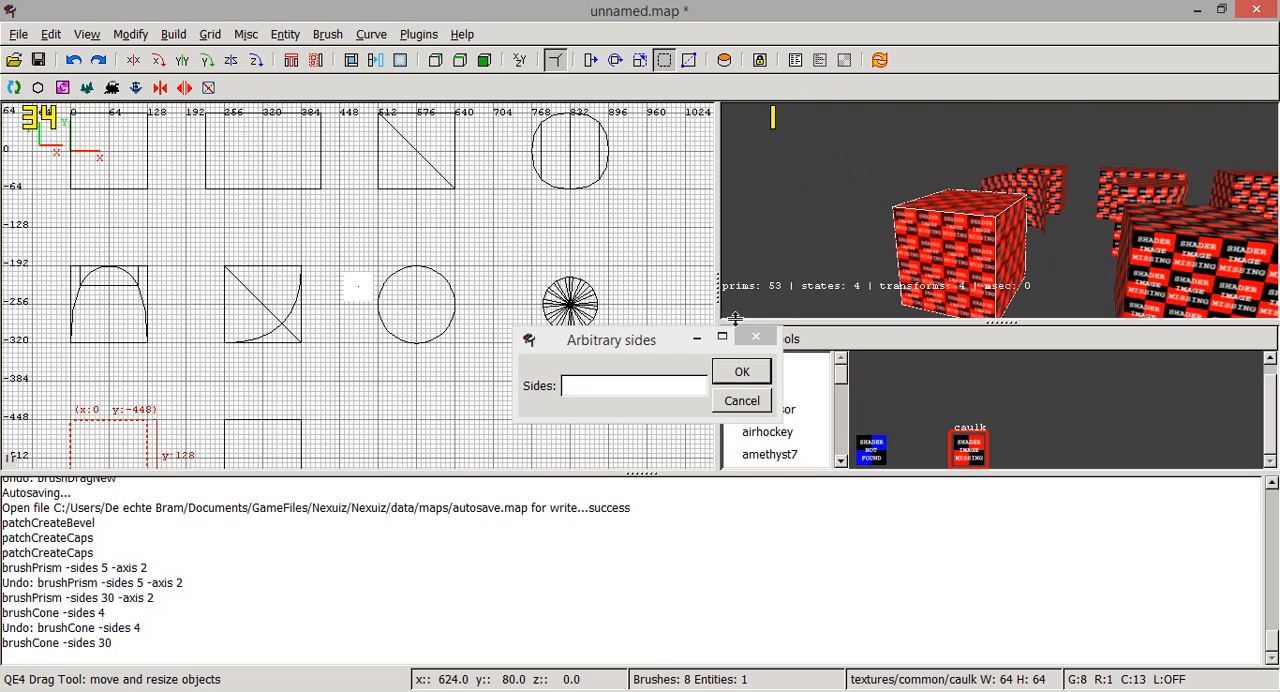
{"action": "left_click", "coordinate": [643, 386]}
{"action": "type", "text": "5"}
{"action": "left_click", "coordinate": [742, 371]}
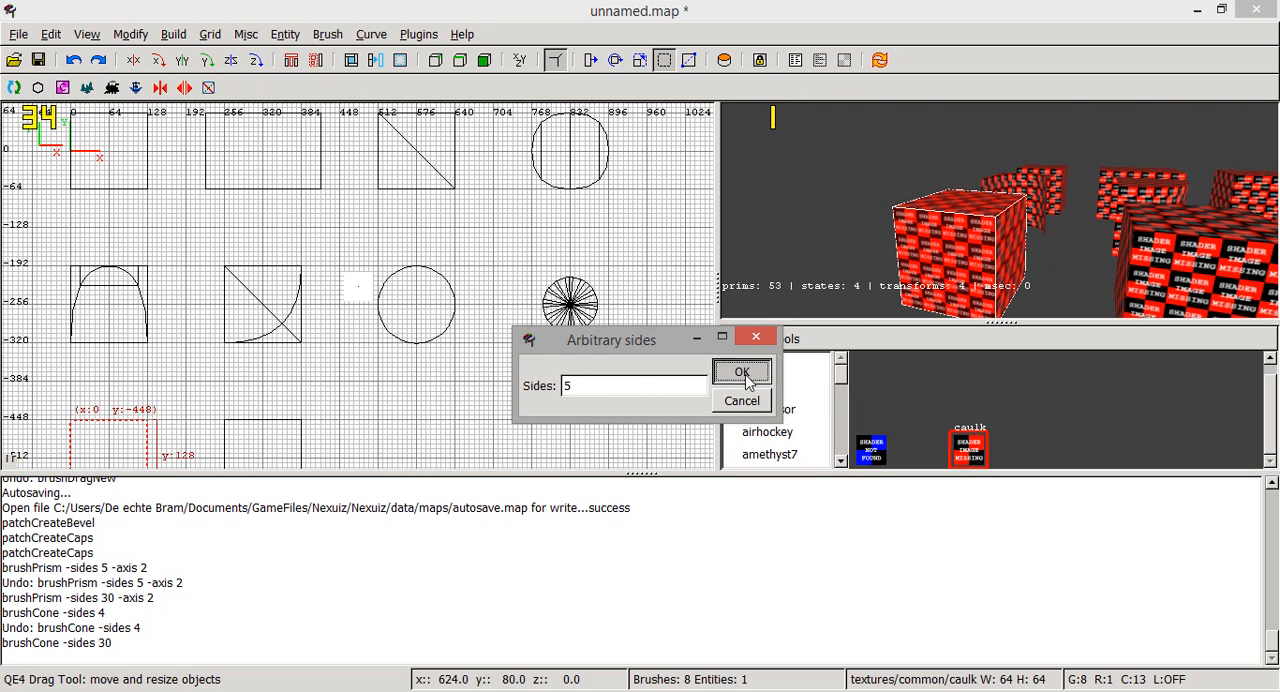
Step: Inspect the five-sided sphere in 3D from several angles and undo its creation
{"action": "key", "text": "Up"}
{"action": "key", "text": "Left"}
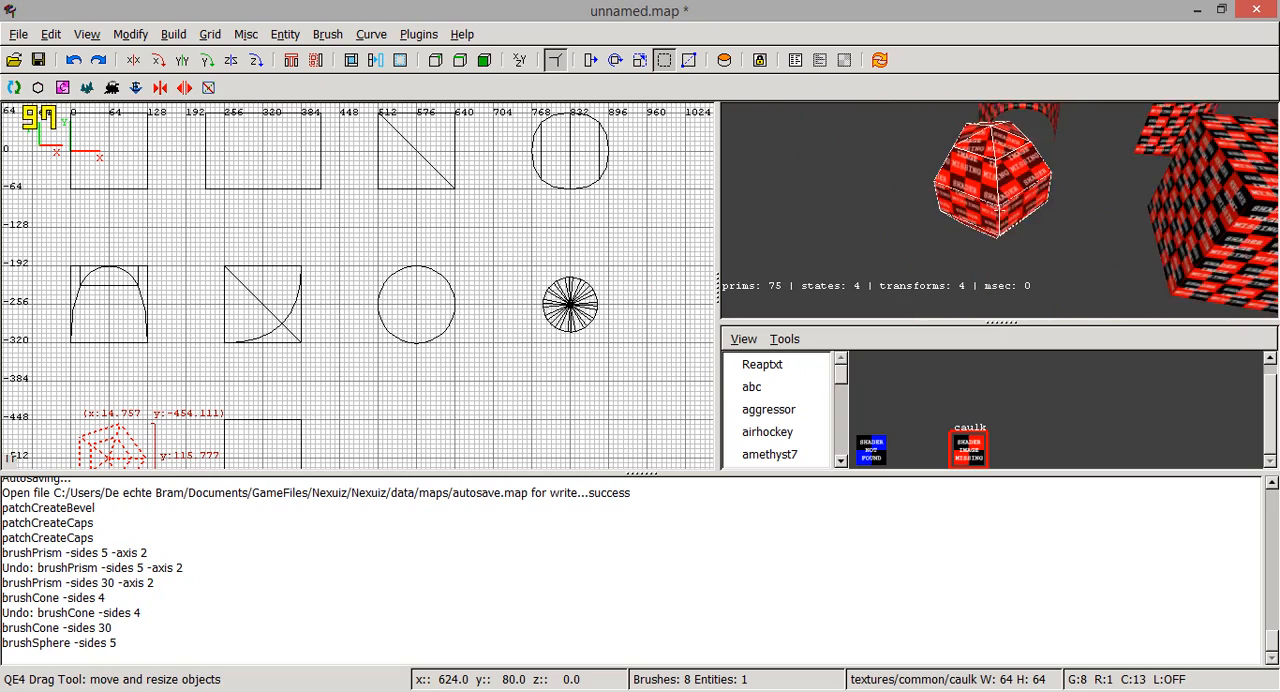
{"action": "key", "text": "Right"}
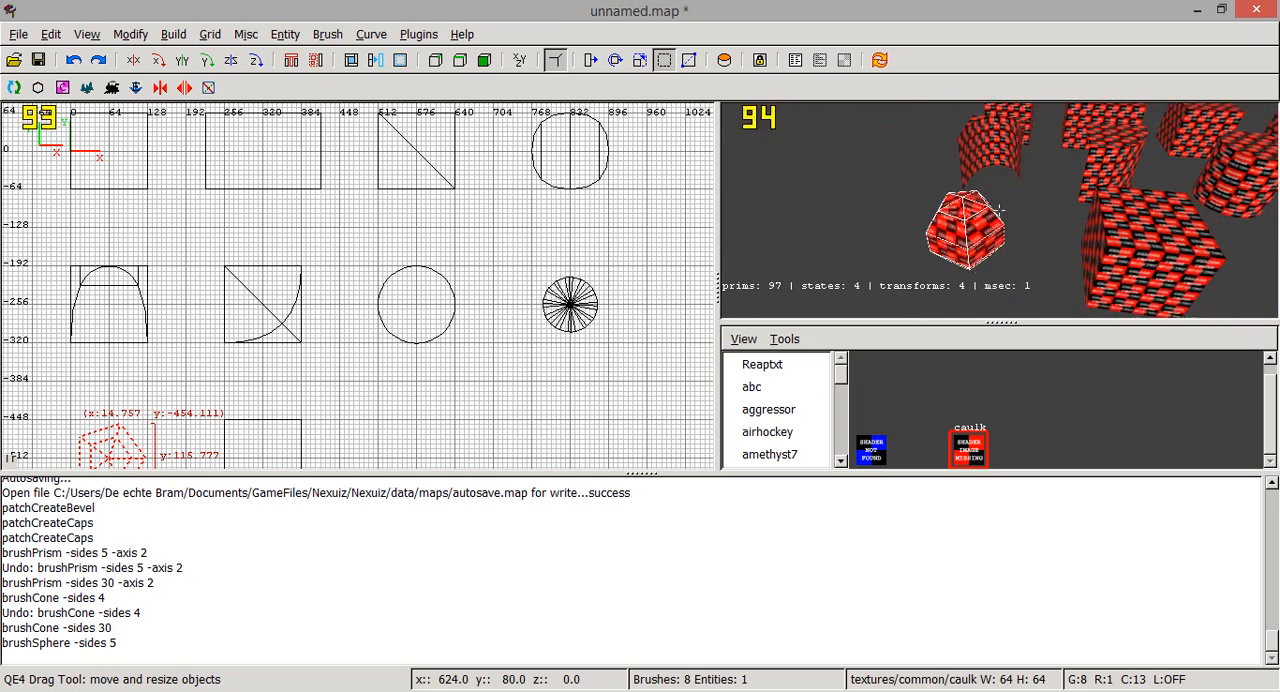
{"action": "right_click", "coordinate": [940, 248]}
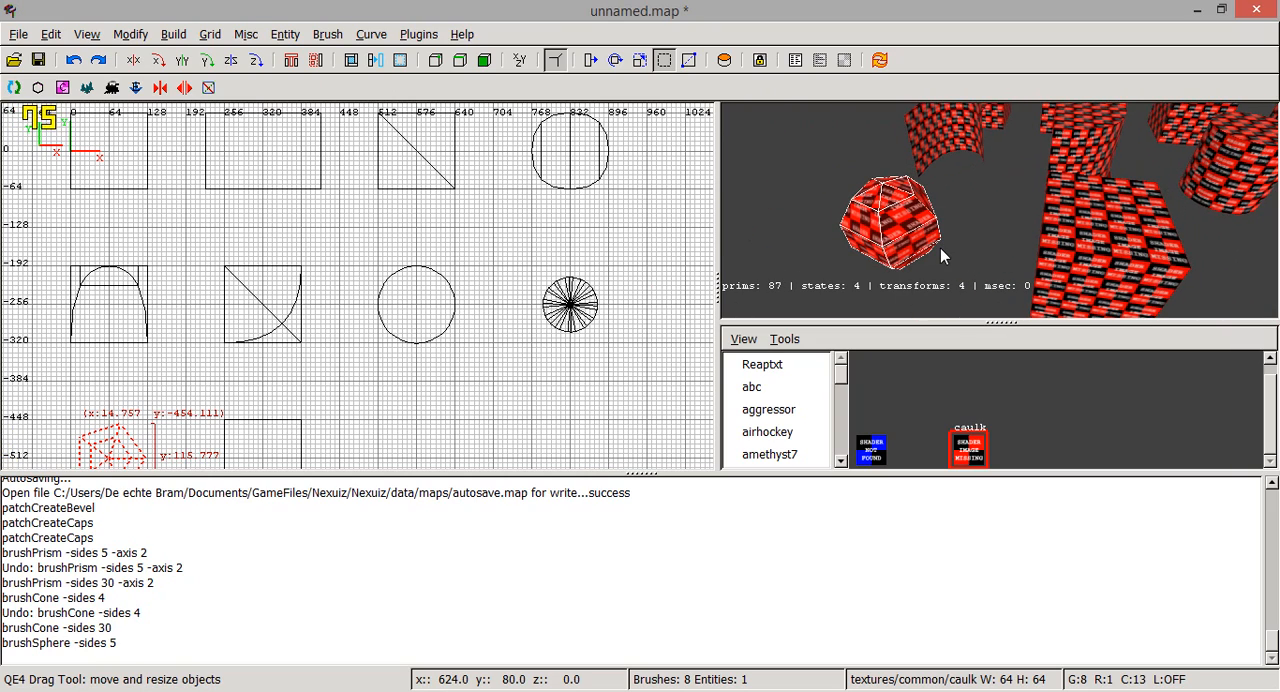
{"action": "key", "text": "ctrl+z"}
Step: Convert the selected brush at x 0, y -448 into a sphere with 30 sides and deselect it
{"action": "left_click", "coordinate": [327, 36]}
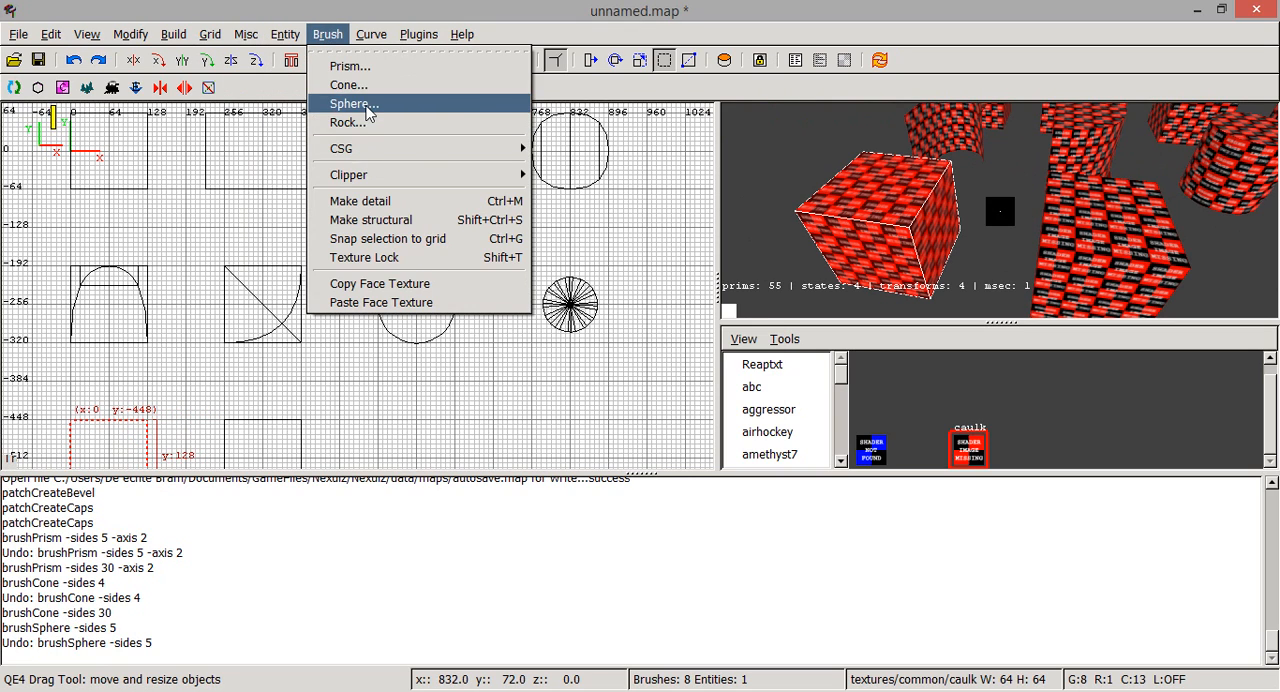
{"action": "left_click", "coordinate": [368, 103]}
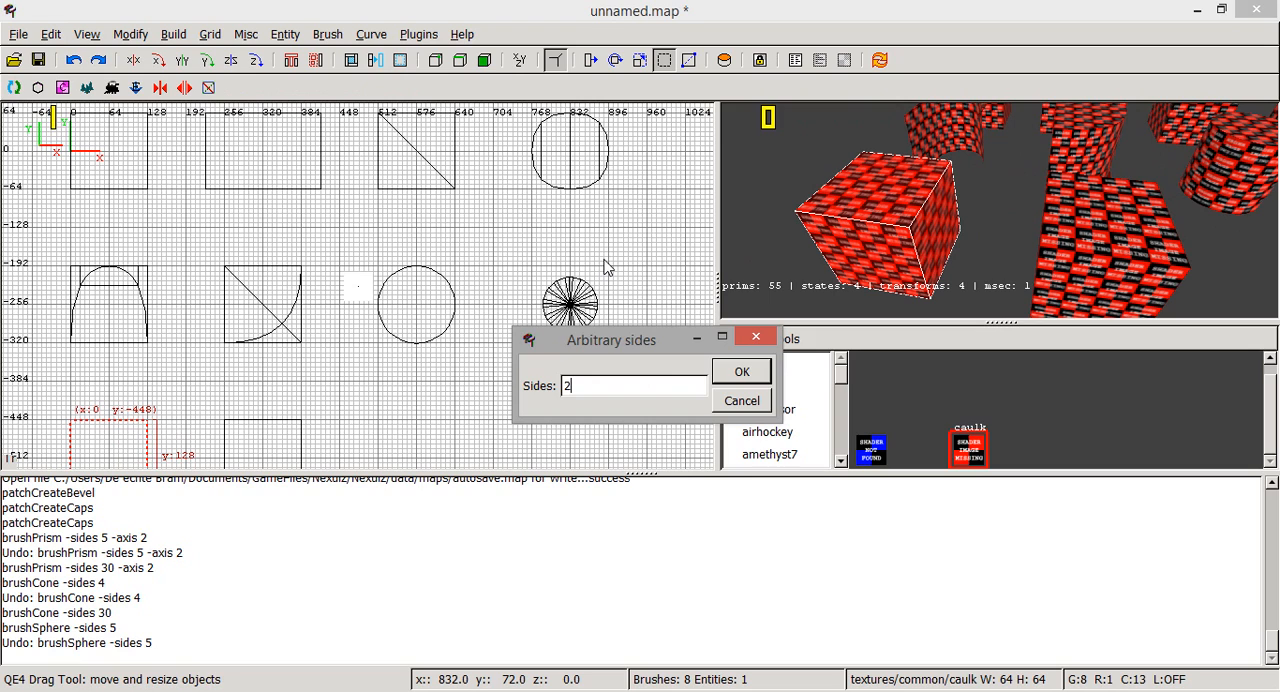
{"action": "left_click", "coordinate": [745, 374]}
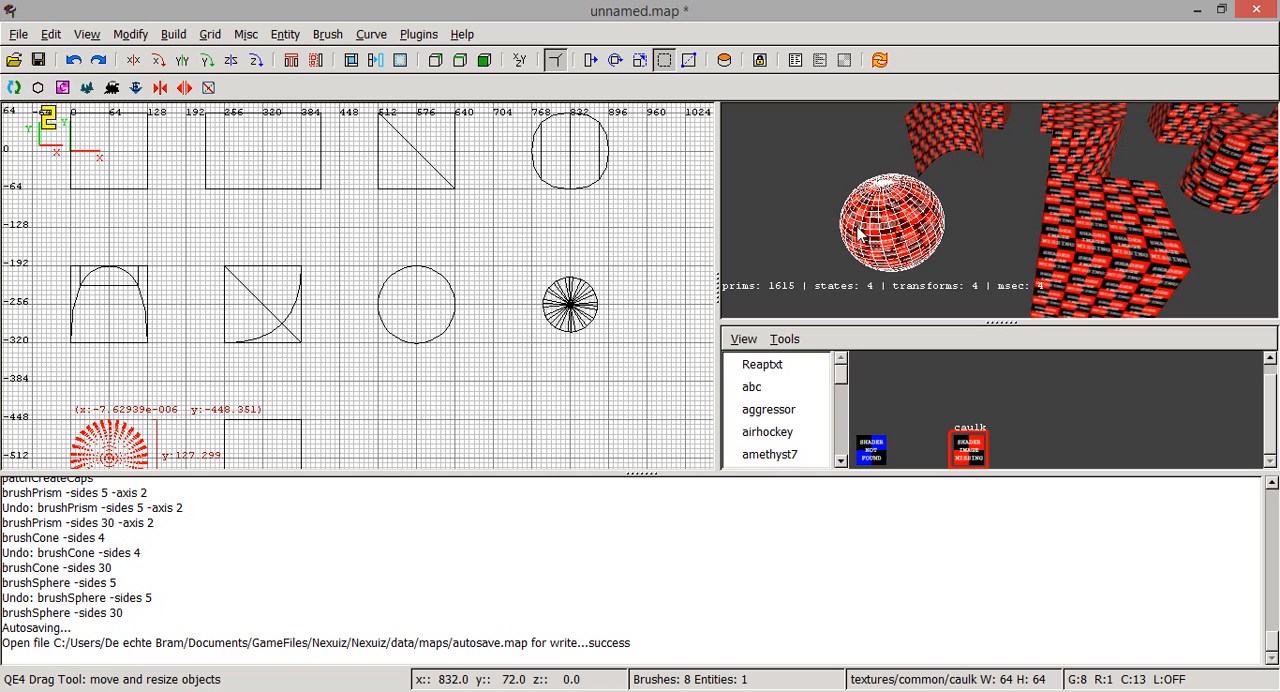
{"action": "key", "text": "Escape"}
Step: Select the 128 by 128 brush at x 256, y -448 and try to convert it into a rock with 5 sides
{"action": "right_click", "coordinate": [922, 220]}
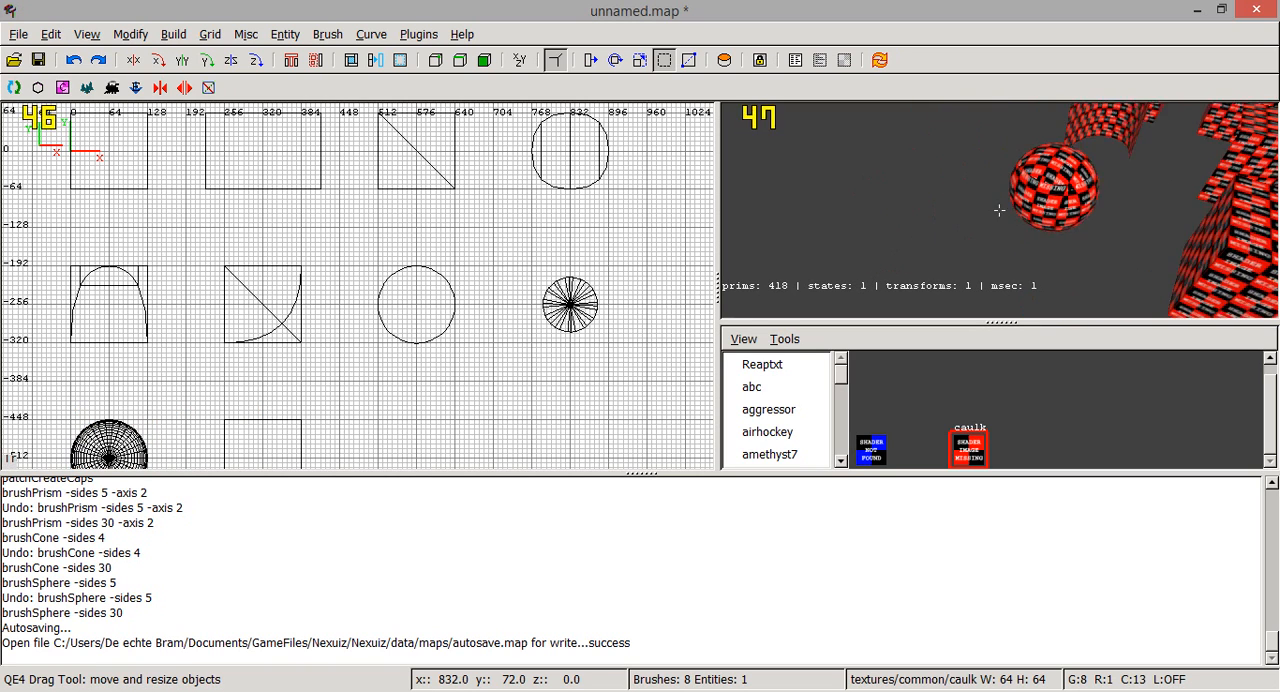
{"action": "right_click", "coordinate": [999, 211]}
{"action": "left_click", "coordinate": [973, 221], "text": "shift"}
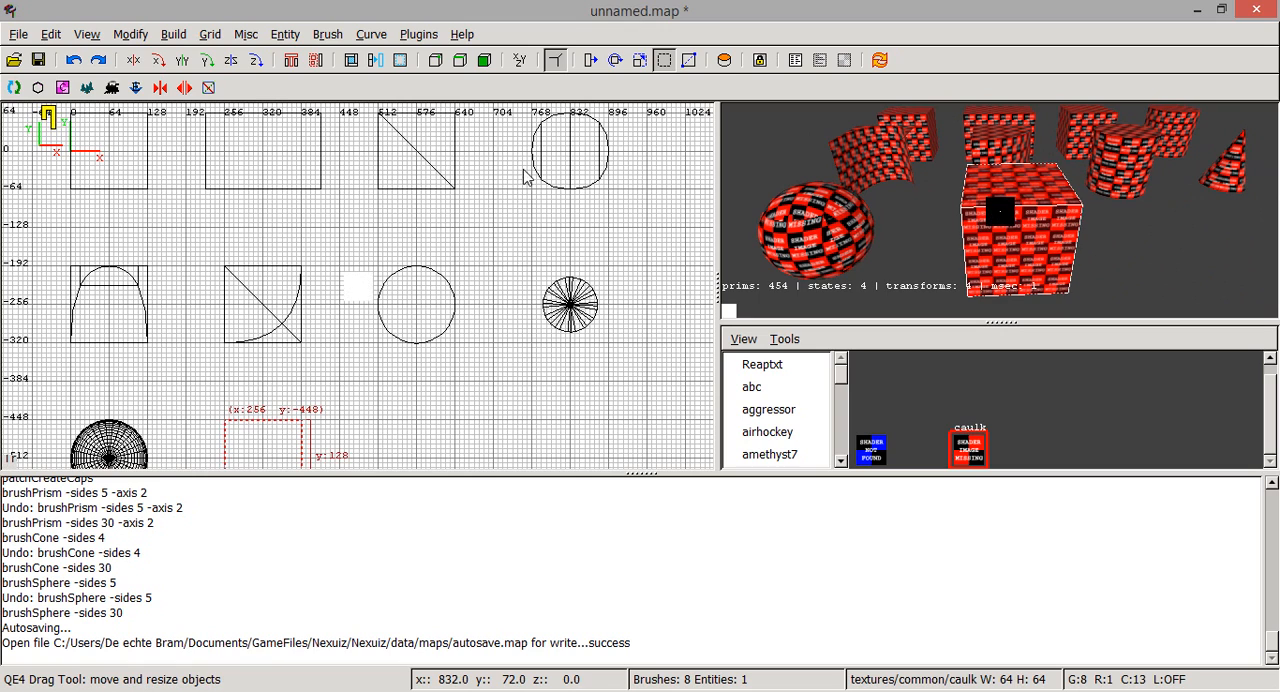
{"action": "left_click", "coordinate": [313, 37]}
{"action": "left_click", "coordinate": [350, 122]}
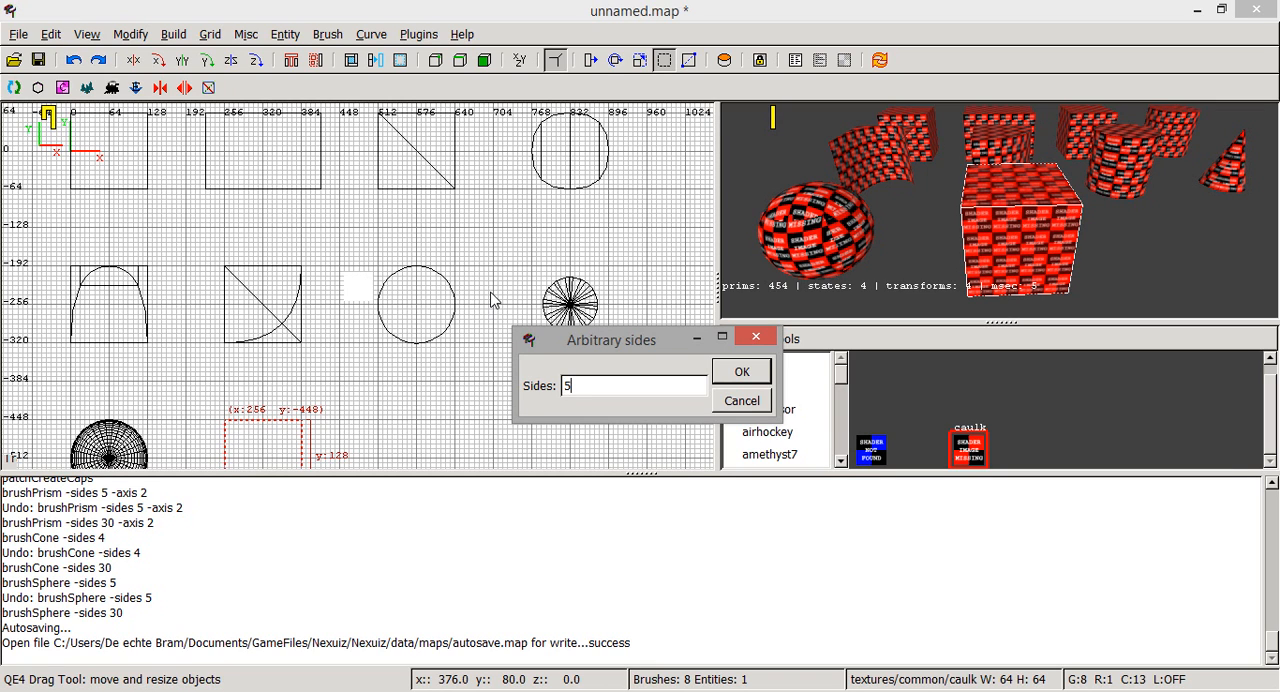
{"action": "left_click", "coordinate": [740, 373]}
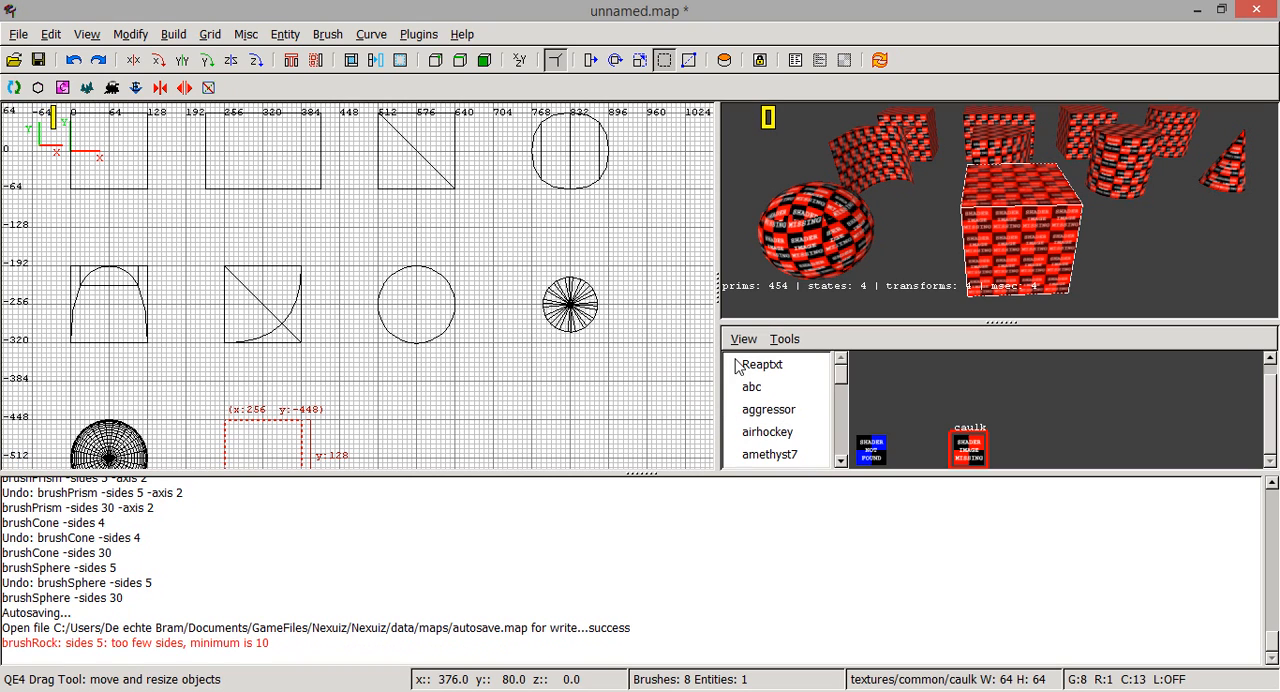
Step: Convert the selected brush at x 256, y -448 into a rock with 10 sides
{"action": "left_click", "coordinate": [298, 36]}
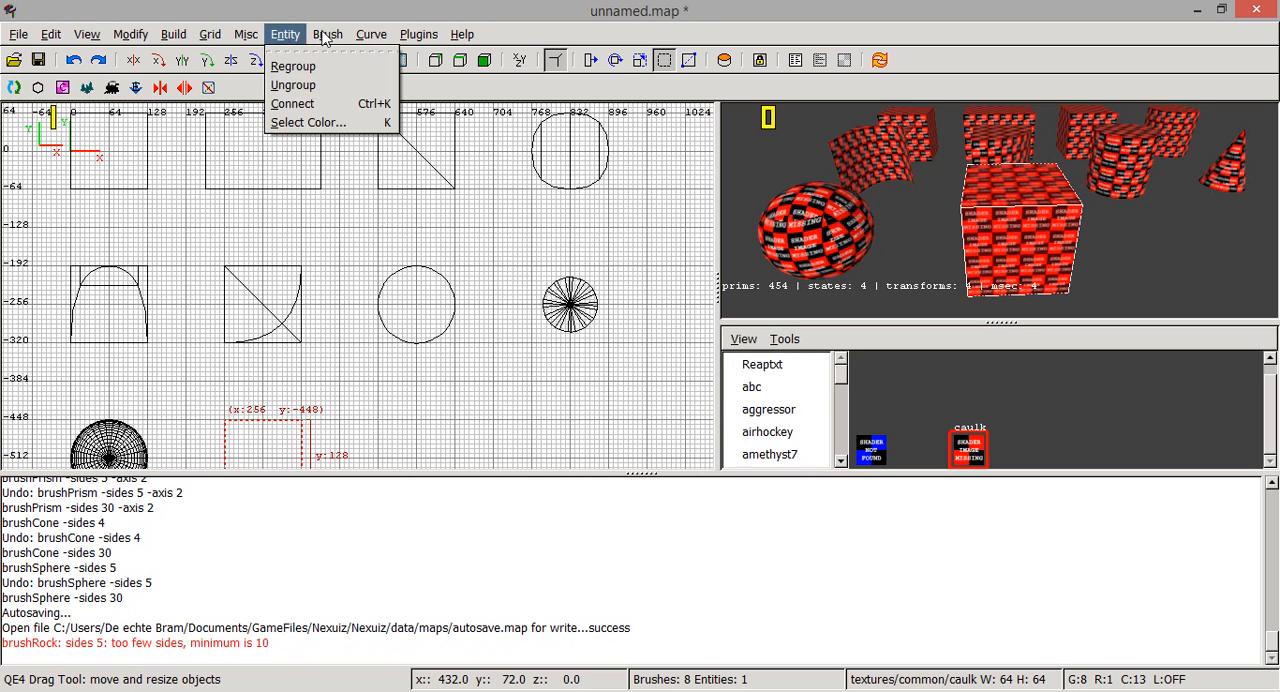
{"action": "mouse_move", "coordinate": [326, 36]}
{"action": "left_click", "coordinate": [350, 122]}
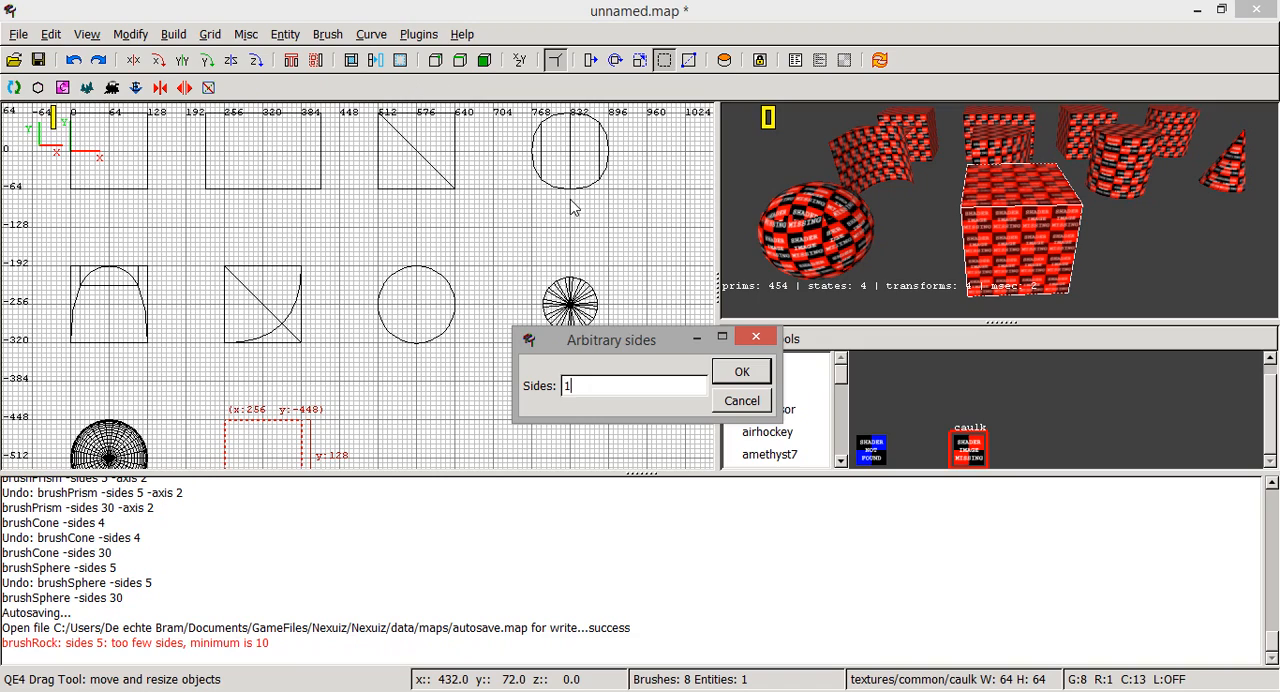
{"action": "type", "text": "10"}
{"action": "left_click", "coordinate": [742, 371]}
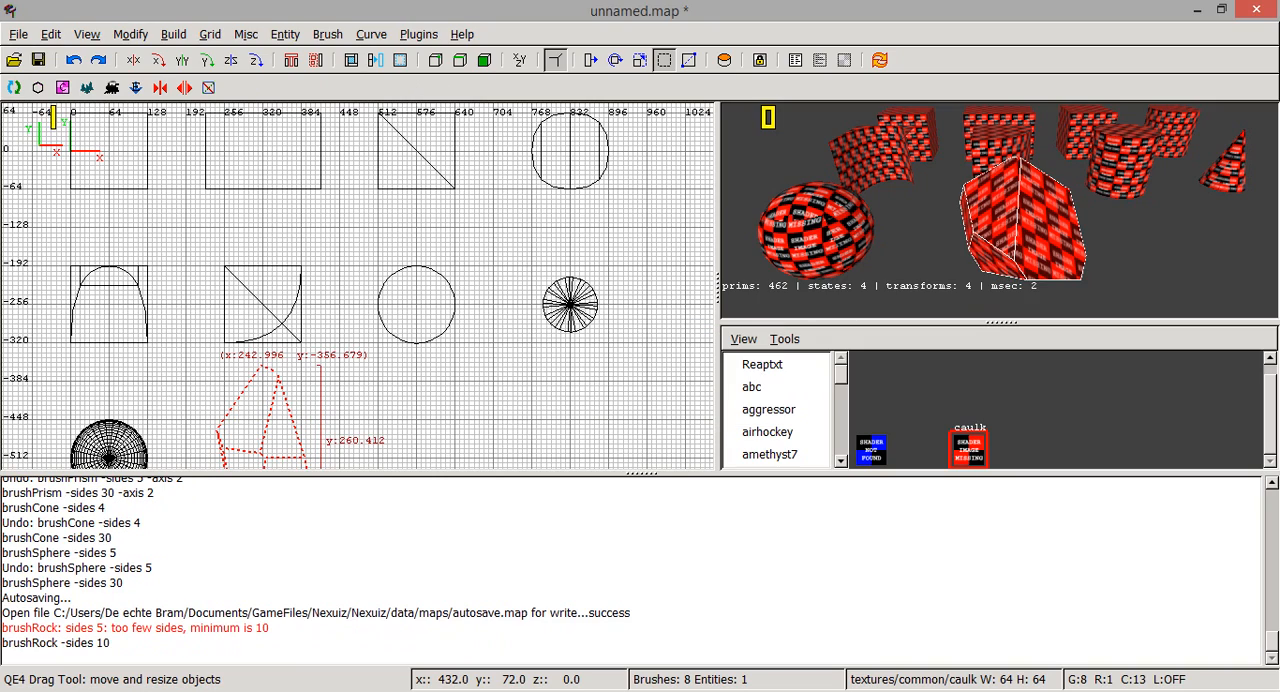
Step: Examine the irregular shape of the 10-sided rock in 3D from several sides and distances
{"action": "key", "text": "Up"}
{"action": "key", "text": "Right"}
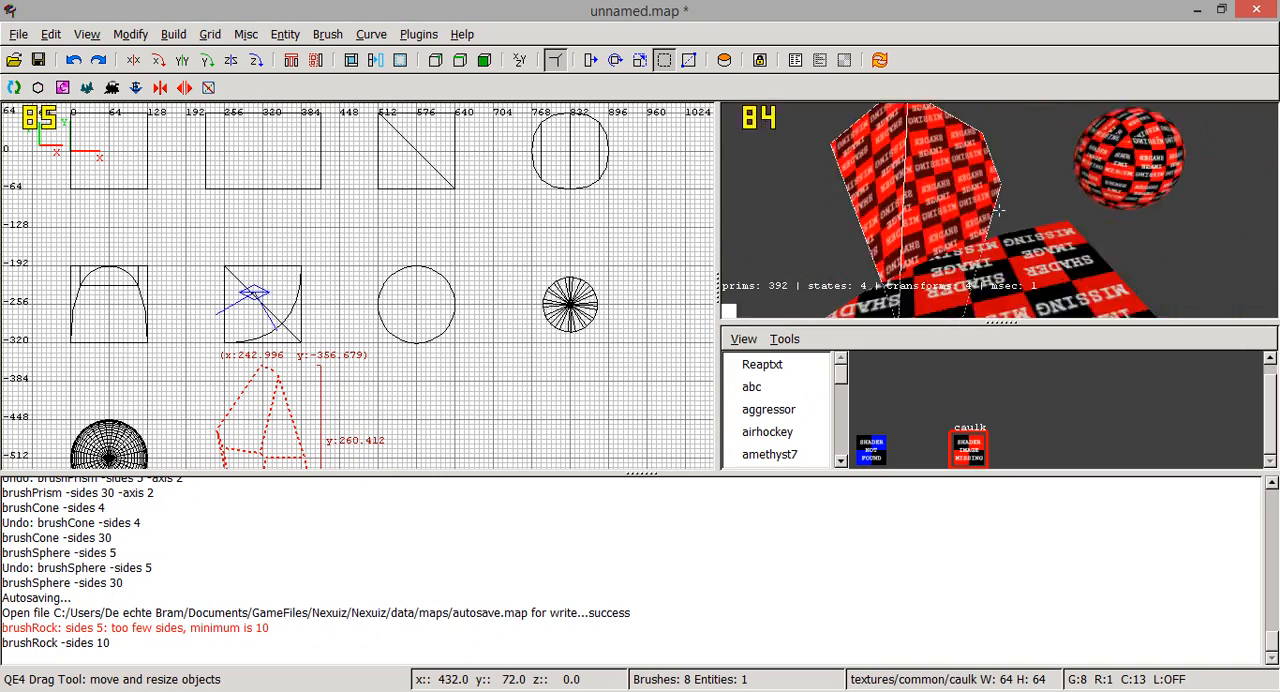
{"action": "key", "text": "Down"}
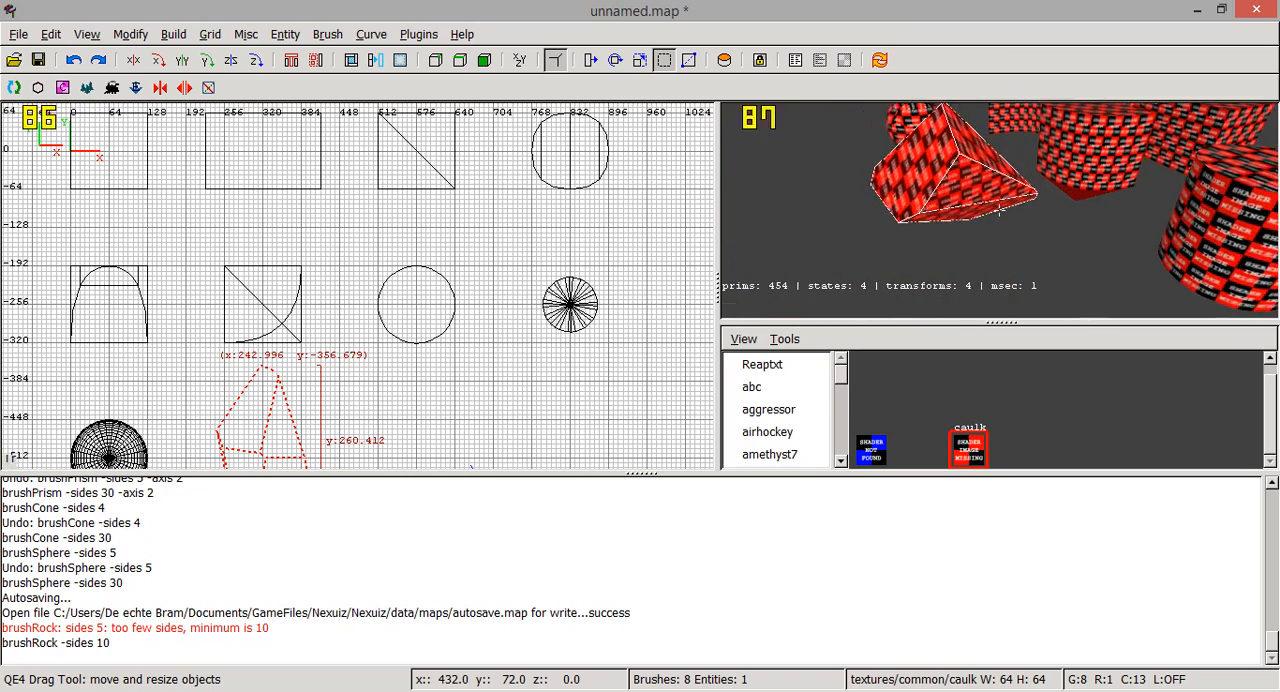
{"action": "key", "text": "Up"}
{"action": "key", "text": "Down"}
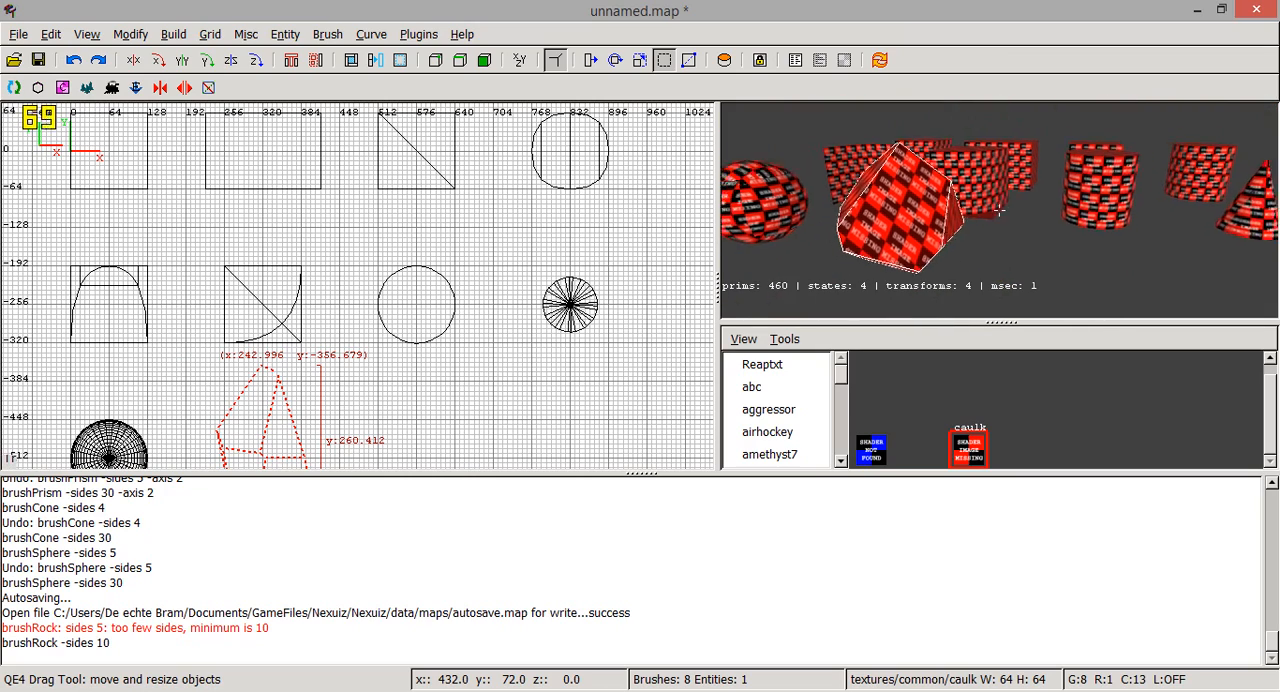
Step: Deselect the 10-sided rock and bring the neighbouring cylinders and cone into view in 3D
{"action": "key", "text": "Up"}
{"action": "right_click", "coordinate": [920, 217]}
{"action": "key", "text": "Escape"}
{"action": "right_click", "coordinate": [908, 219]}
{"action": "key", "text": "Up"}
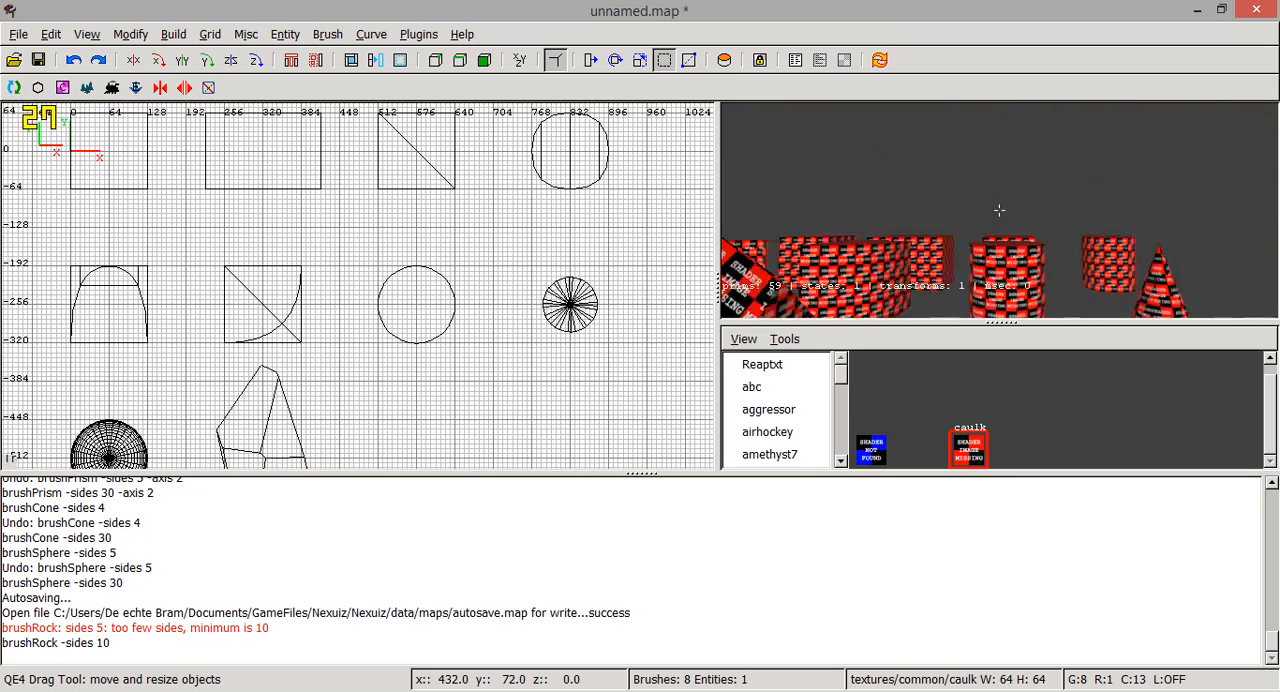
{"action": "key", "text": "Down"}
{"action": "right_click", "coordinate": [972, 181]}
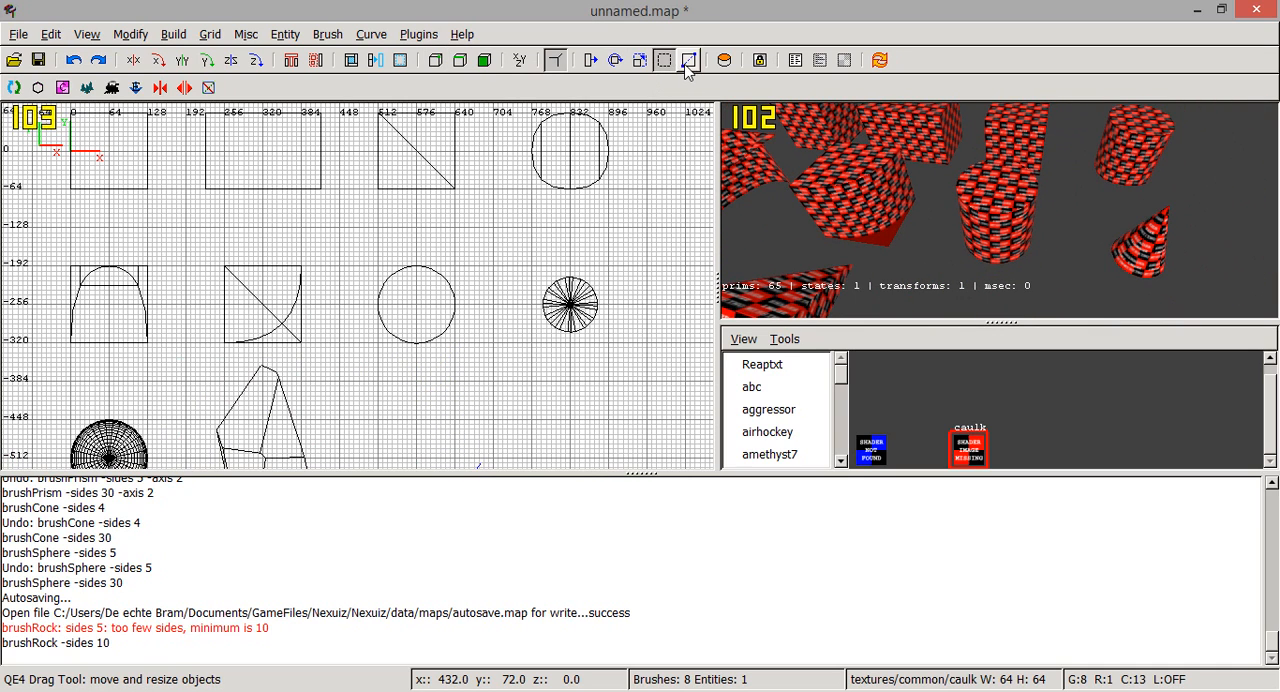
Step: Try to clip the curved cylinder at x 768, y 64 along a steep line through its middle, then deselect it
{"action": "left_click", "coordinate": [1150, 150], "text": "shift"}
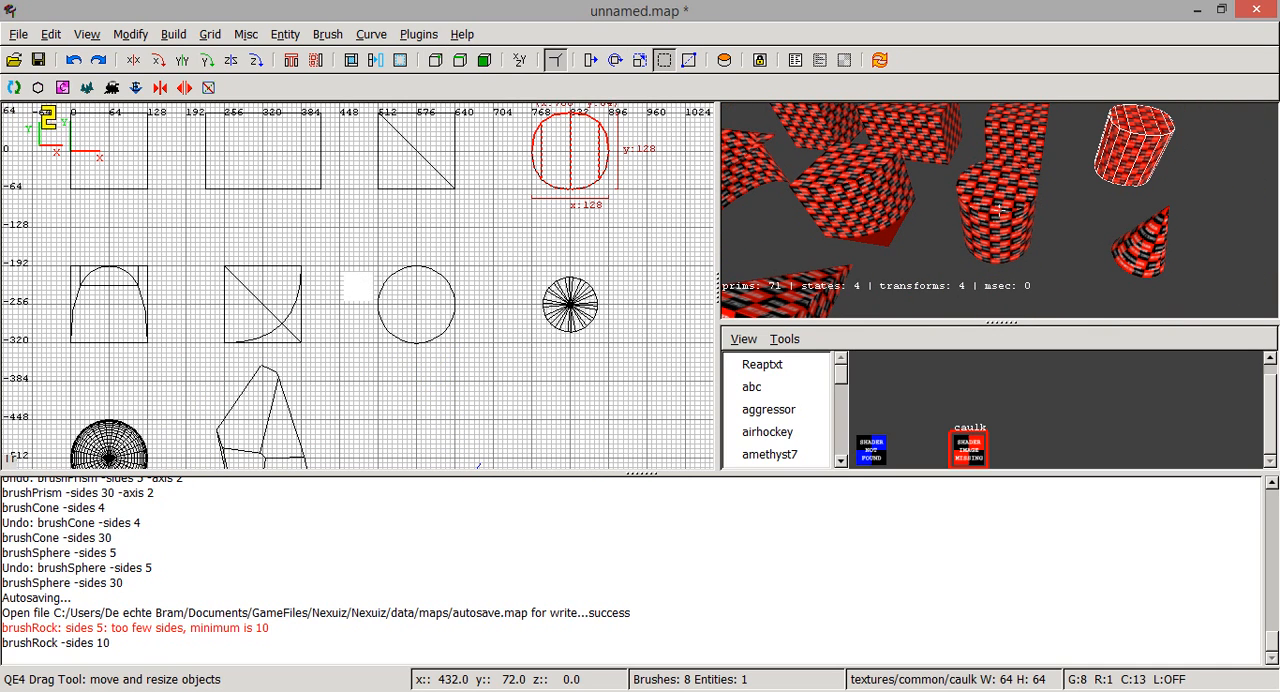
{"action": "left_click", "coordinate": [689, 61]}
{"action": "right_click_drag", "start_coordinate": [619, 157], "coordinate": [574, 220]}
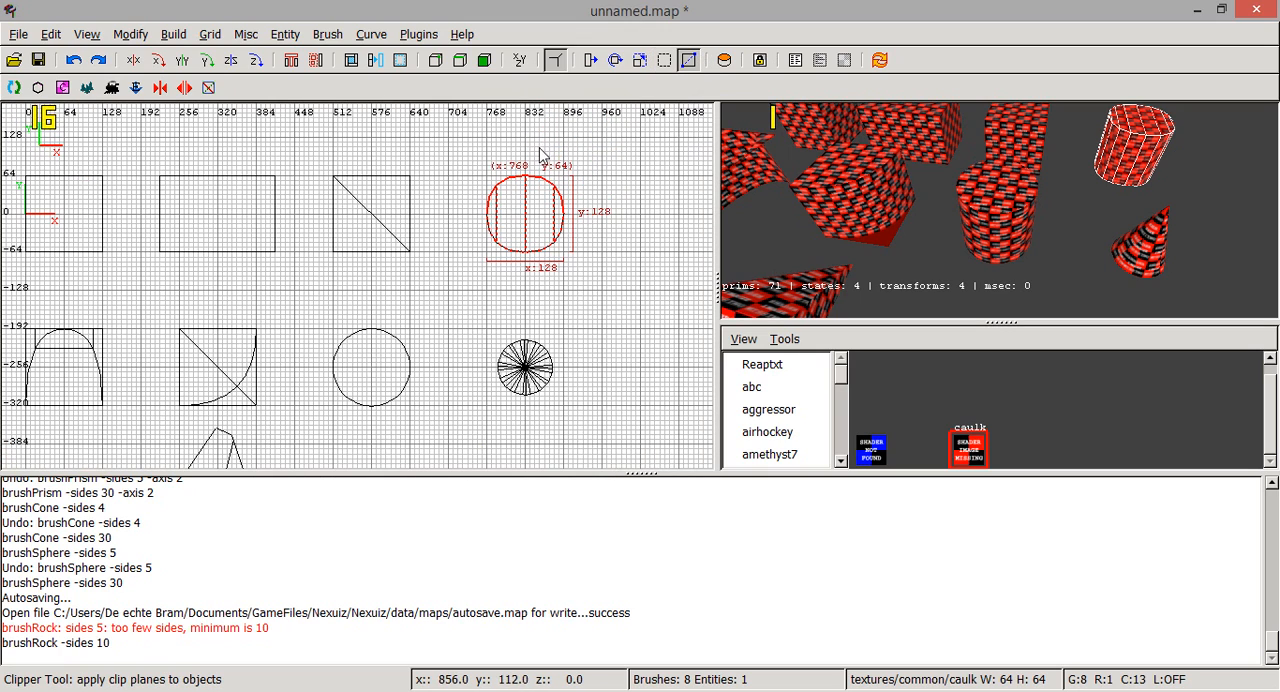
{"action": "left_click", "coordinate": [540, 146]}
{"action": "left_click", "coordinate": [511, 266]}
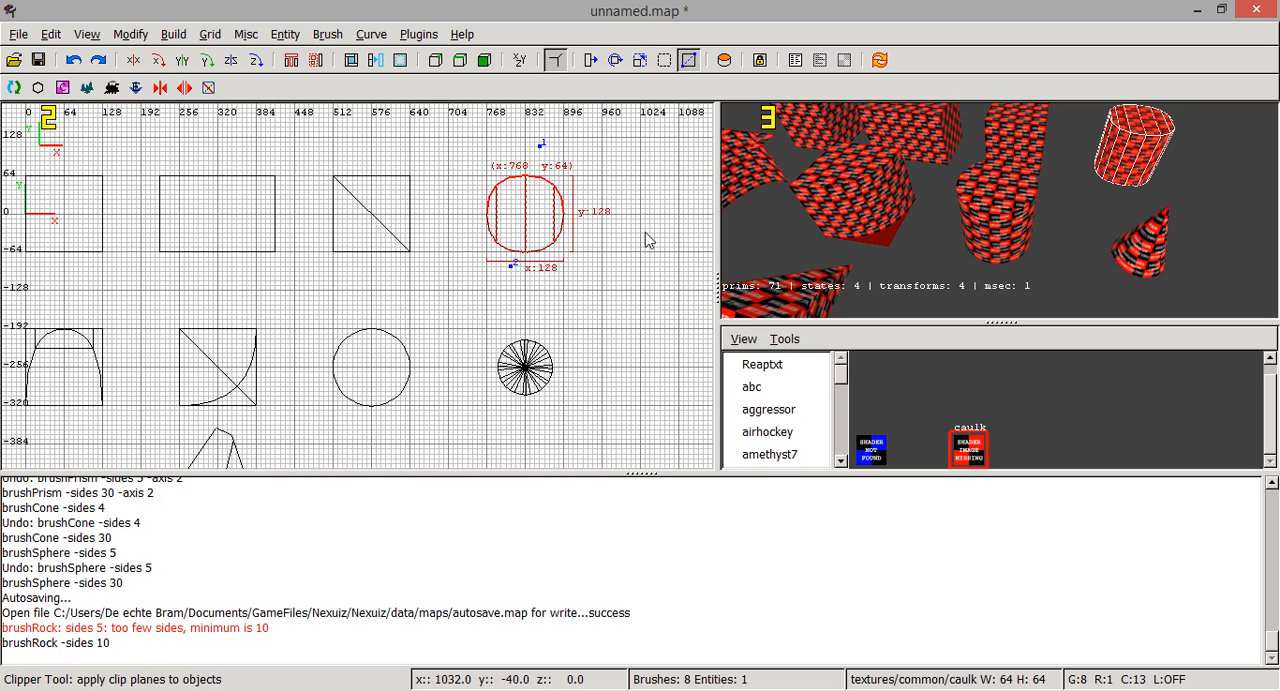
{"action": "right_click", "coordinate": [849, 182]}
{"action": "key", "text": "Up"}
{"action": "right_click", "coordinate": [999, 210]}
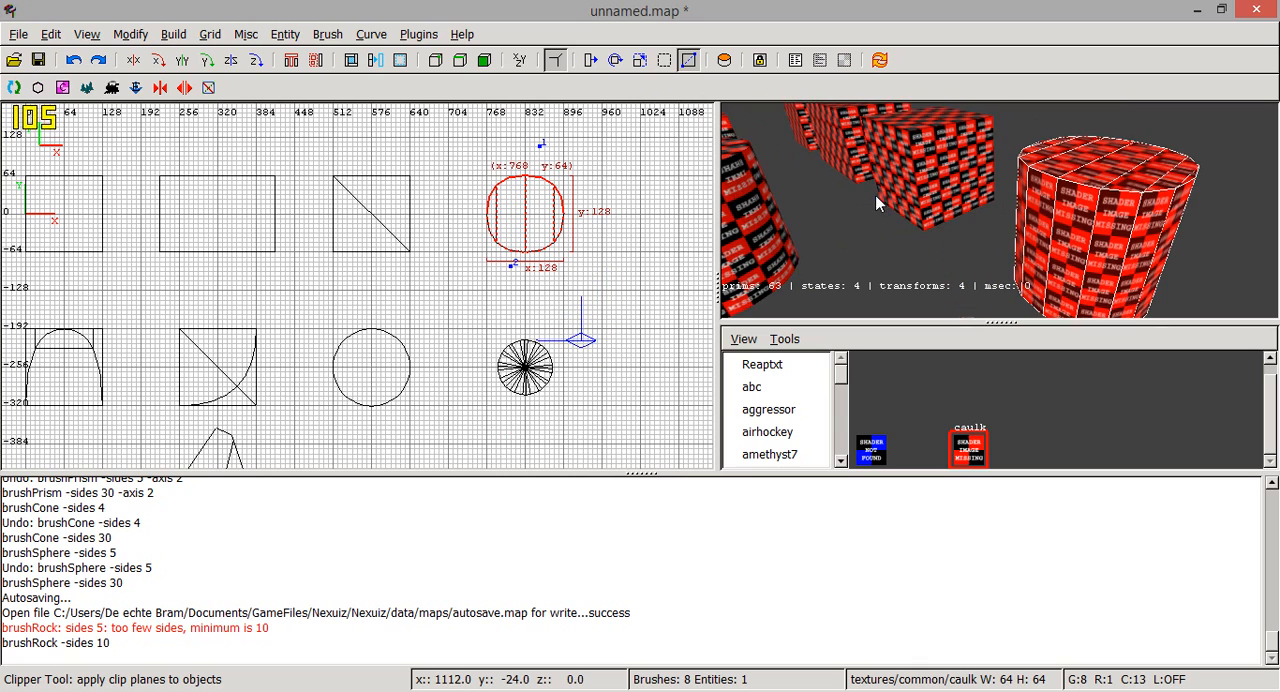
{"action": "key", "text": "Escape"}
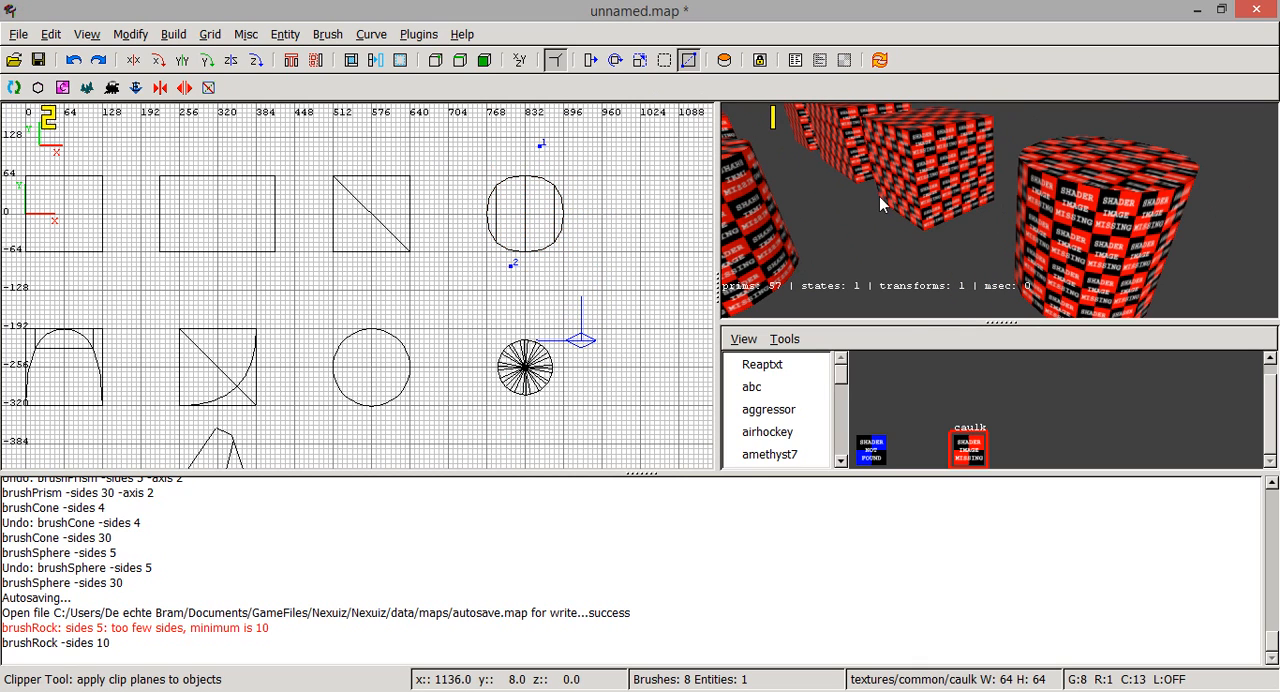
Step: Set a near-vertical clip line through the middle of the 192 by 128 brush at x 224, y 64, and deselect it without clipping
{"action": "left_click", "coordinate": [916, 170], "text": "shift"}
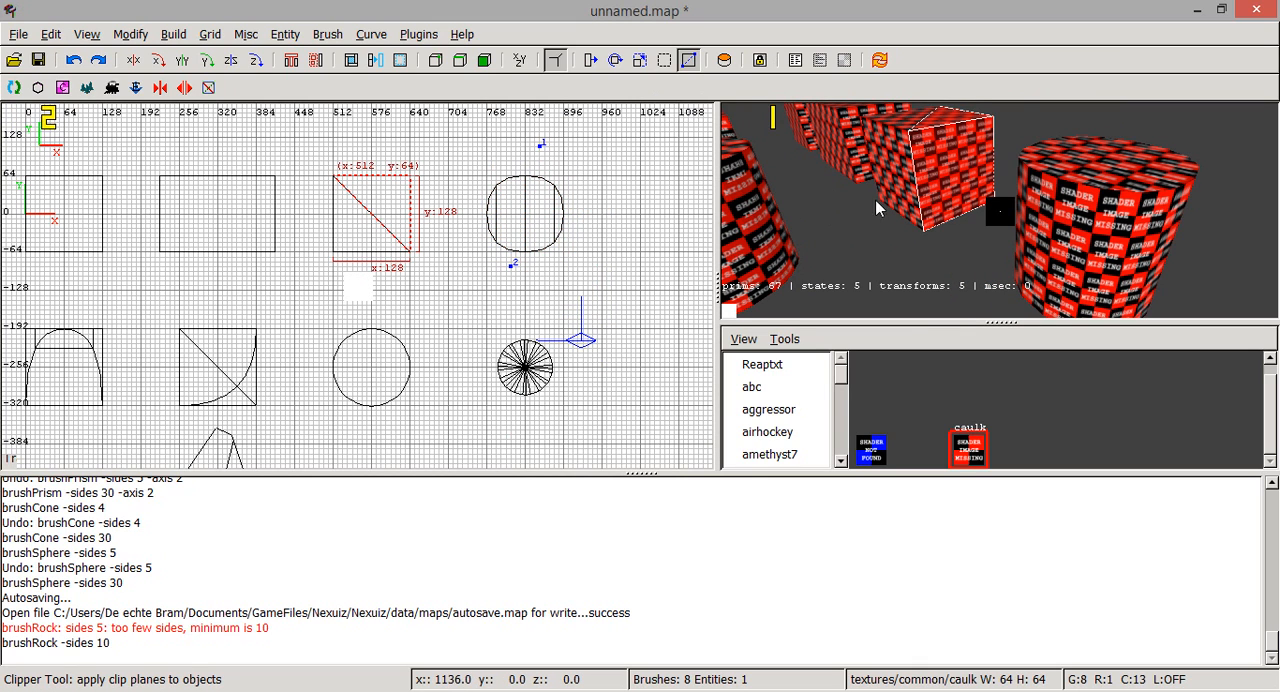
{"action": "key", "text": "Escape"}
{"action": "left_click", "coordinate": [864, 168], "text": "shift"}
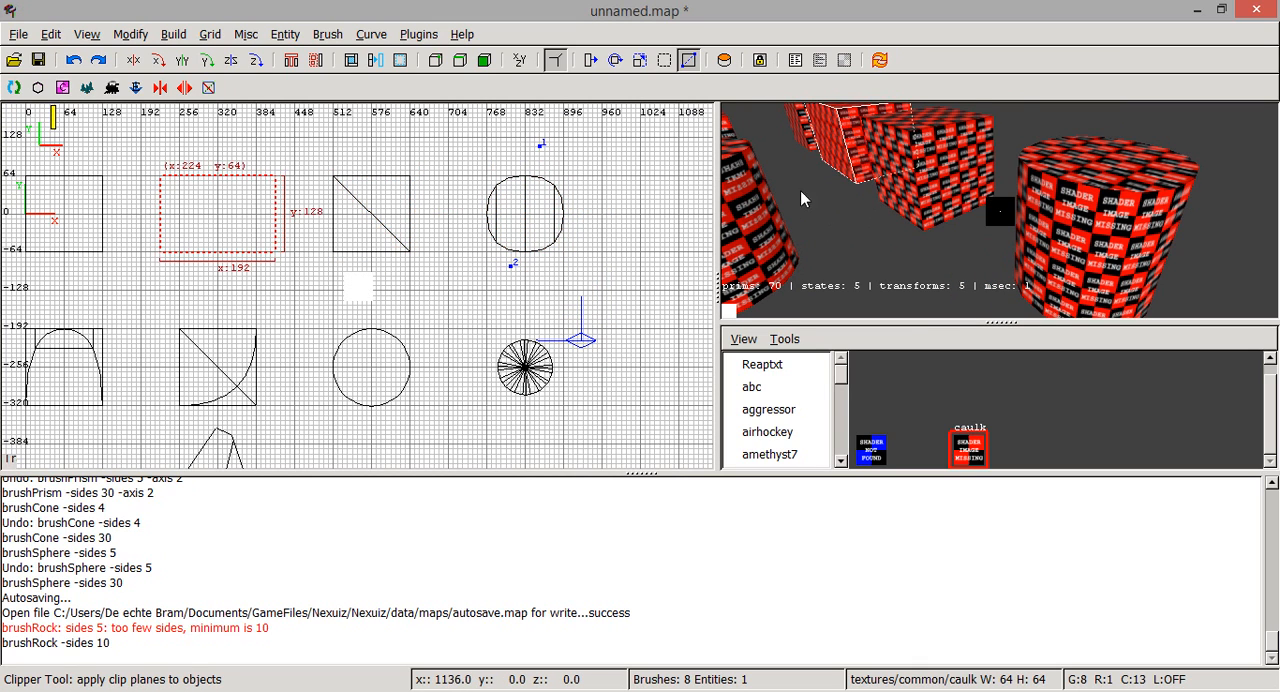
{"action": "left_click", "coordinate": [218, 267]}
{"action": "left_click", "coordinate": [228, 141]}
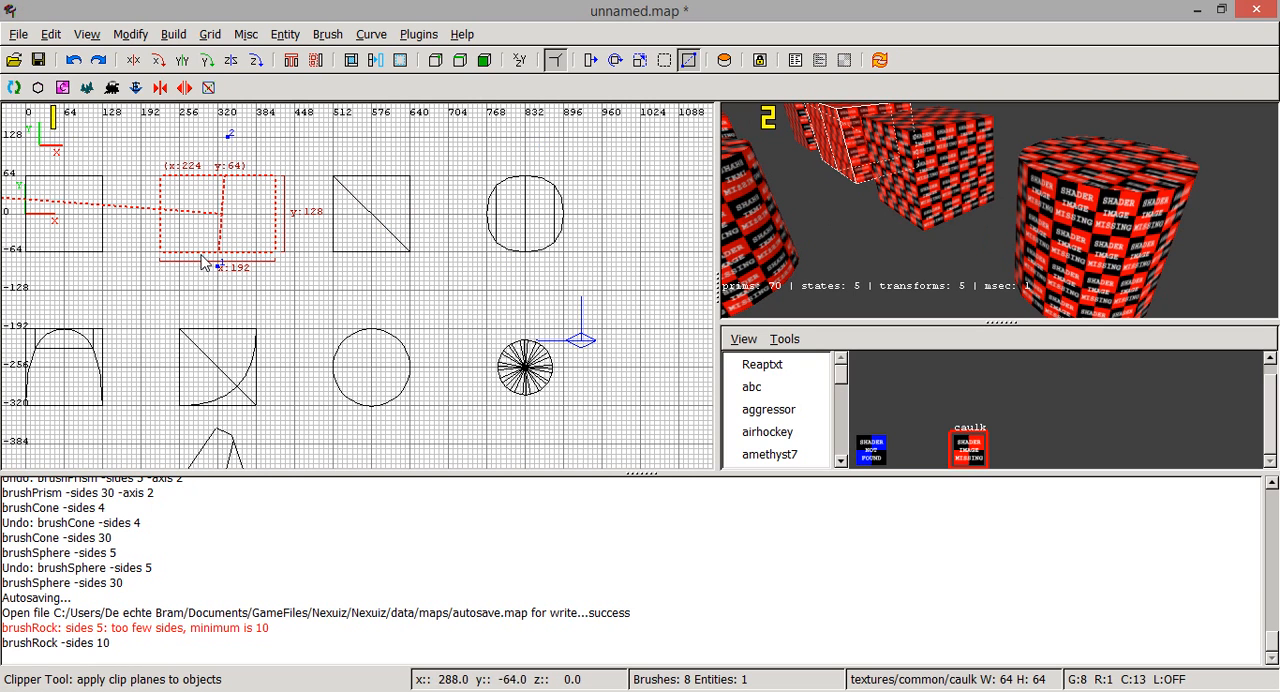
{"action": "key", "text": "Escape"}
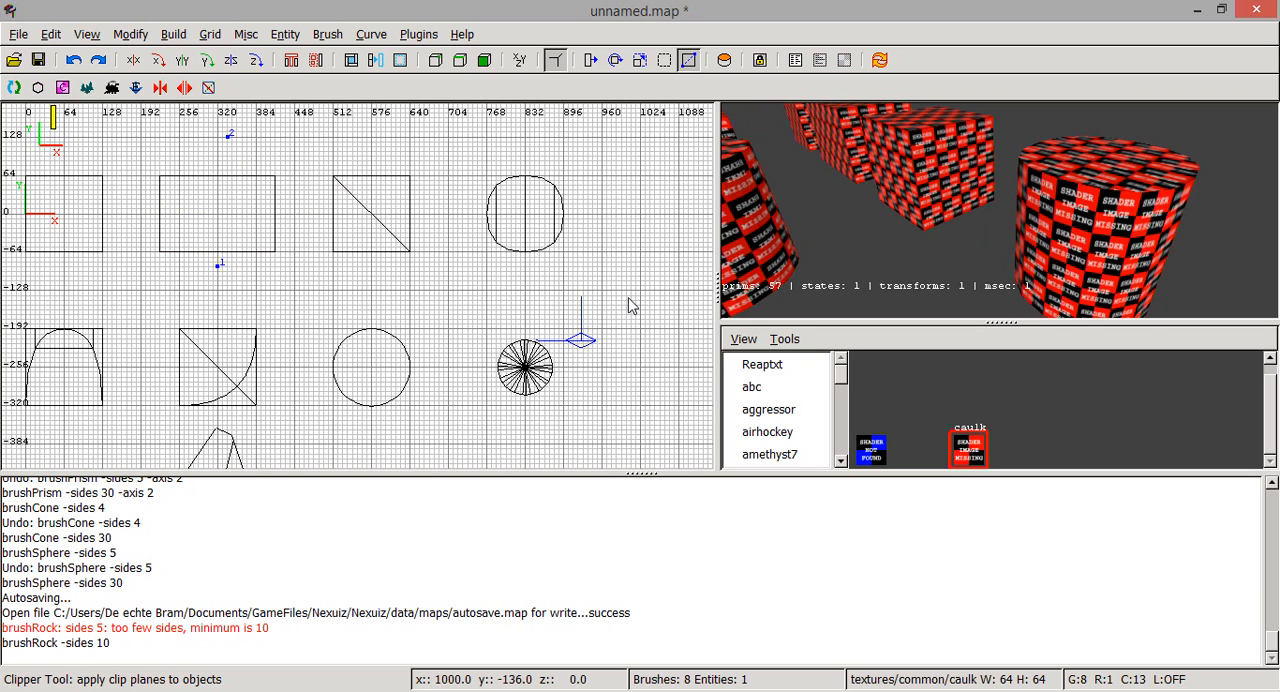
Step: Switch back to the drag tool for moving and resizing objects and bring all the shapes into the 2D view
{"action": "left_click", "coordinate": [665, 62]}
{"action": "scroll", "coordinate": [502, 338], "scroll_direction": "down", "scroll_amount": 3}
{"action": "right_click_drag", "start_coordinate": [371, 332], "coordinate": [459, 281]}
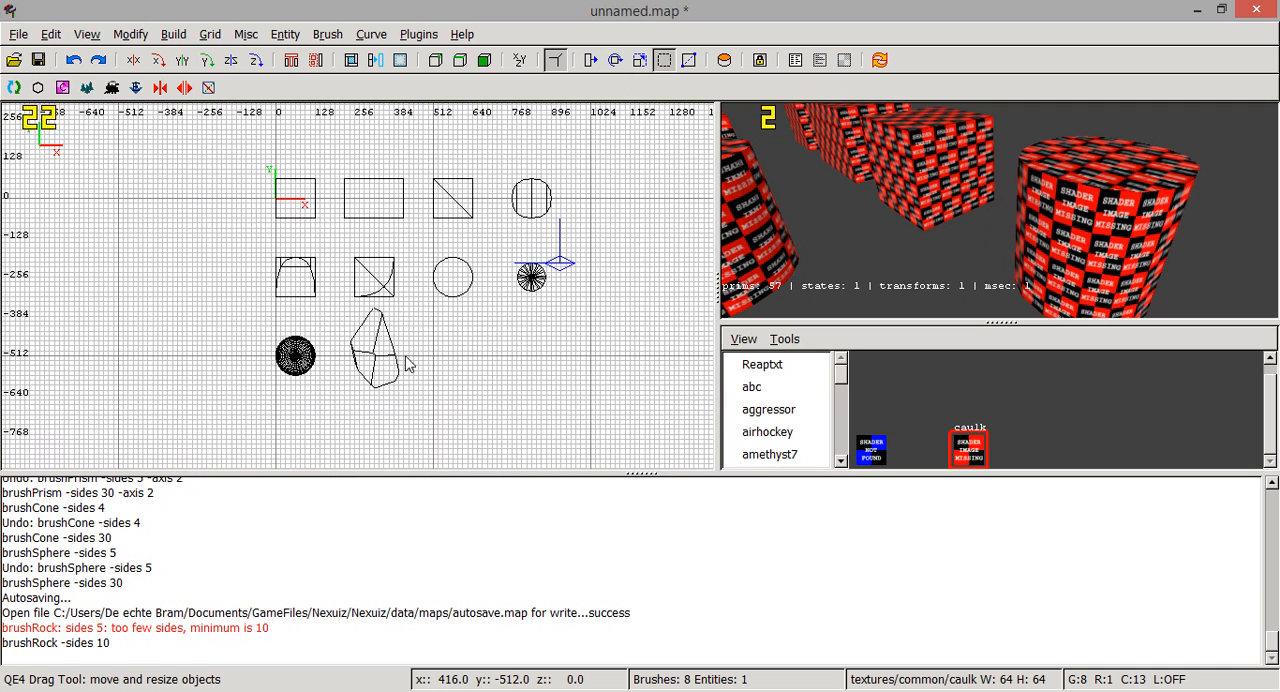